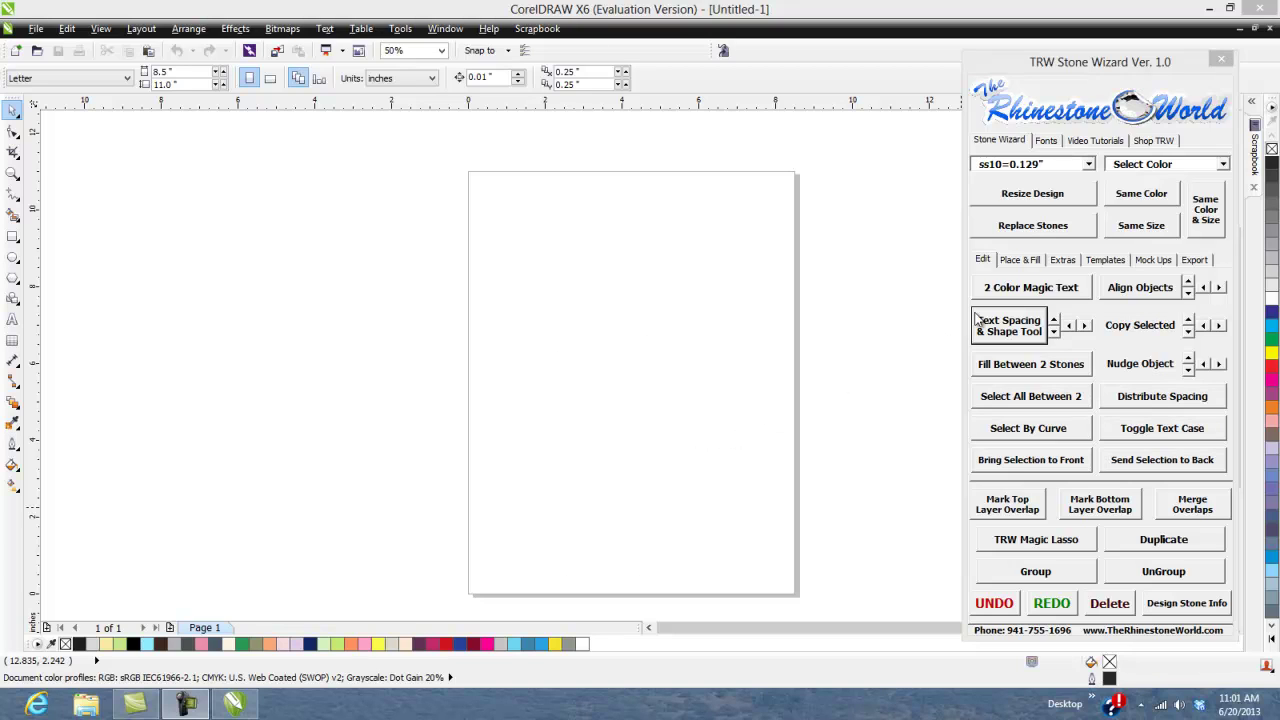
Step: Show the Place & Fill options of the Stone Wizard and move its window slightly higher
left_click(988, 262)
left_click(1018, 262)
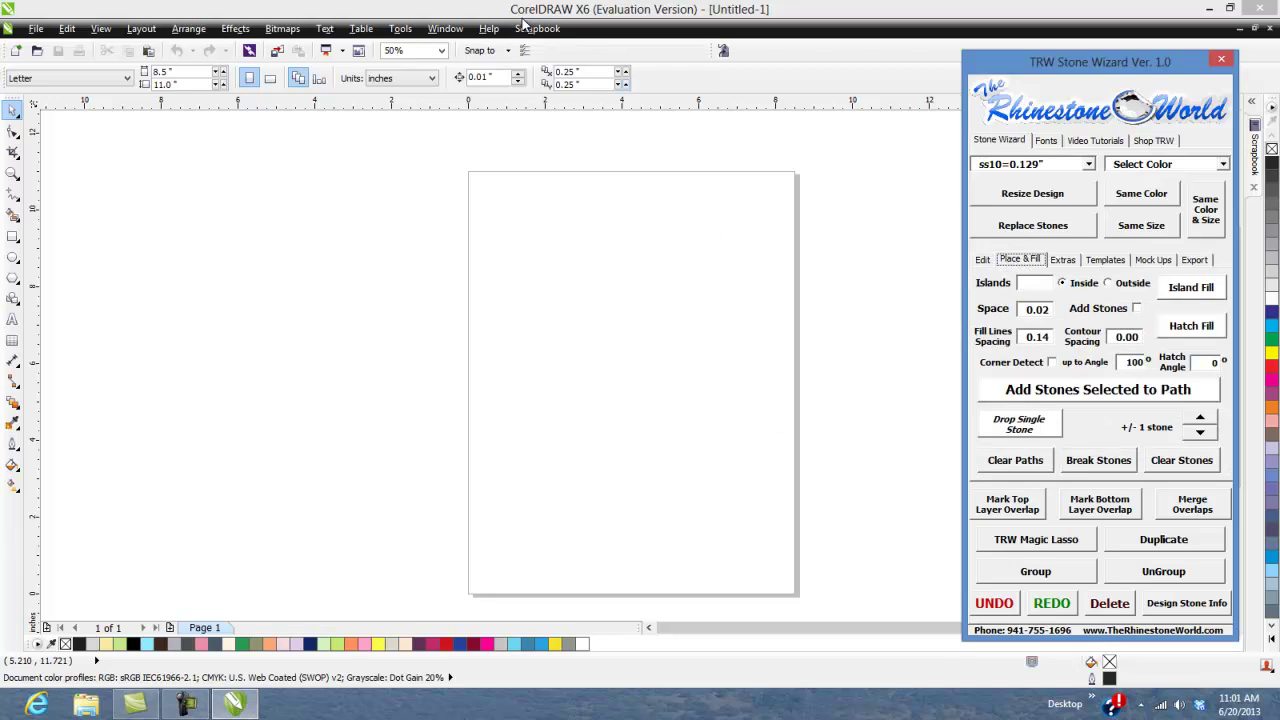
left_click(648, 296)
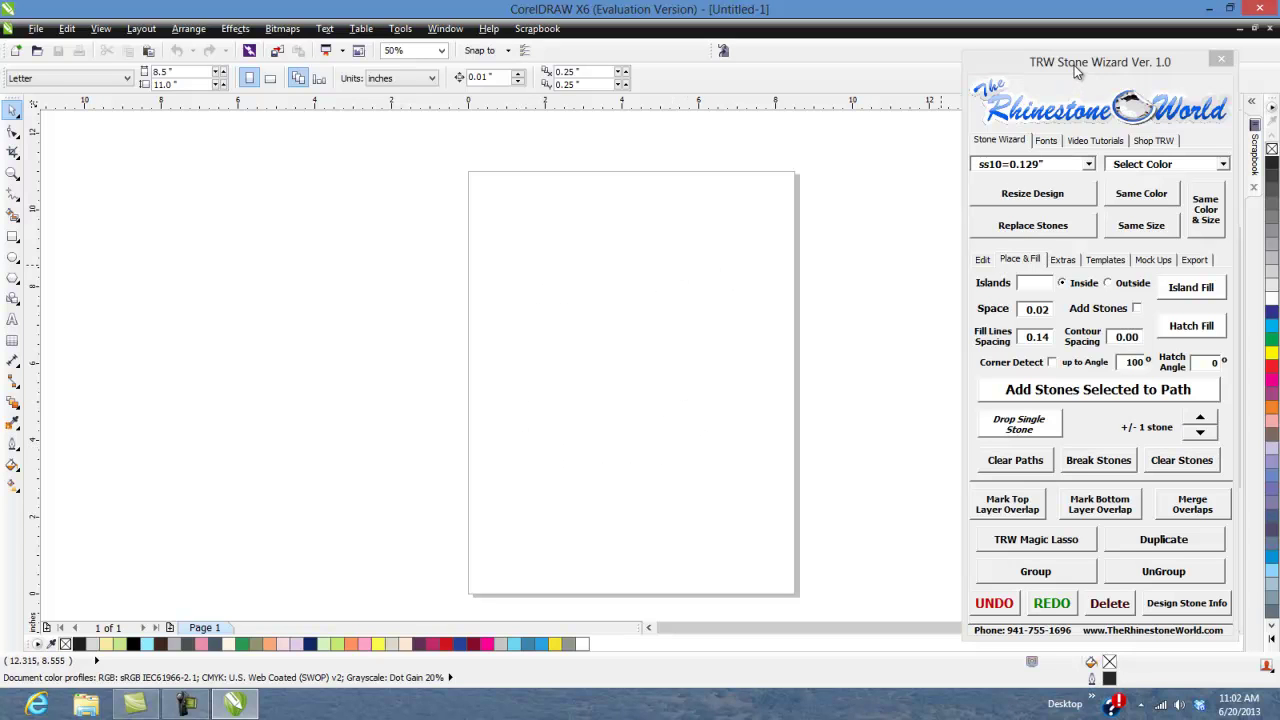
left_click_drag(1074, 65, 1079, 51)
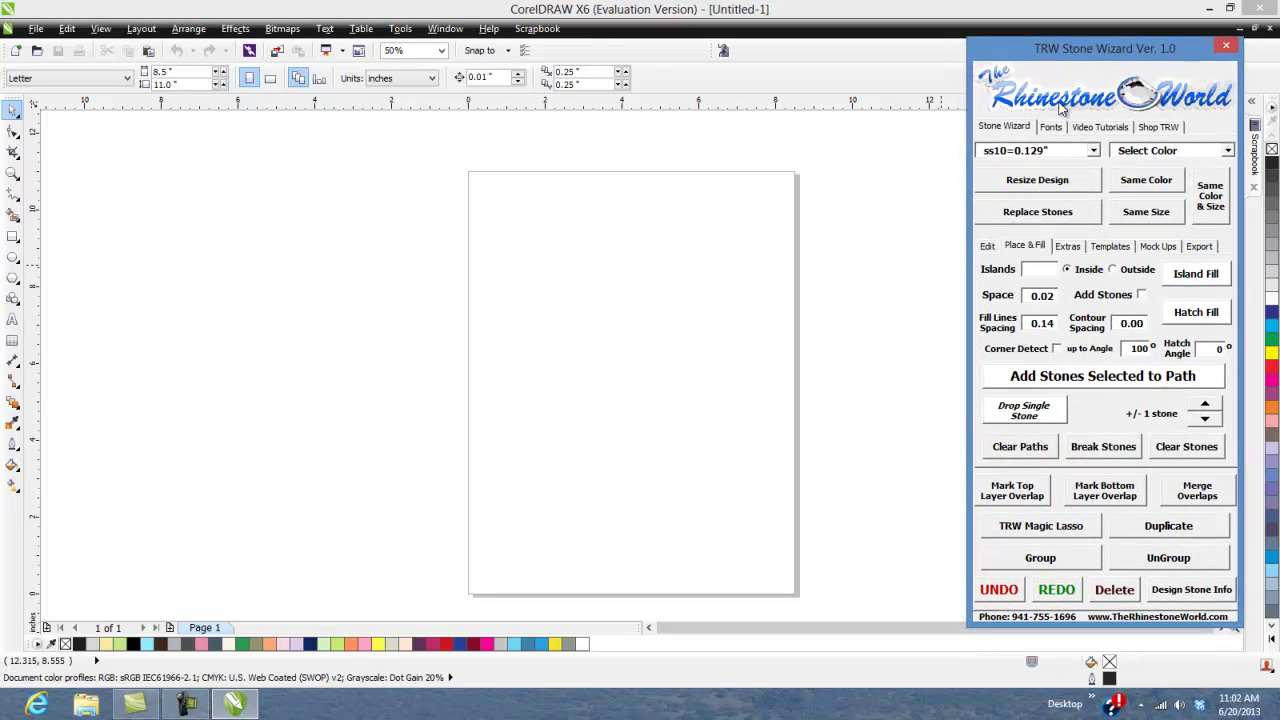
left_click(936, 228)
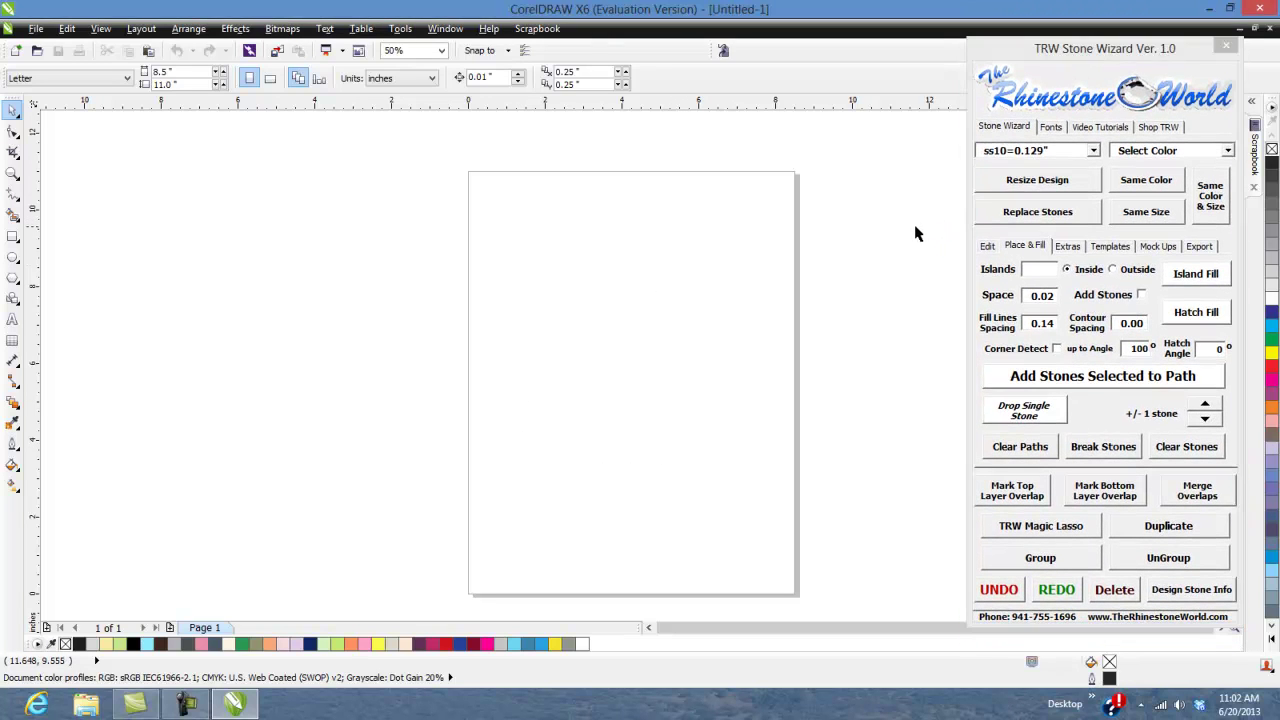
Step: Add the artistic text "DIVA" near the middle of the page
left_click(12, 321)
left_click(593, 362)
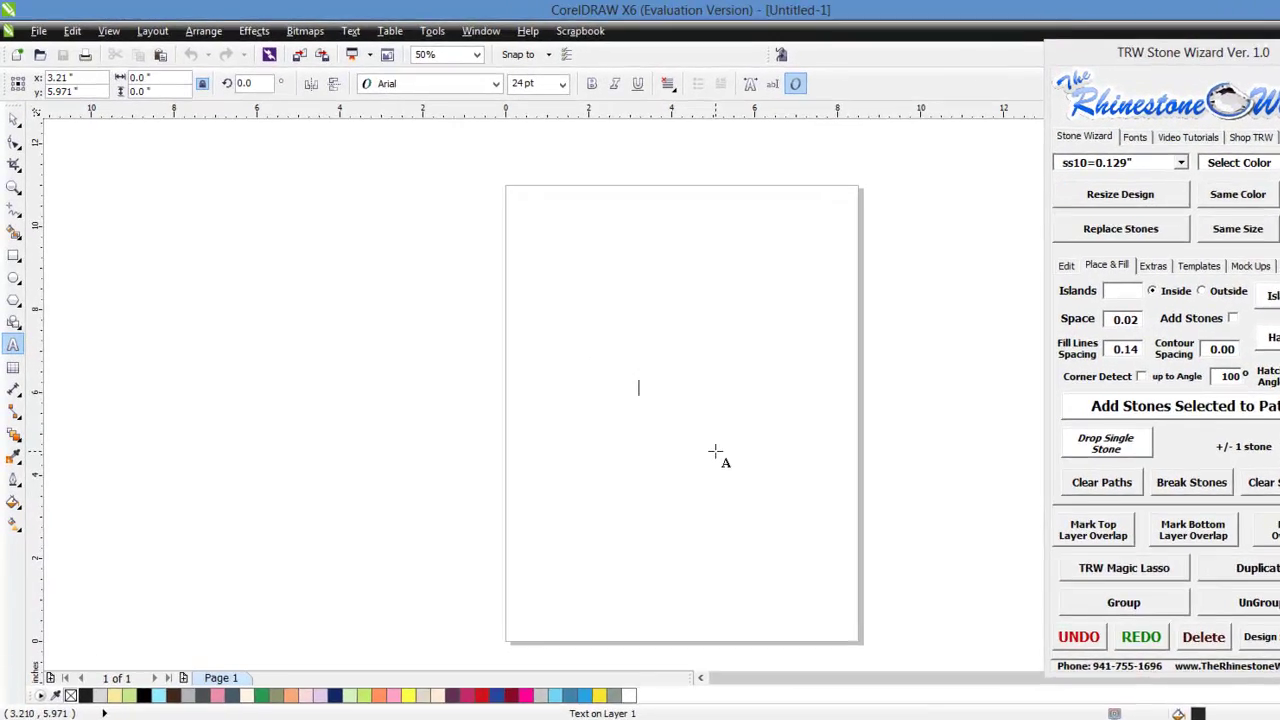
type("DIVA")
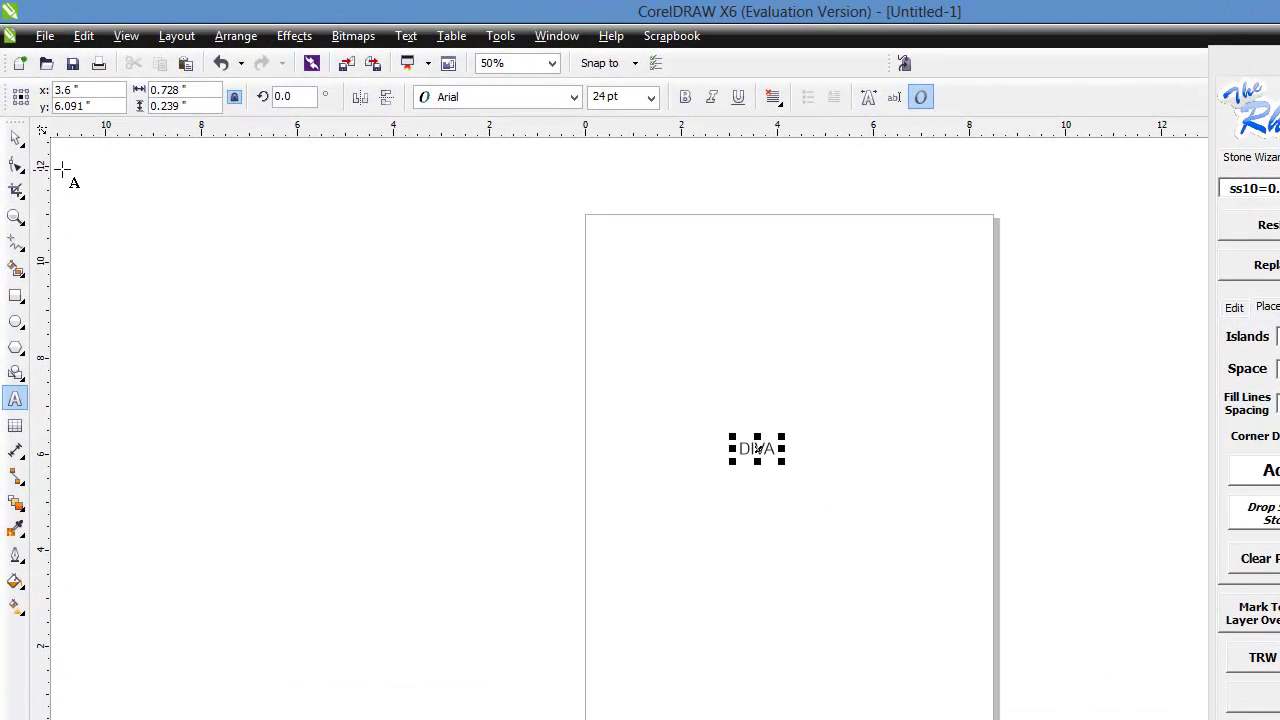
Step: Set the DIVA text's width to 9.0 inches with its proportions locked, and move it to the page's horizontal center
left_click(15, 138)
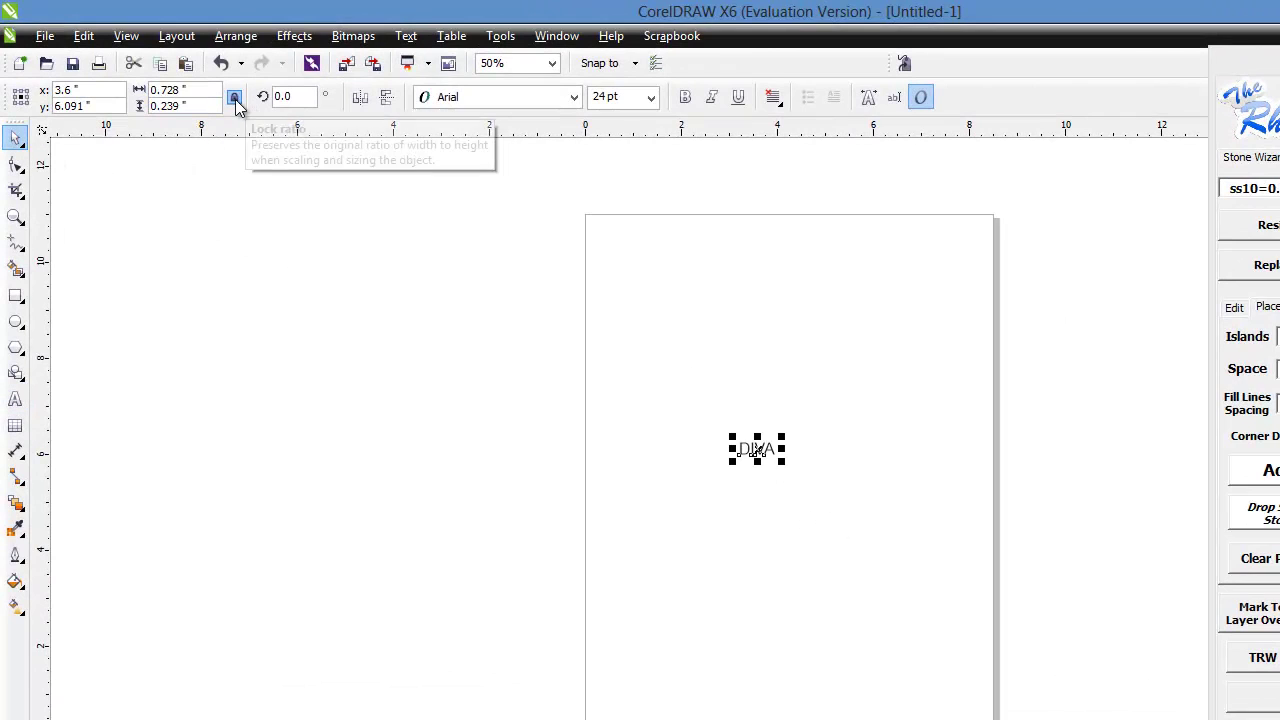
left_click(200, 90)
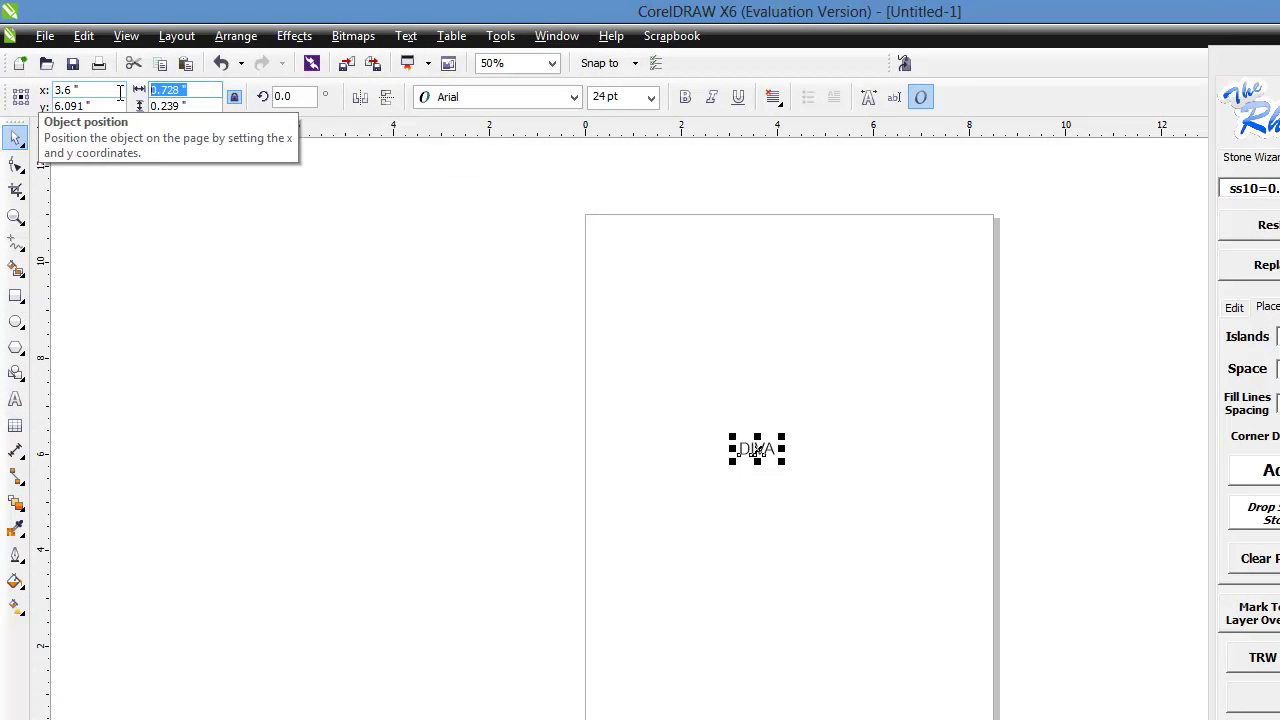
type("9.0")
key("Return")
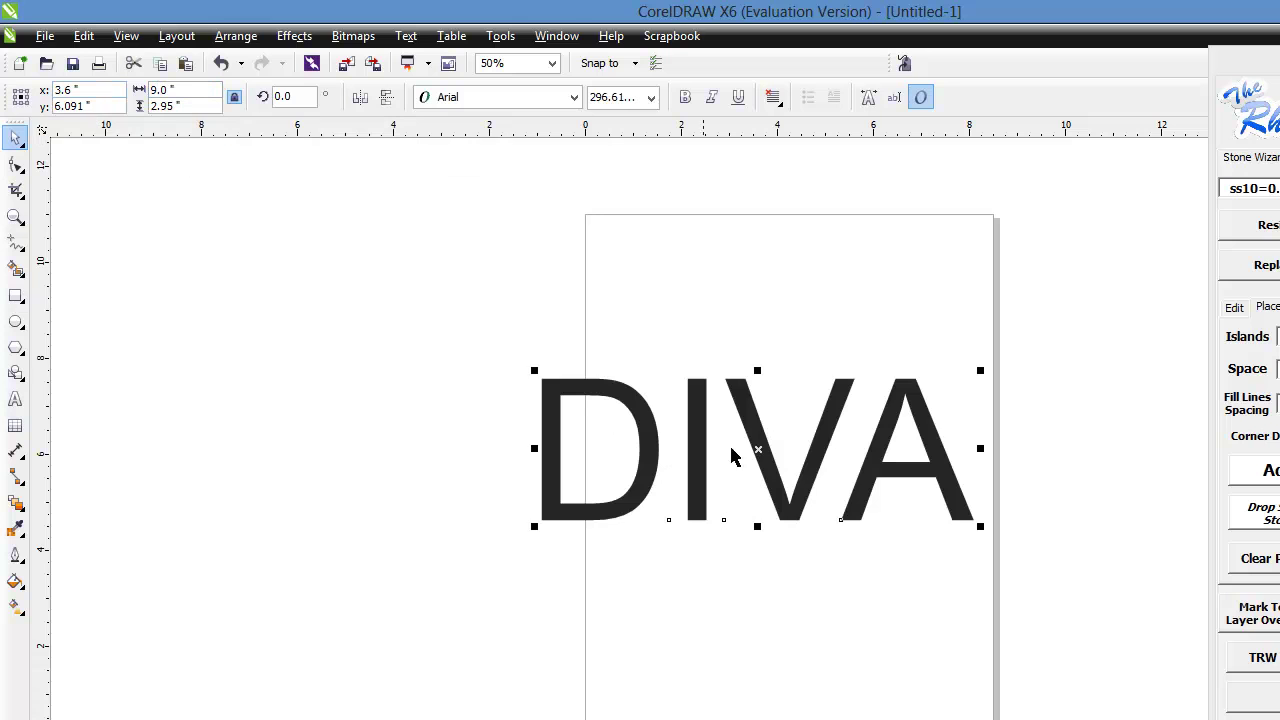
left_click_drag(807, 466, 836, 438)
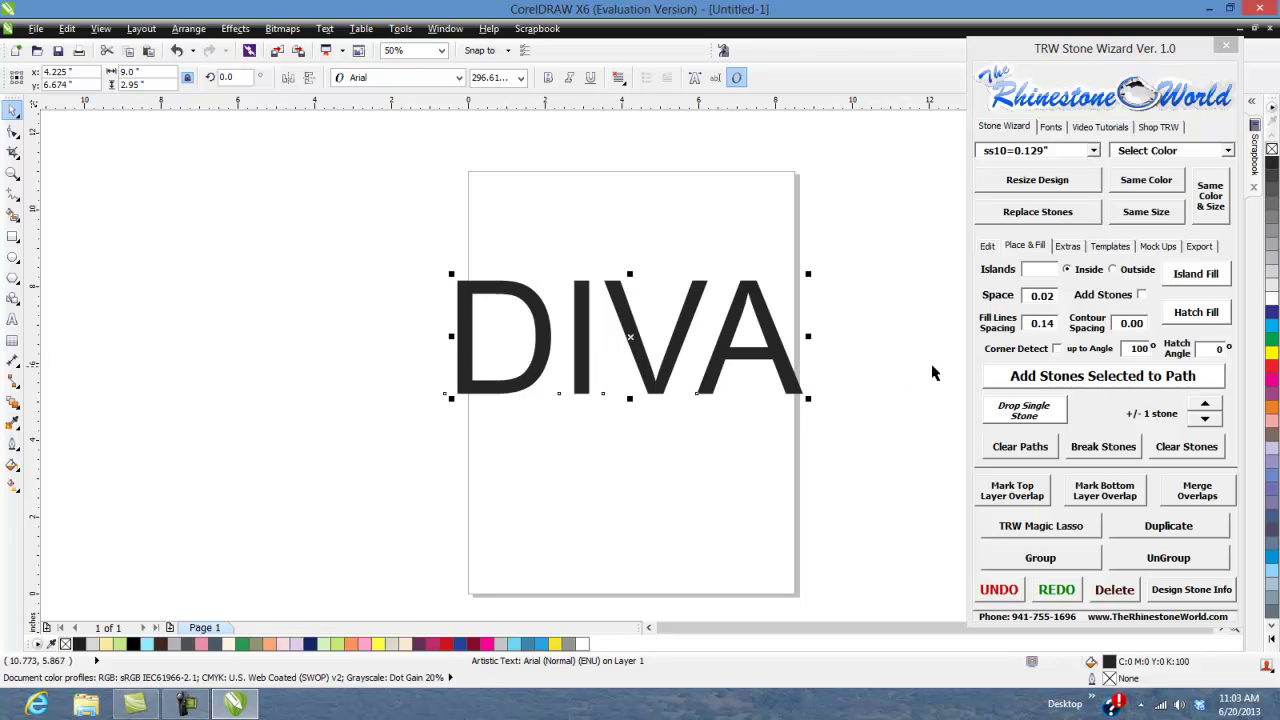
Step: Move the letter A closer to the V with the Text Spacing & Shape Tool, to a horizontal shift of about -7%
left_click(988, 249)
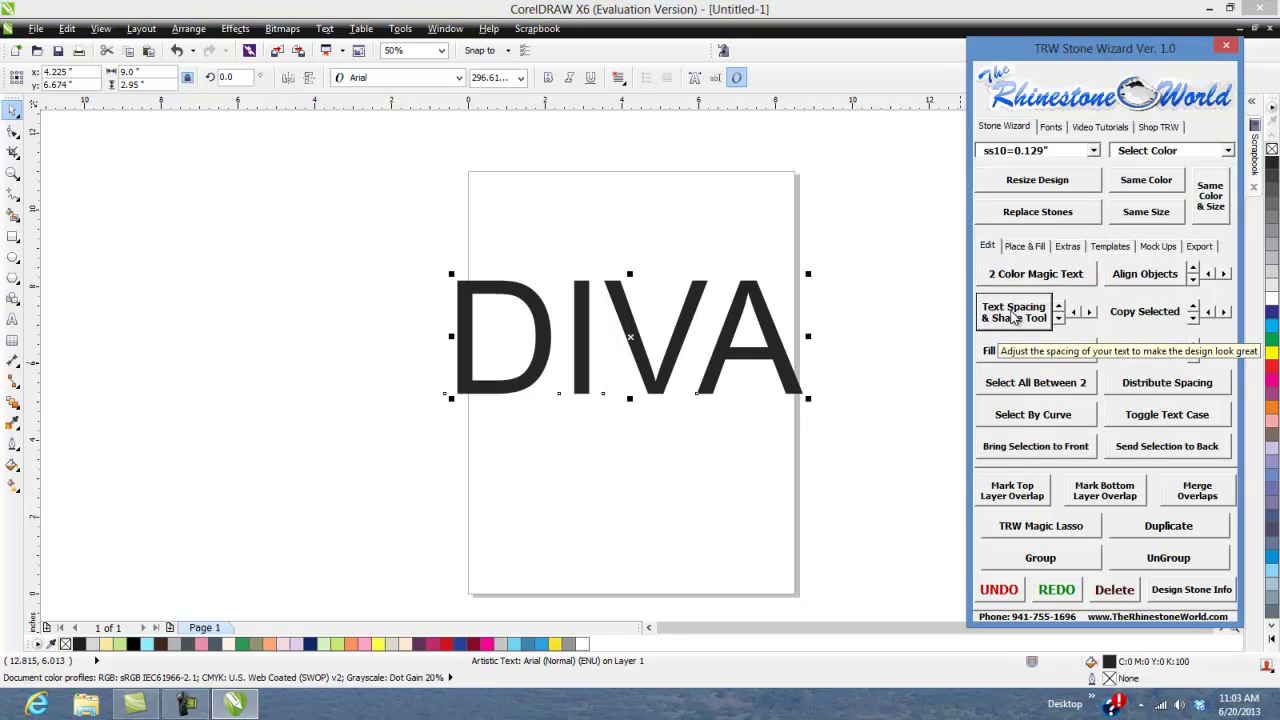
left_click(996, 322)
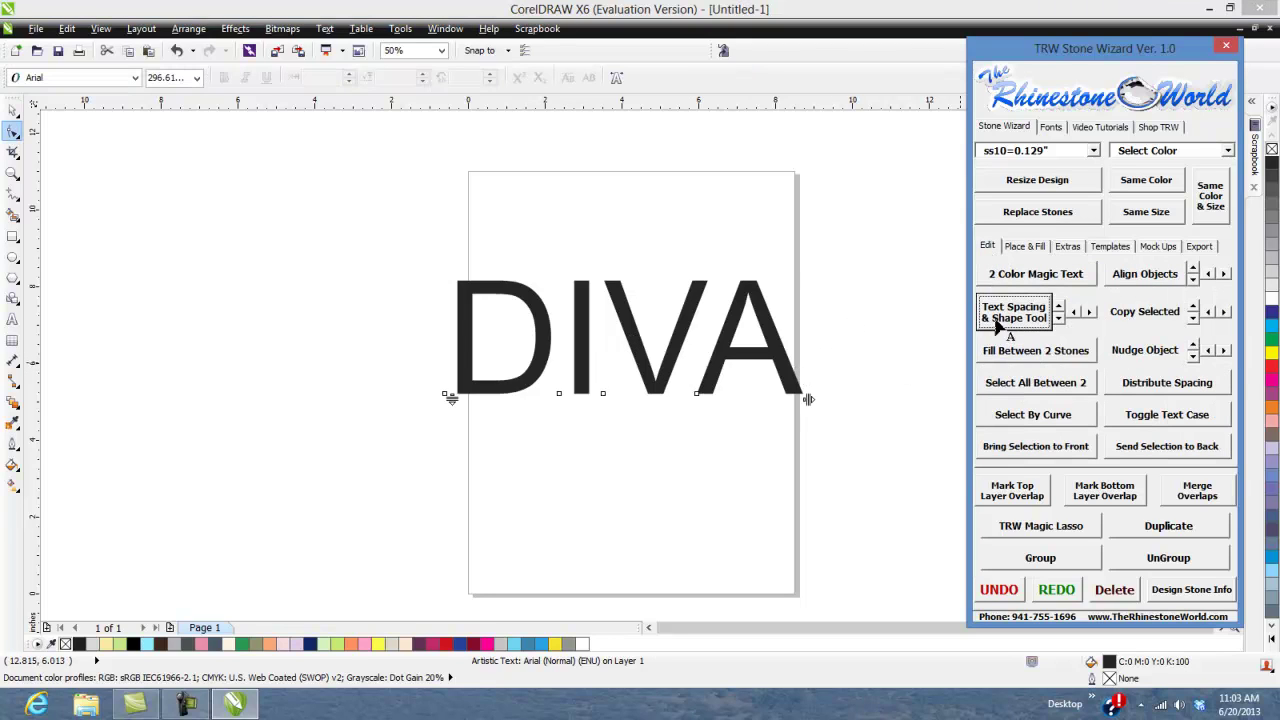
left_click(696, 393)
left_click_drag(695, 393, 691, 393)
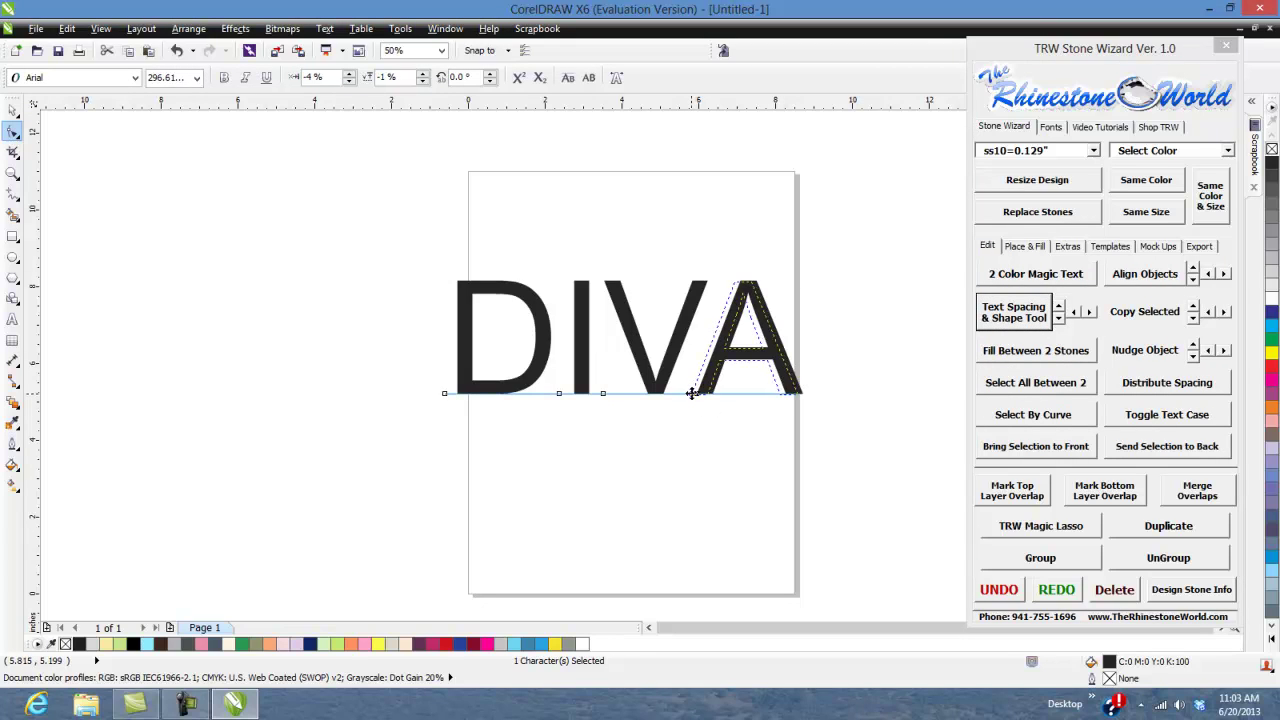
left_click_drag(691, 393, 686, 394)
key("ctrl+z")
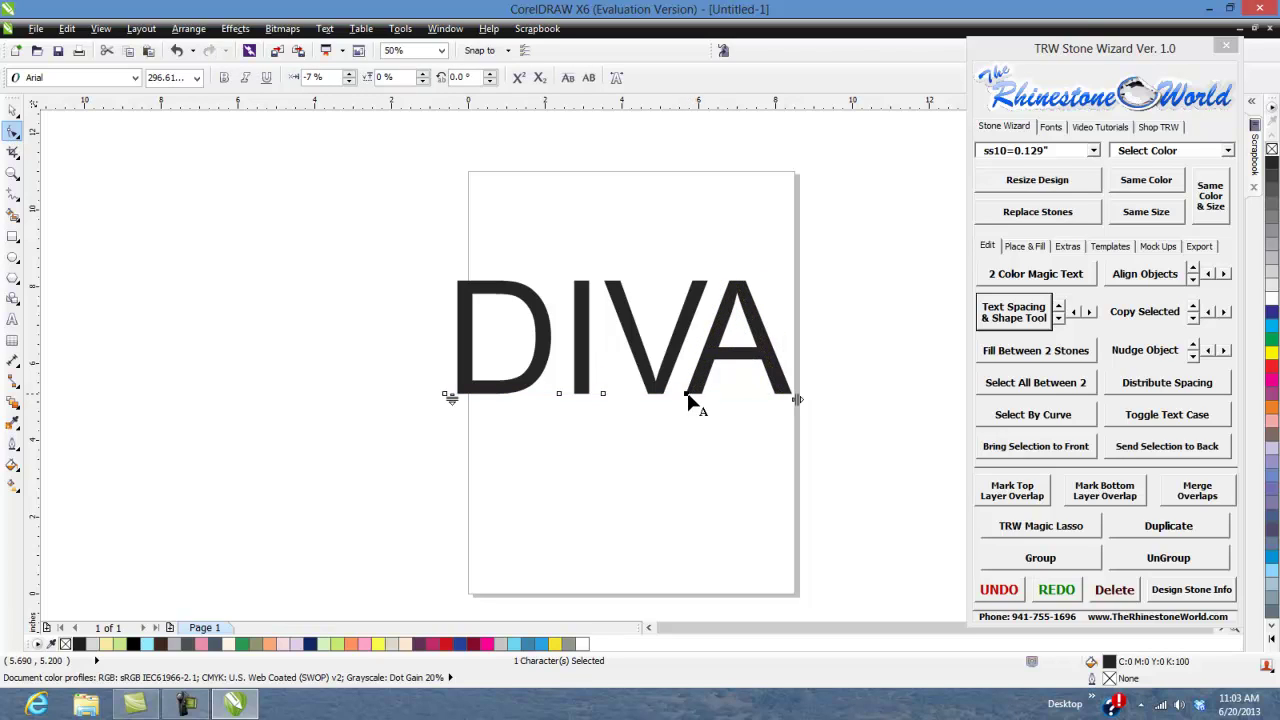
Step: Shift the letter I about -3% and the letter D about -2% horizontally to even out the DIVA letter spacing
left_click(559, 394)
left_click_drag(559, 394, 555, 394)
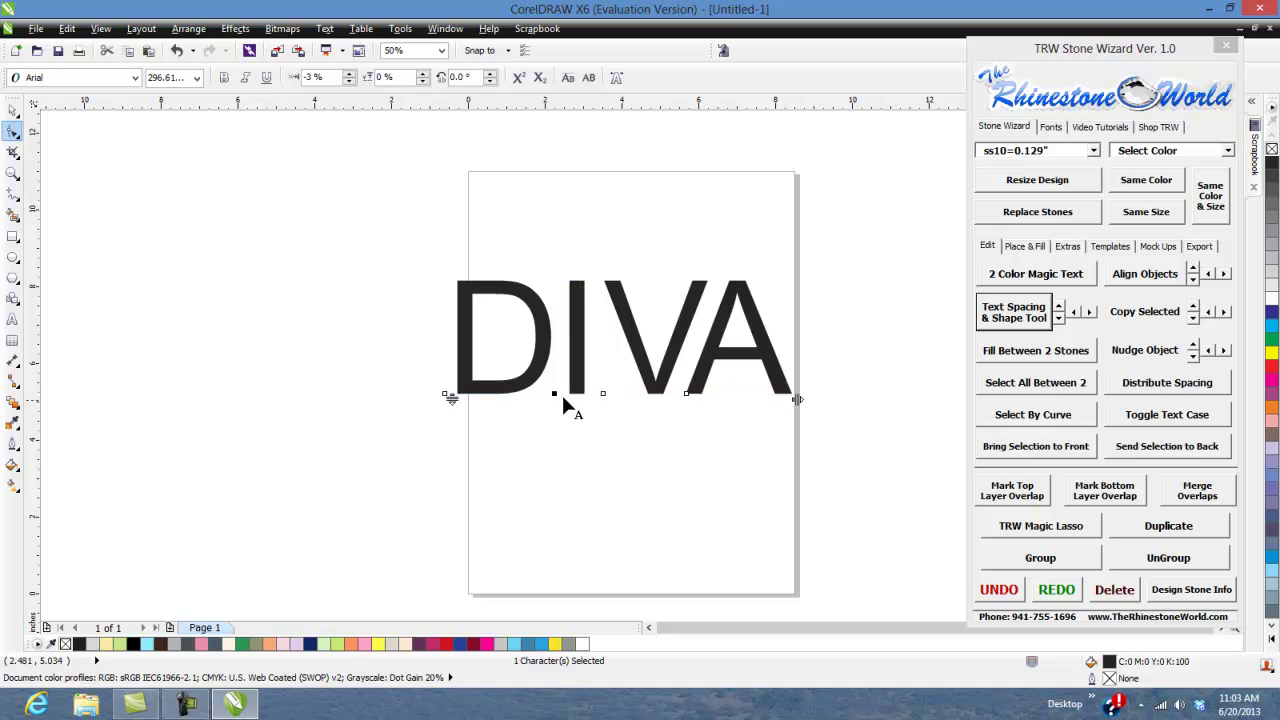
left_click(445, 394)
left_click_drag(446, 397, 443, 394)
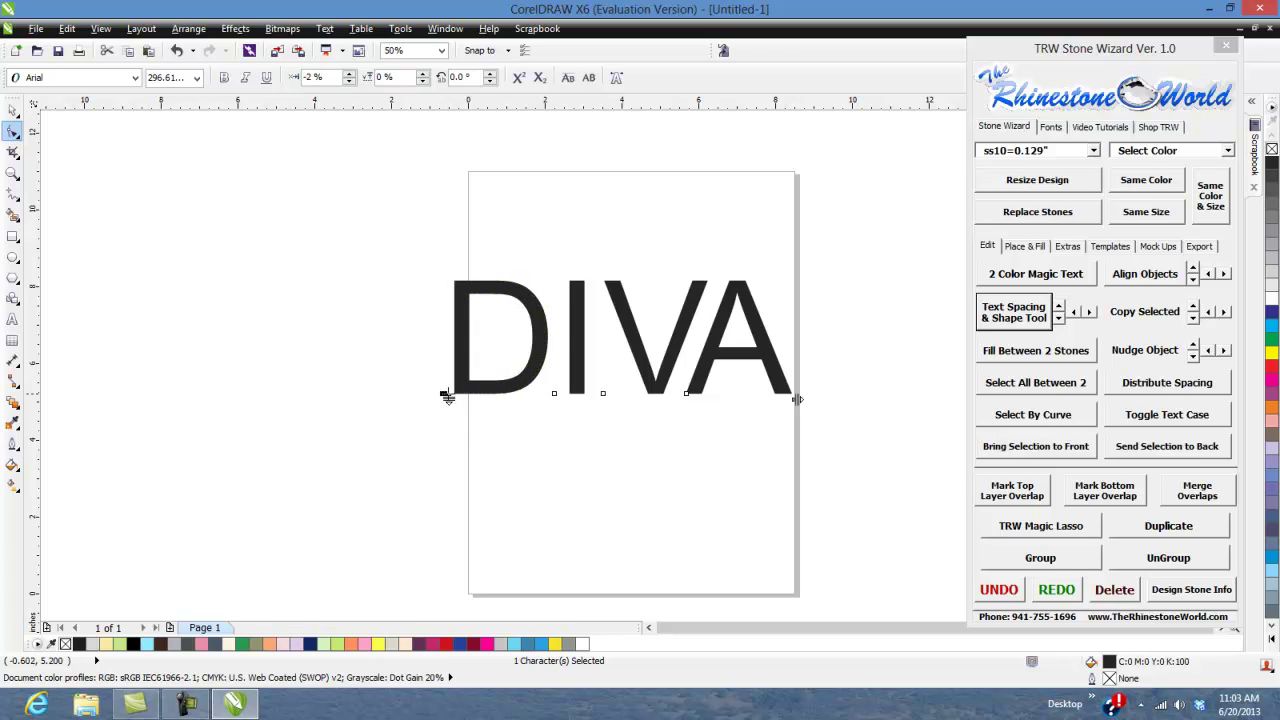
left_click(15, 115)
key("Escape")
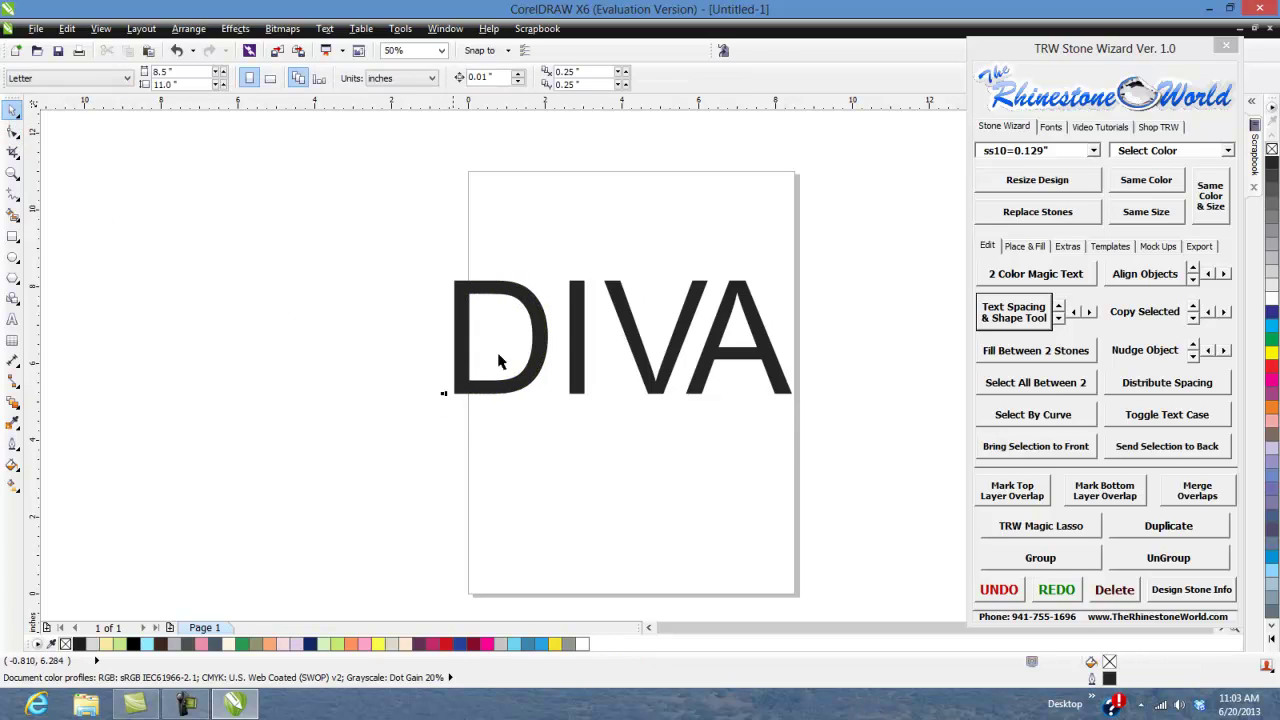
Step: Readjust the letter A slightly away from the V, to a horizontal shift of about -5%
left_click(703, 394)
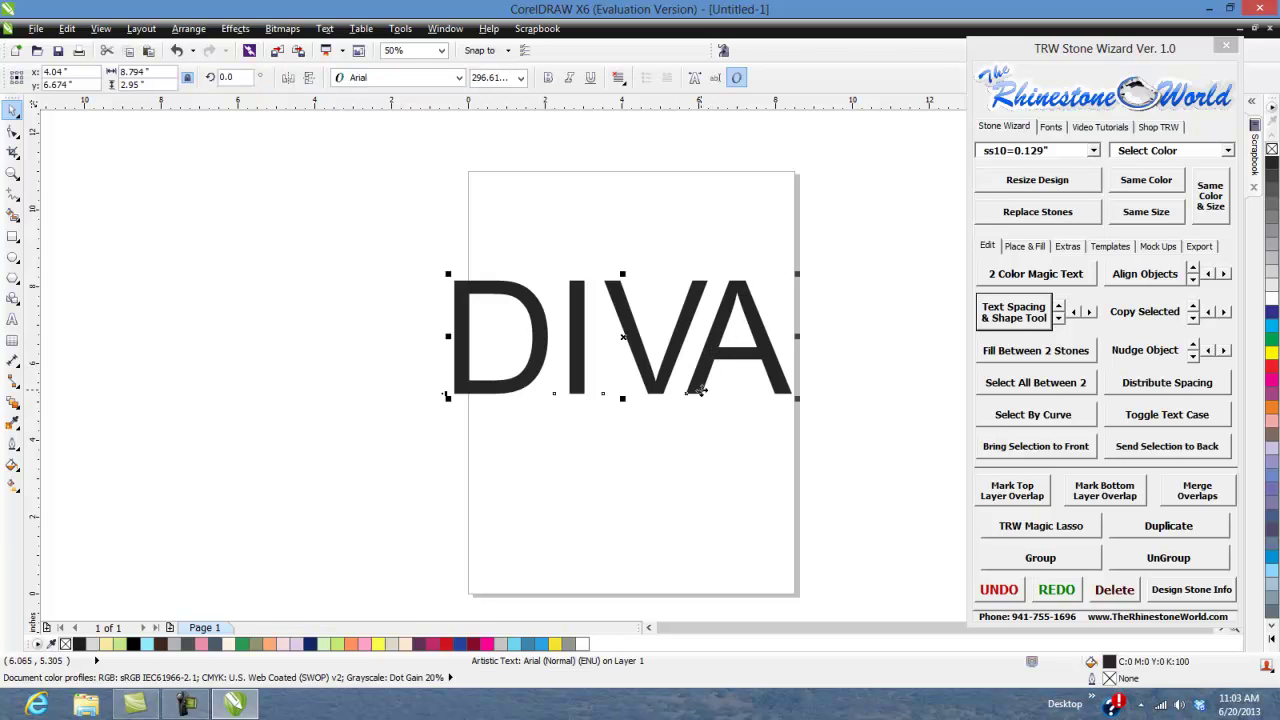
left_click(996, 322)
left_click(686, 394)
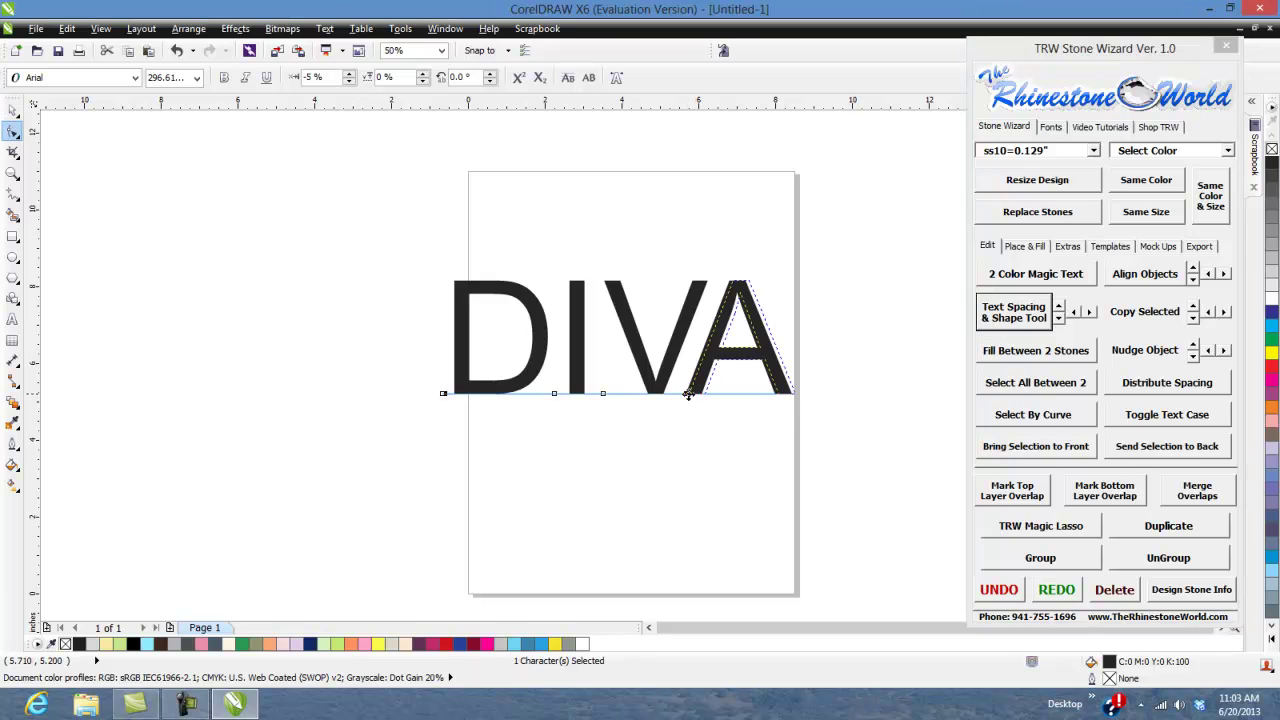
left_click(16, 109)
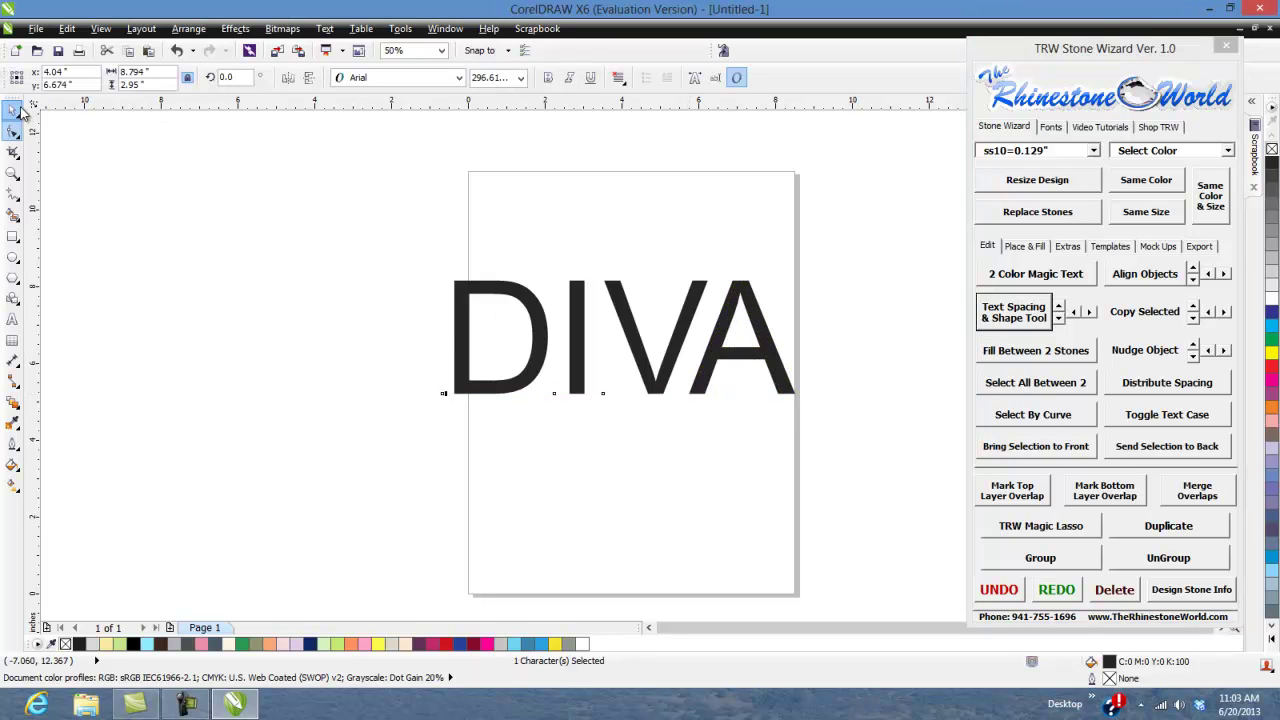
Step: Scale the whole DIVA text up proportionally to a width of about 8.98 inches
left_click_drag(294, 200, 884, 474)
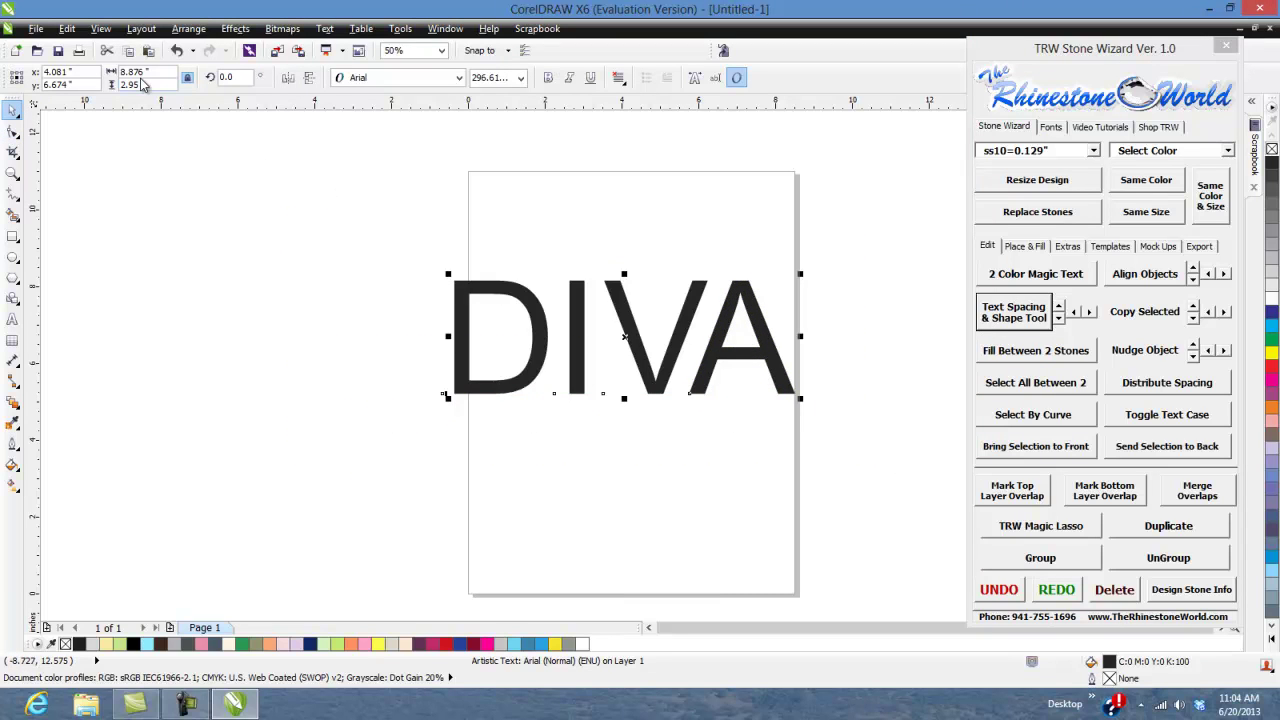
left_click_drag(801, 273, 807, 271)
left_click(857, 320)
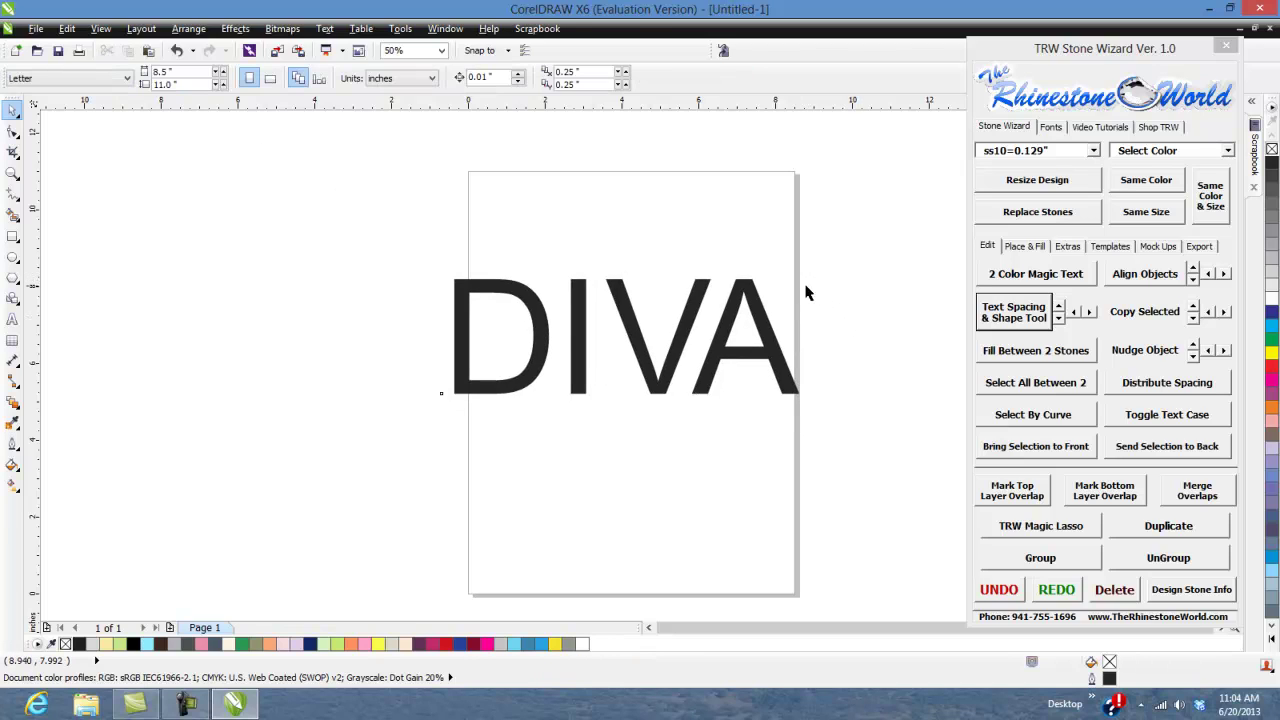
Step: Create one outside island contour around the DIVA text with 0.10 contour spacing, and fill it yellow
left_click(767, 310)
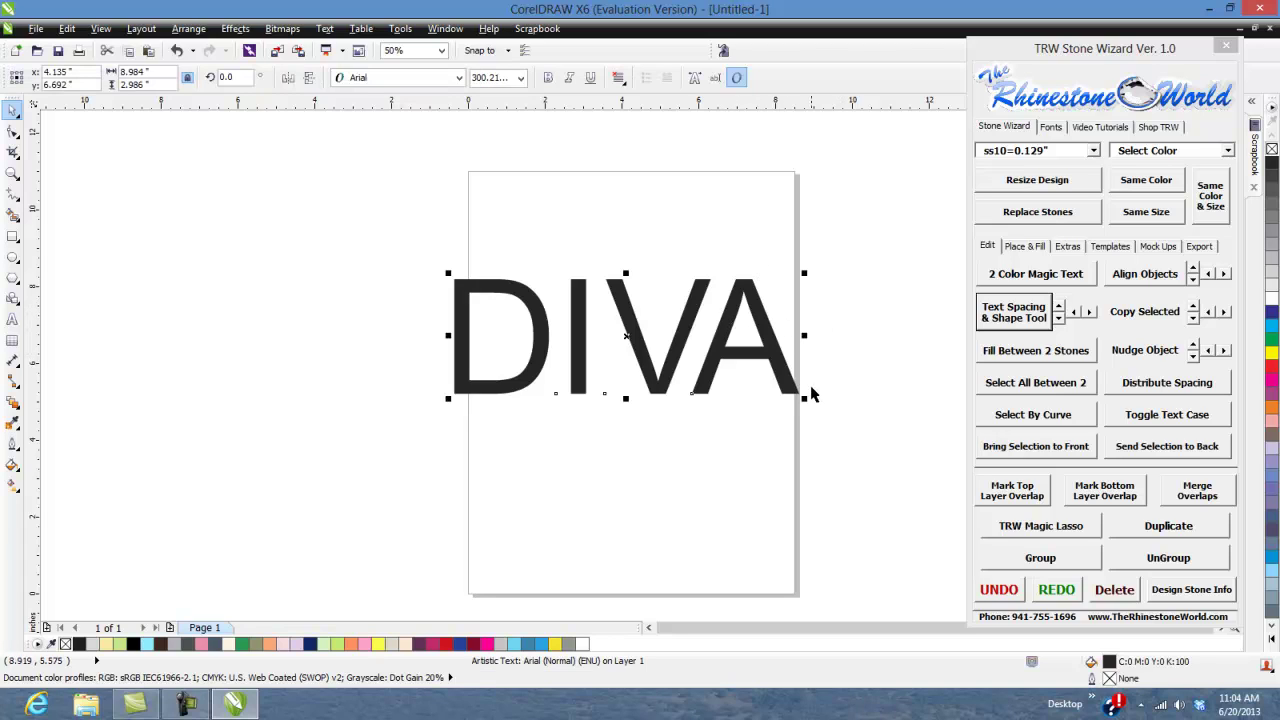
left_click(1033, 248)
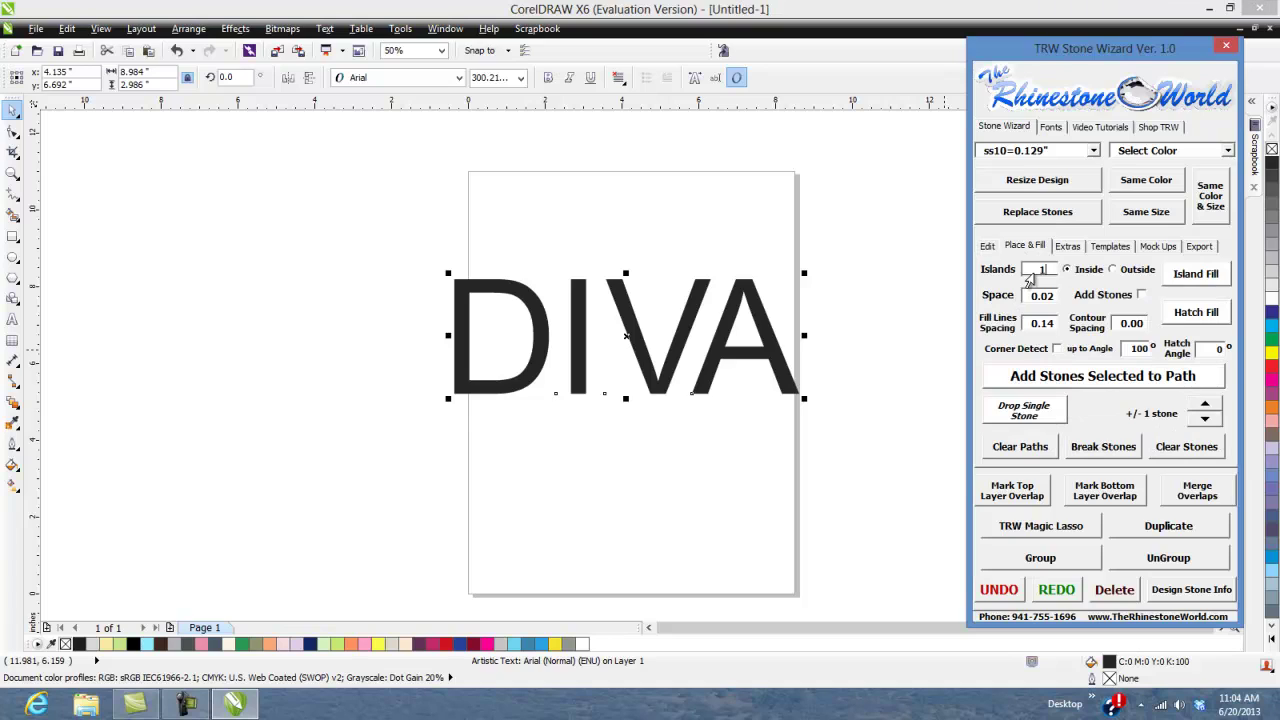
left_click(1112, 270)
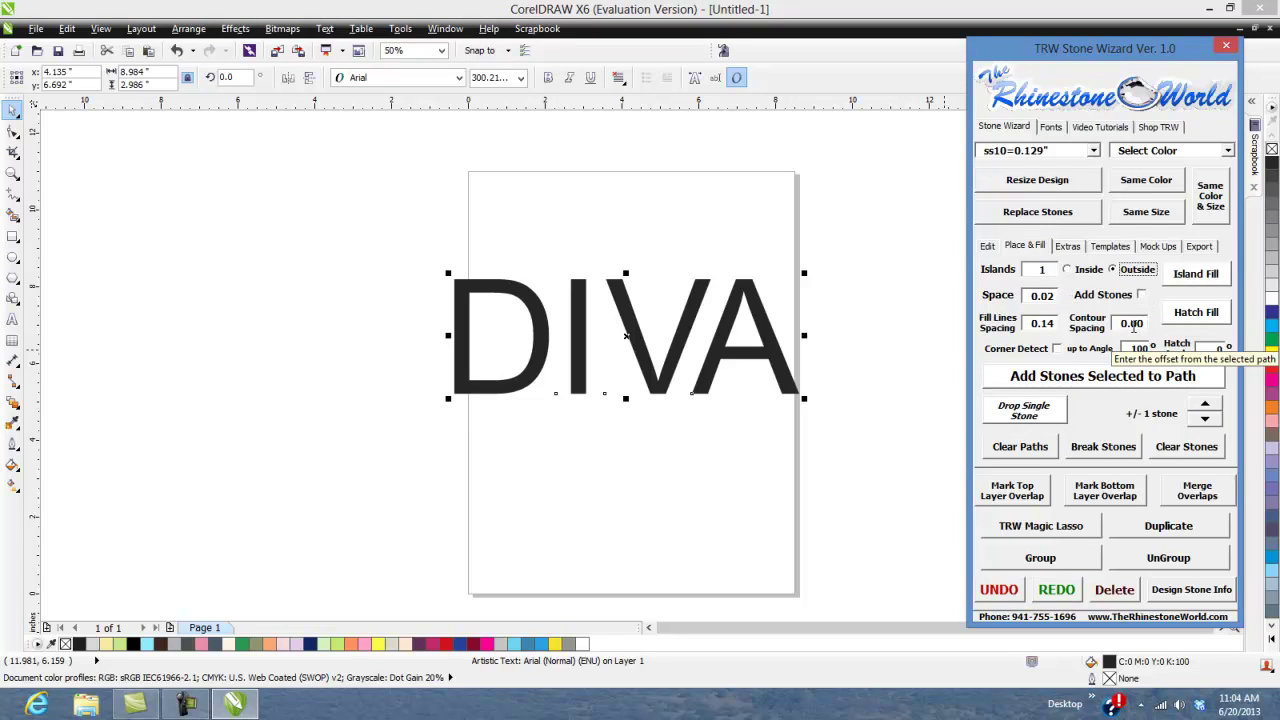
left_click_drag(1130, 324, 1142, 323)
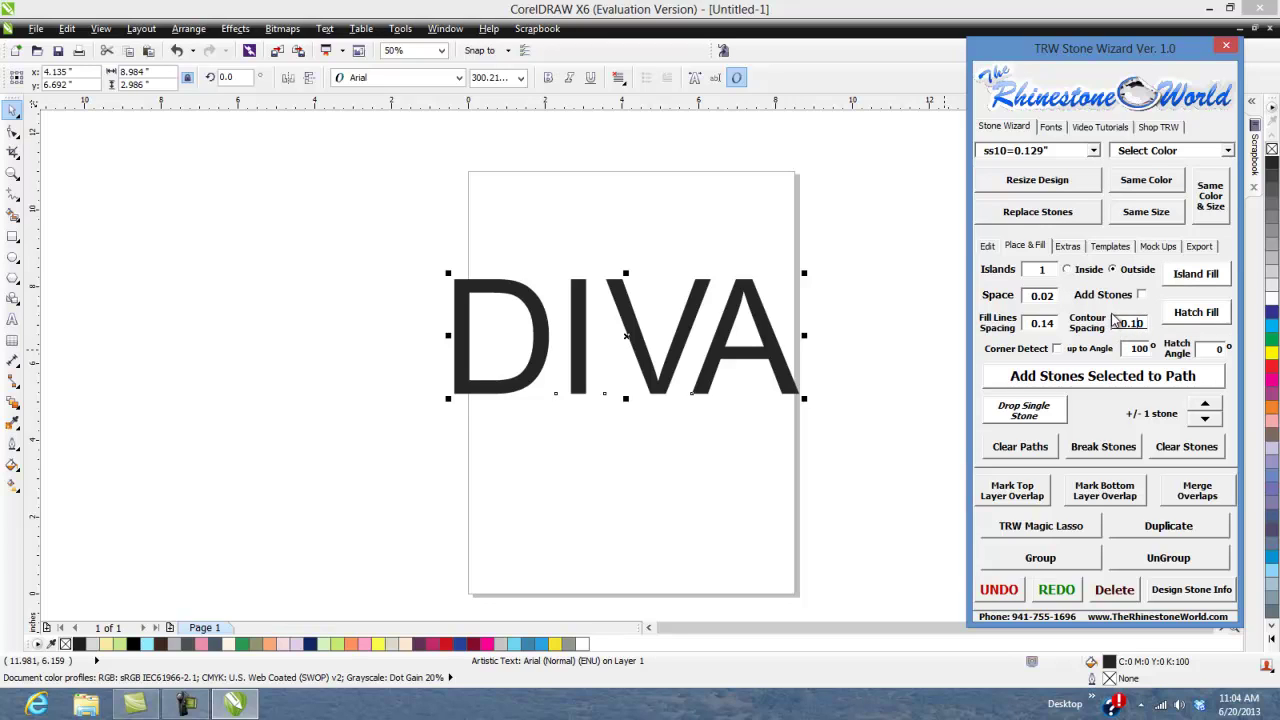
left_click(1190, 276)
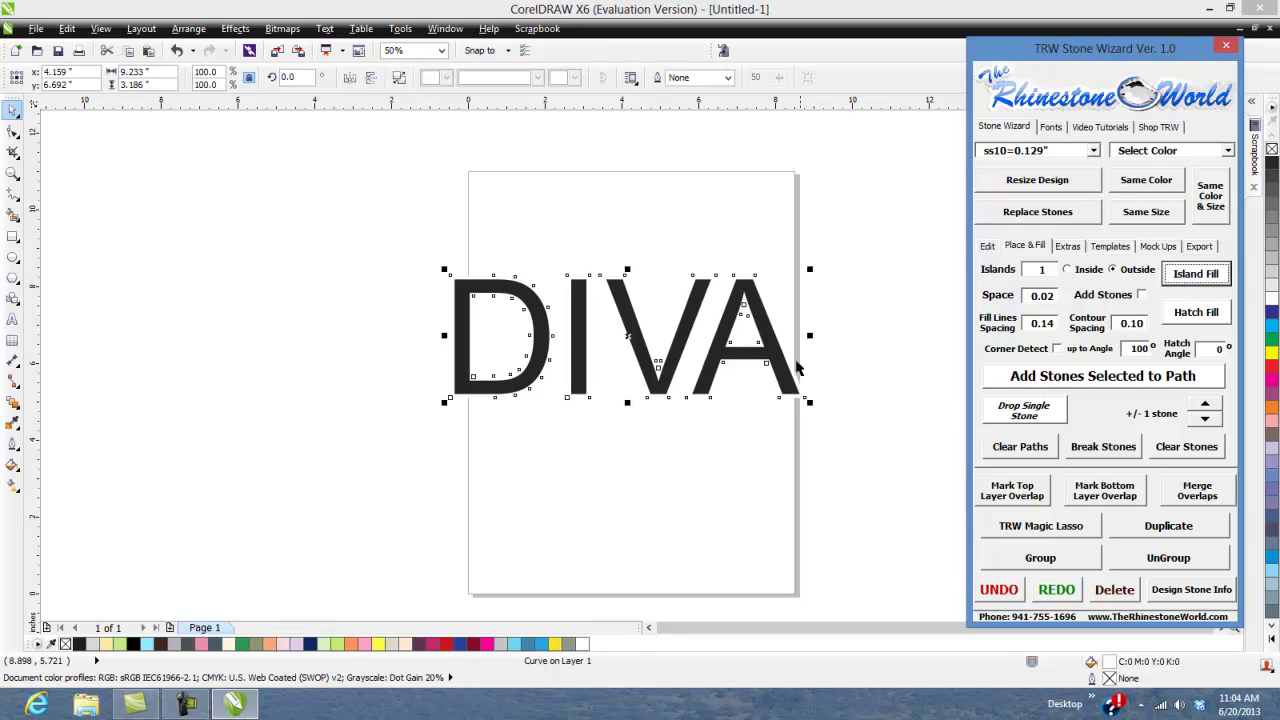
right_click(1272, 352)
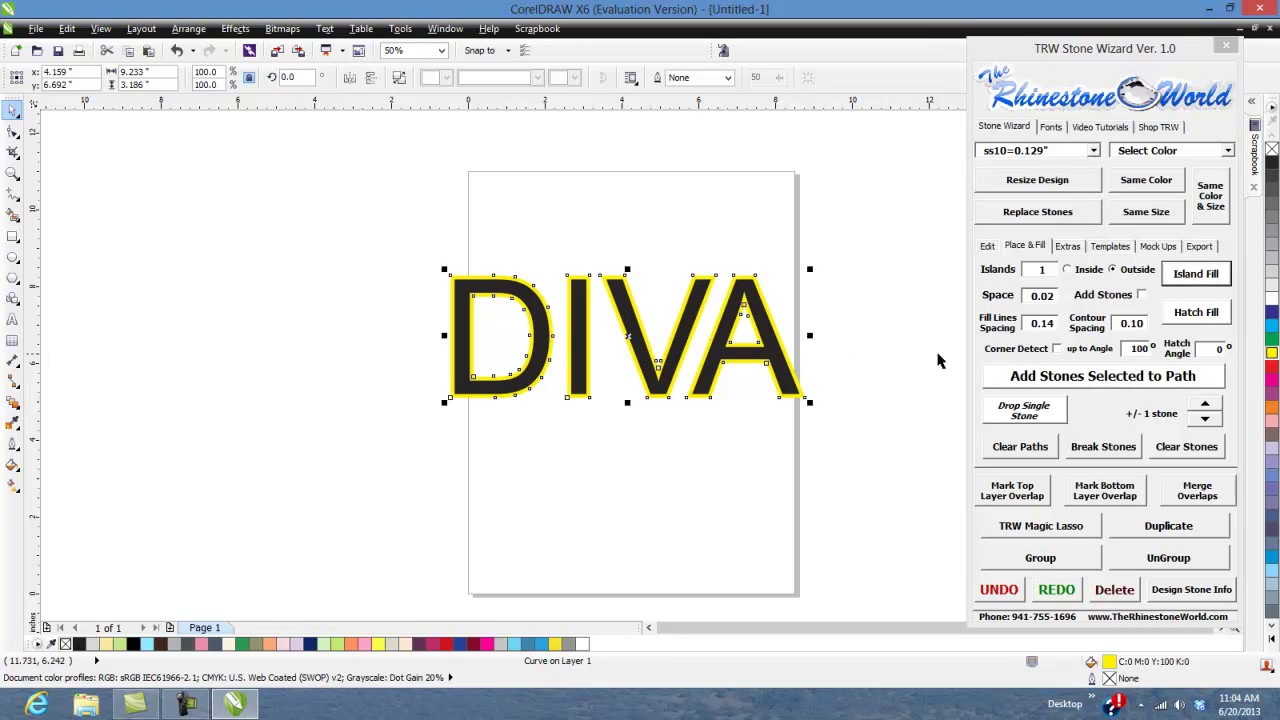
left_click(846, 245)
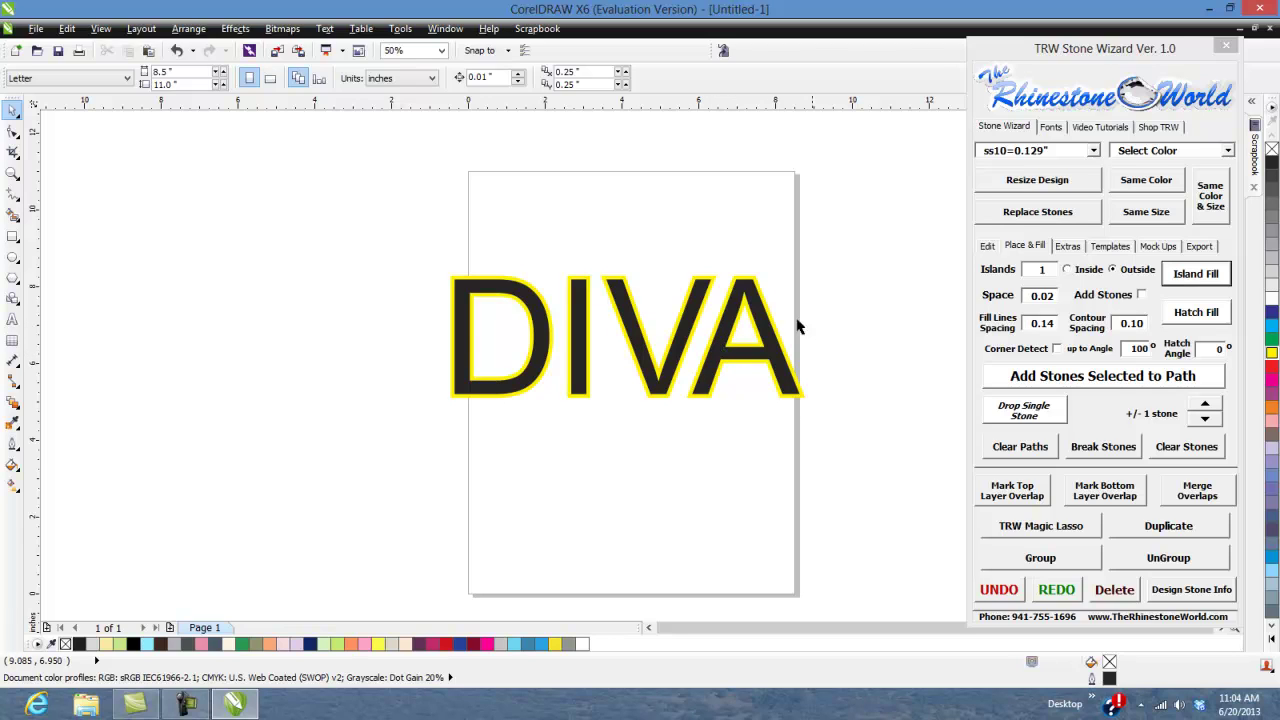
Step: Pull the black DIVA lettering off the yellow contour and delete it
left_click_drag(714, 370, 730, 398)
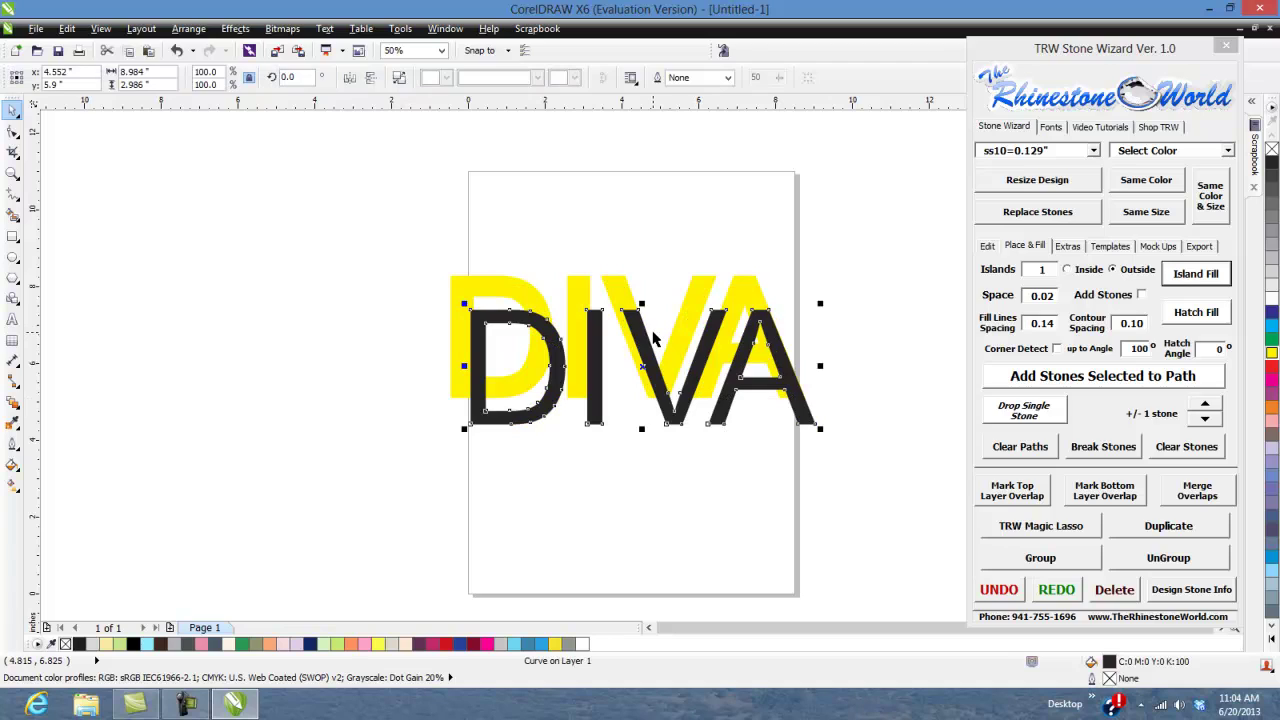
key("Delete")
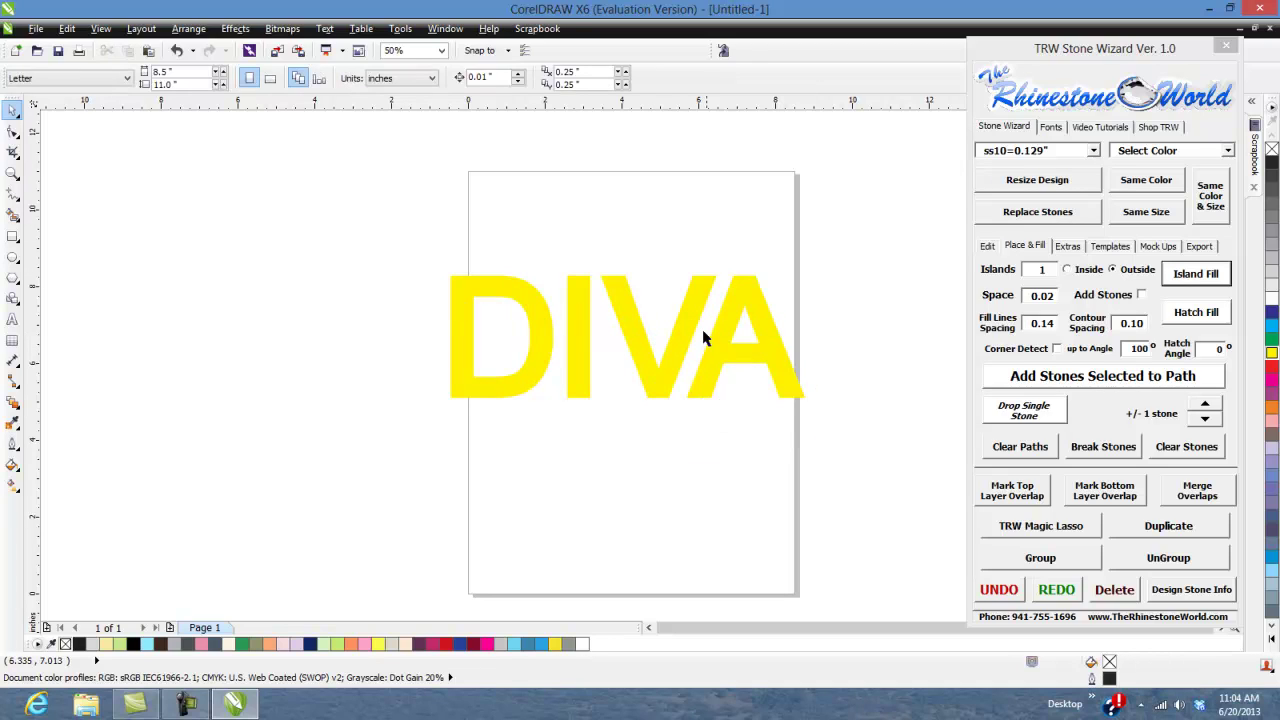
Step: Examine the gap between the V and the A in the yellow DIVA contour up close
left_click(704, 382)
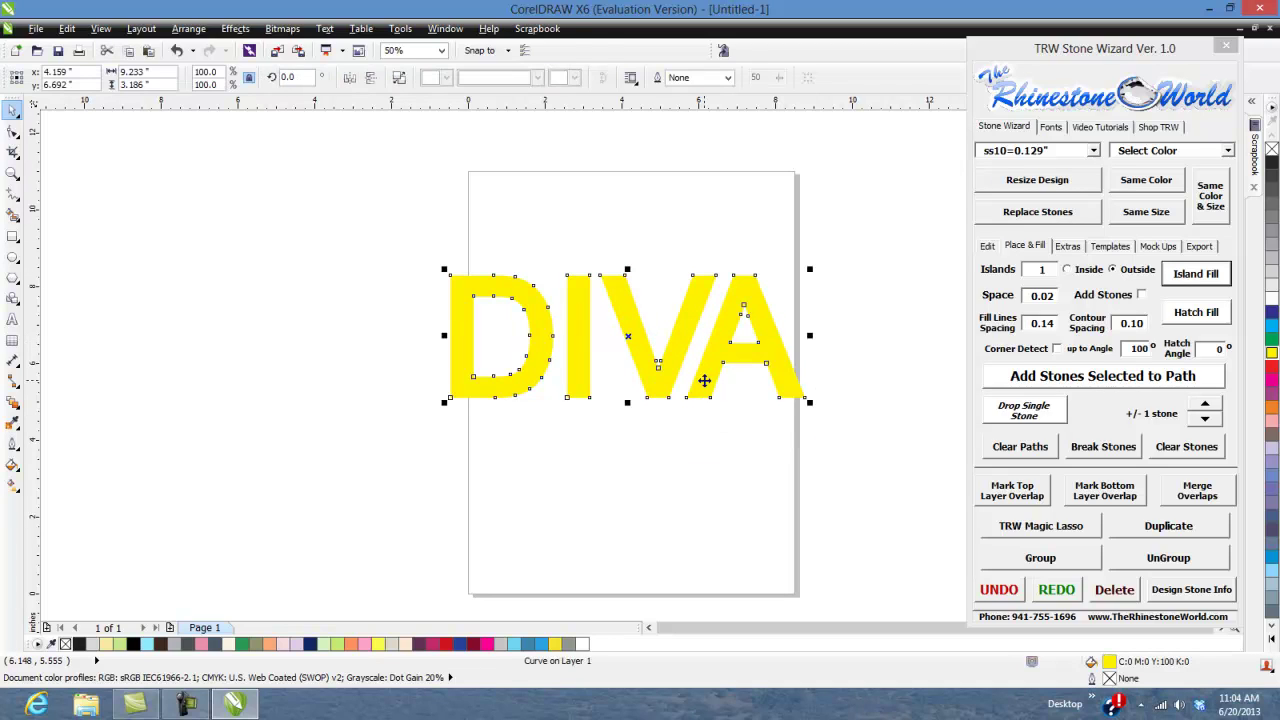
scroll(795, 372, "up", 1)
scroll(795, 372, "up", 1)
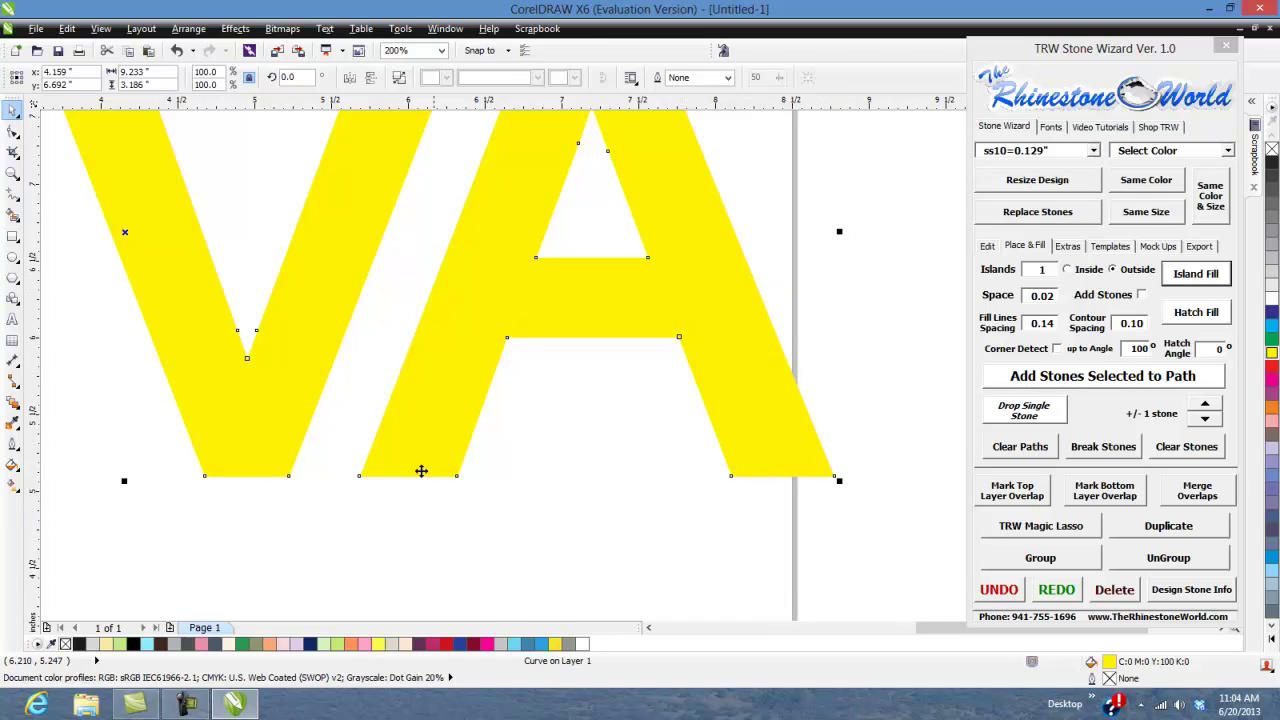
scroll(441, 309, "down", 2)
scroll(441, 309, "down", 3)
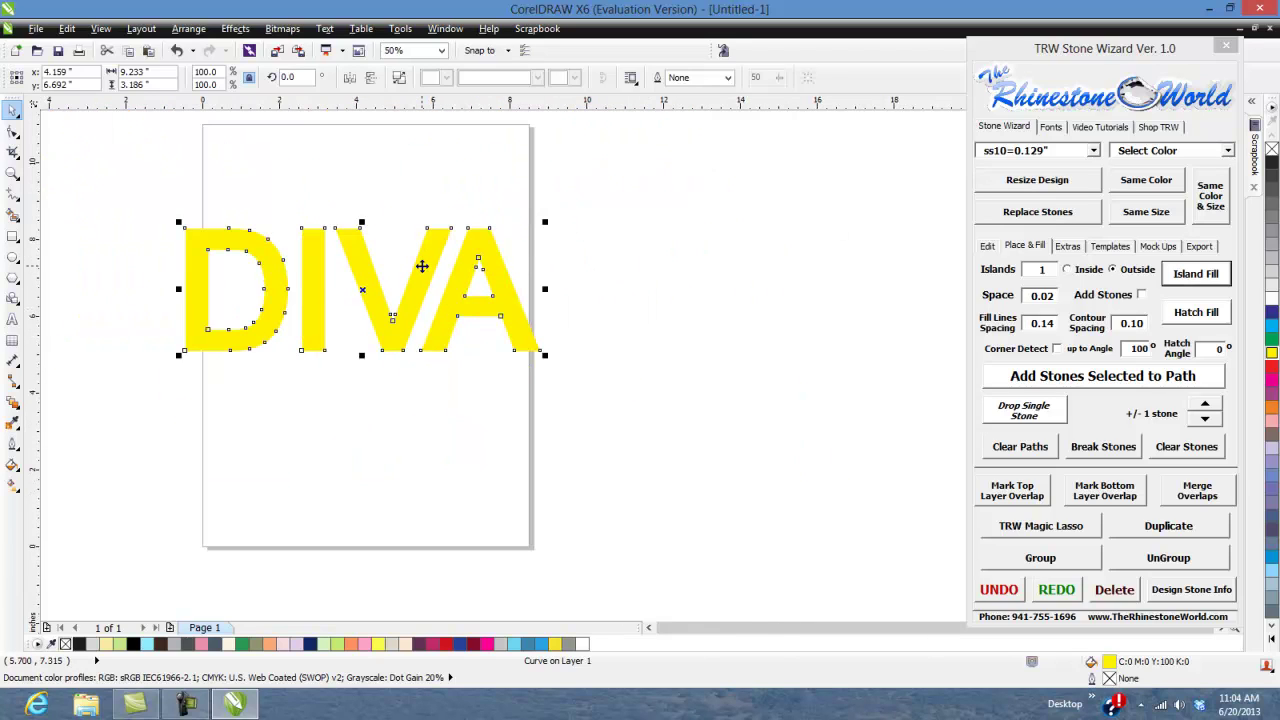
scroll(420, 263, "up", 3)
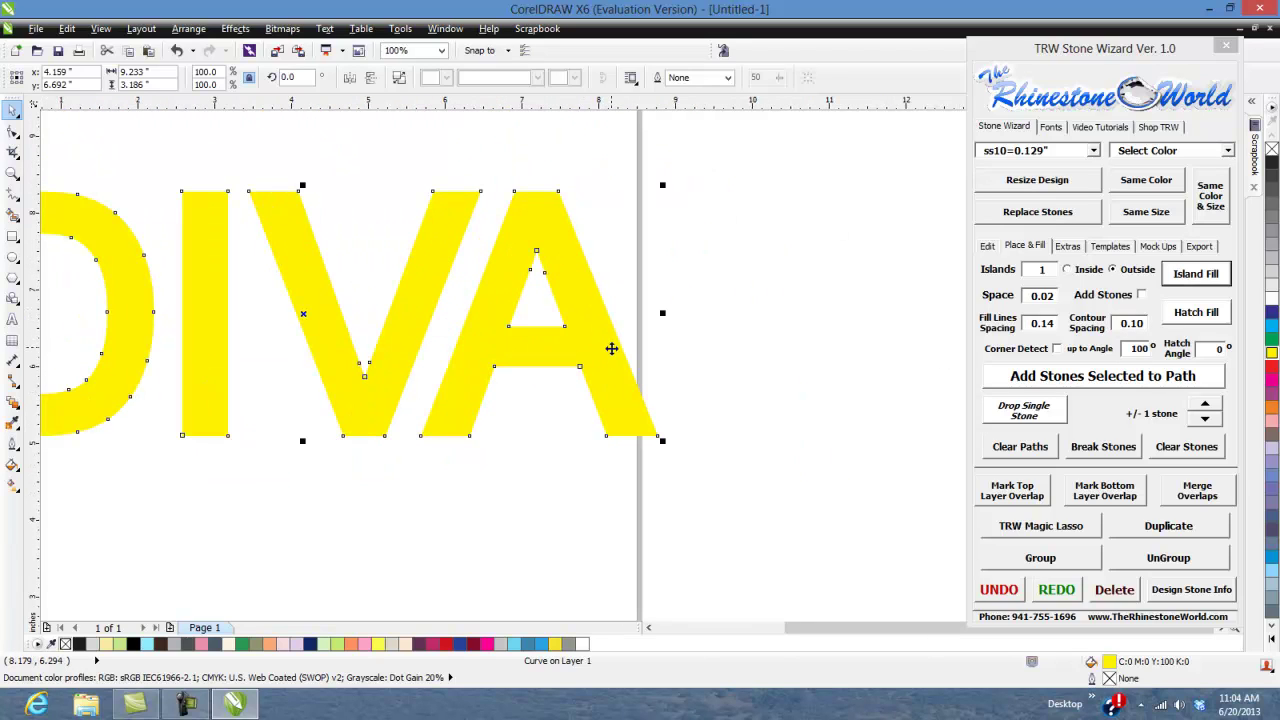
Step: Set the stone colour to TRW Hot Pinkle
left_click(757, 366)
left_click(1227, 150)
left_click_drag(1229, 190, 1232, 307)
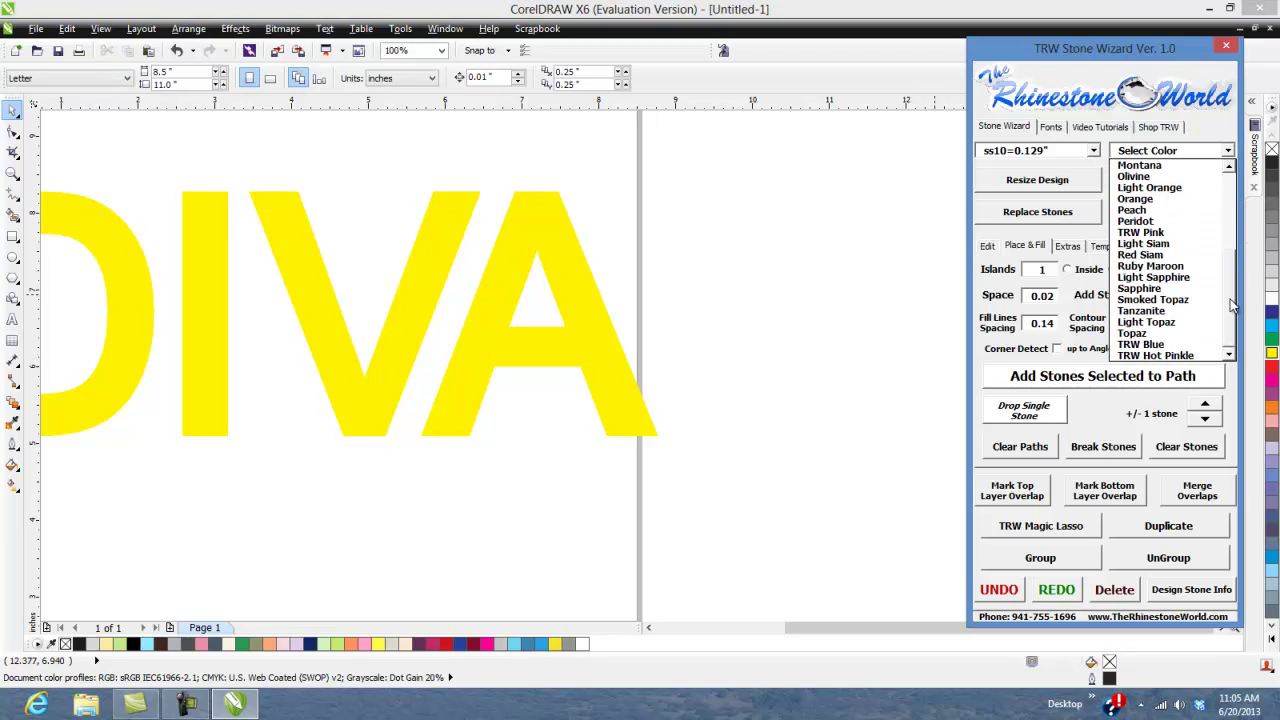
left_click(1182, 356)
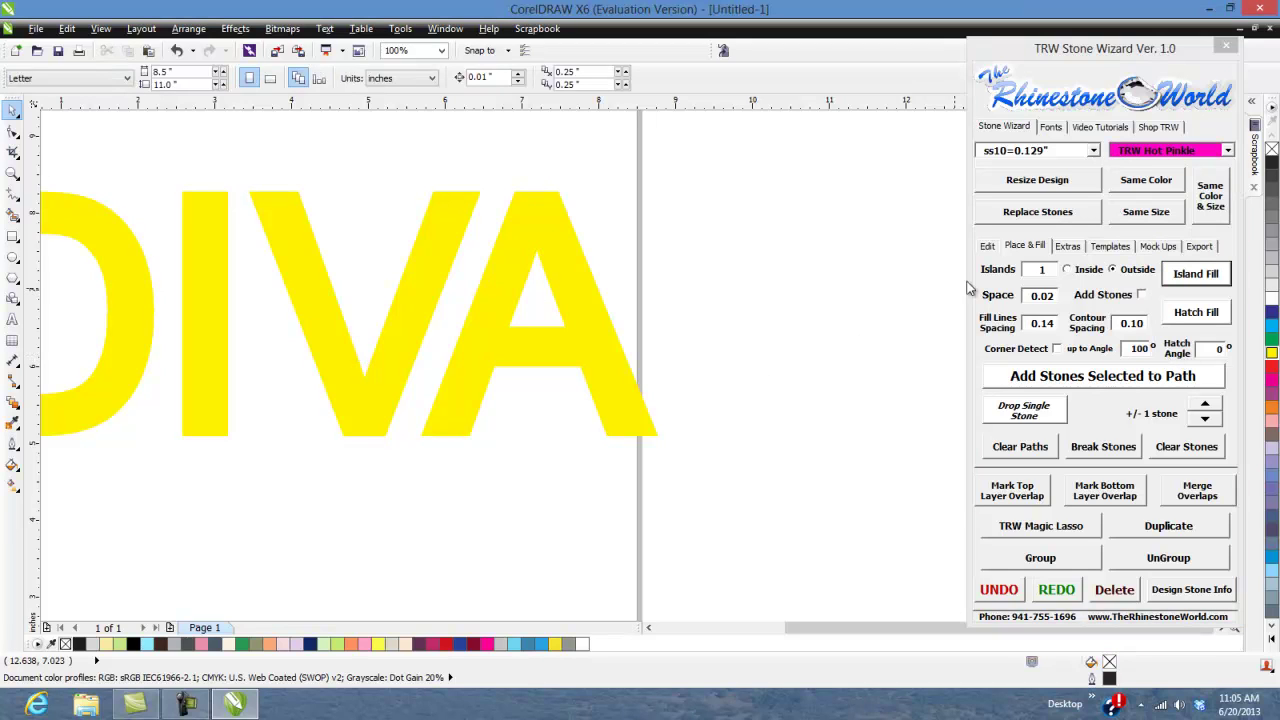
Step: Set the fill to inside islands with stones added, 0.03 space, 0.075 contour spacing, and corner detection up to 130°
left_click(1067, 270)
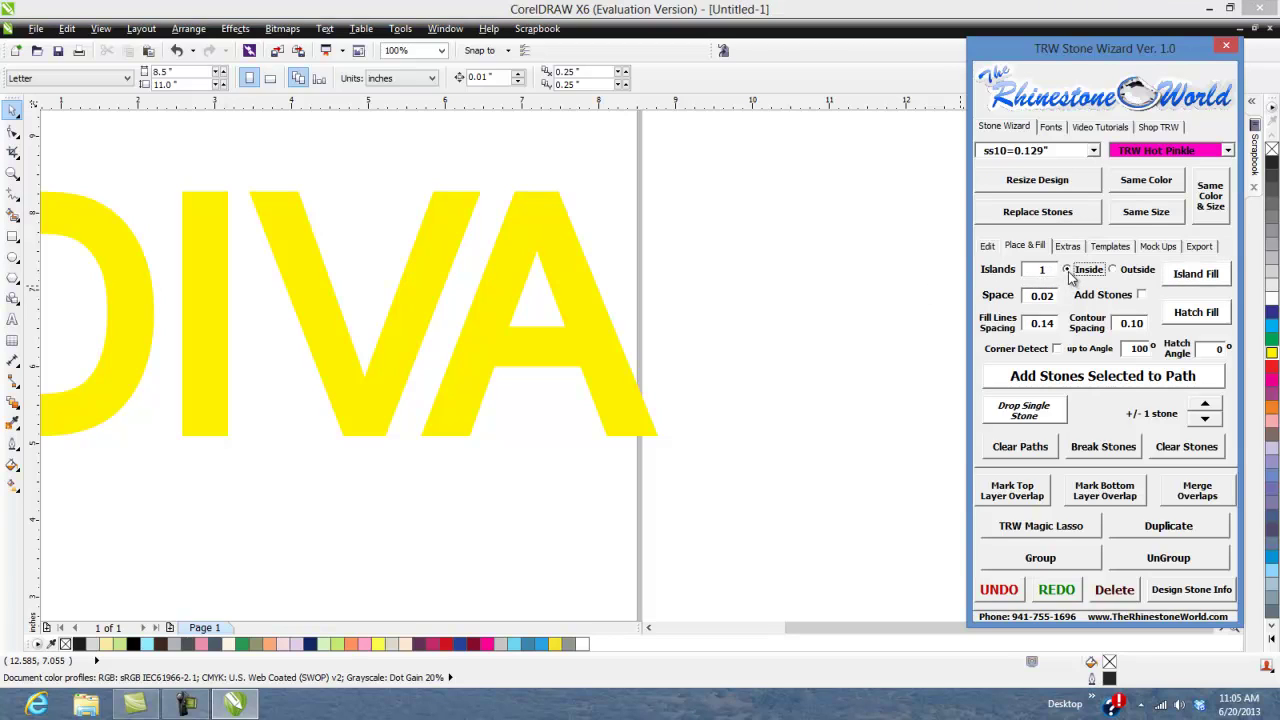
left_click(1142, 295)
left_click(1136, 323)
type("0.075")
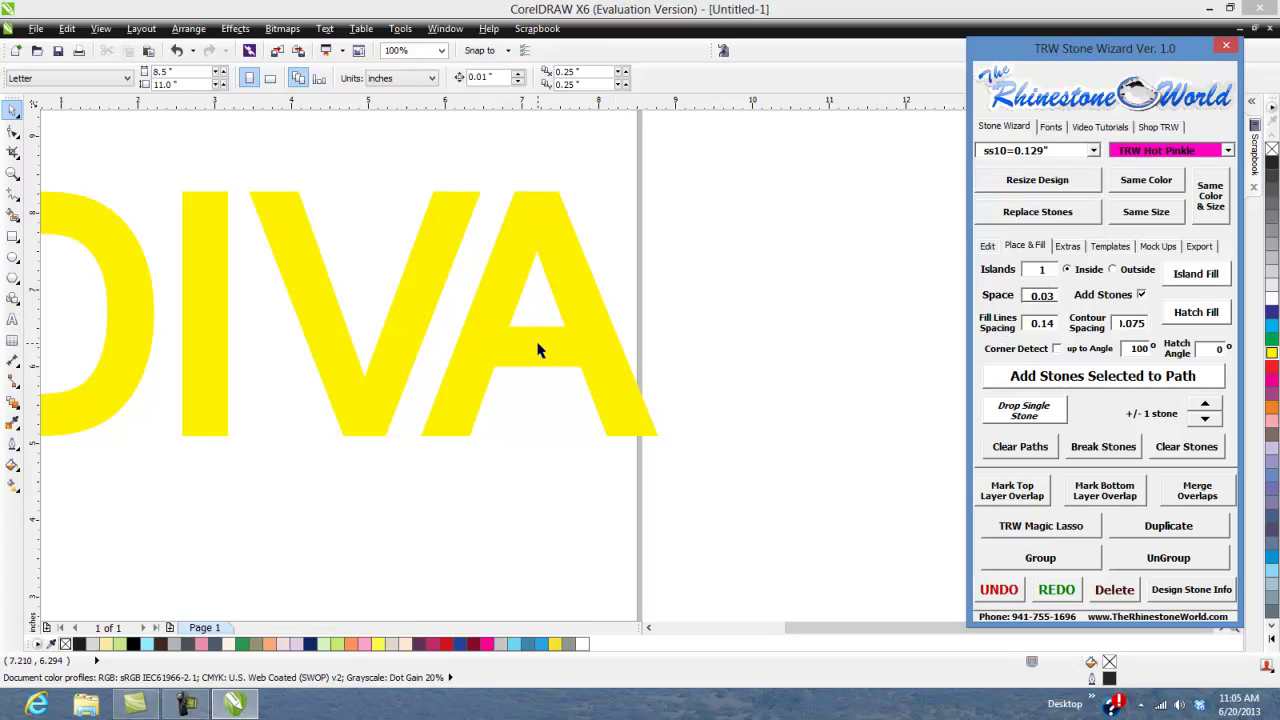
left_click(1057, 348)
left_click(1139, 349)
Step: Island-fill the yellow DIVA contour with one inside row of ss10 TRW Hot Pinkle stones
left_click(613, 416)
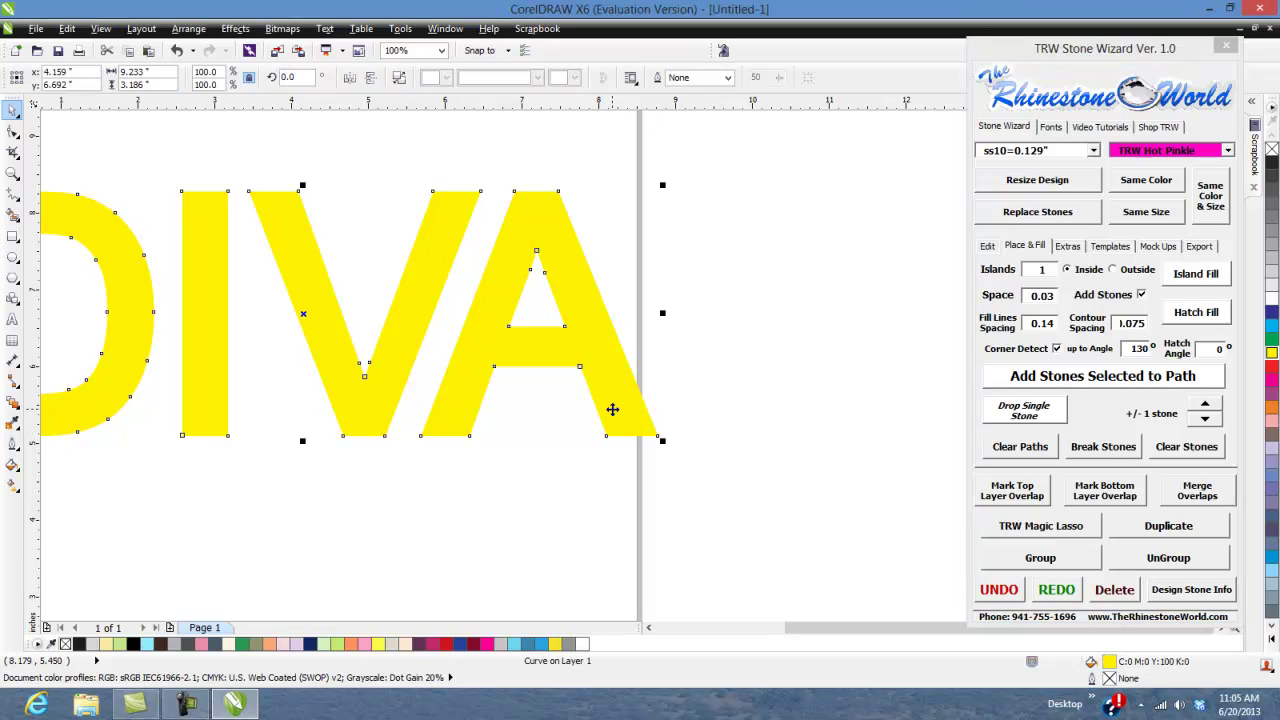
left_click(1196, 276)
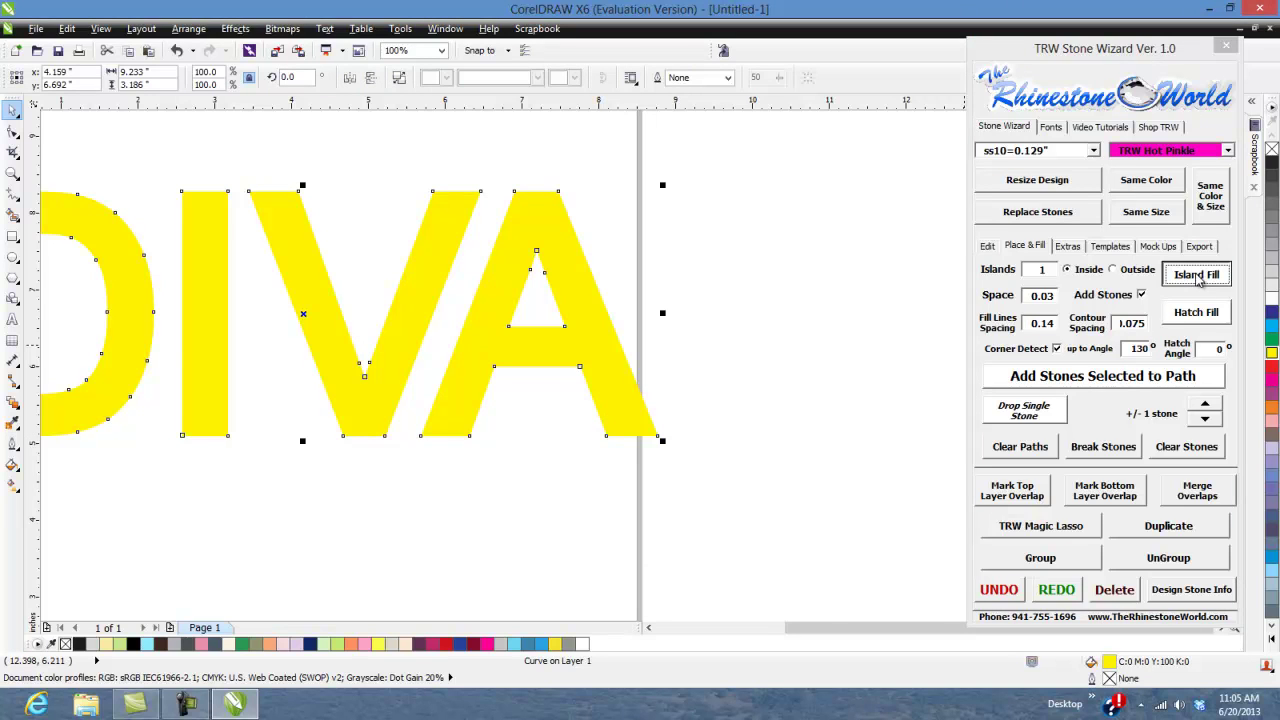
left_click(858, 372)
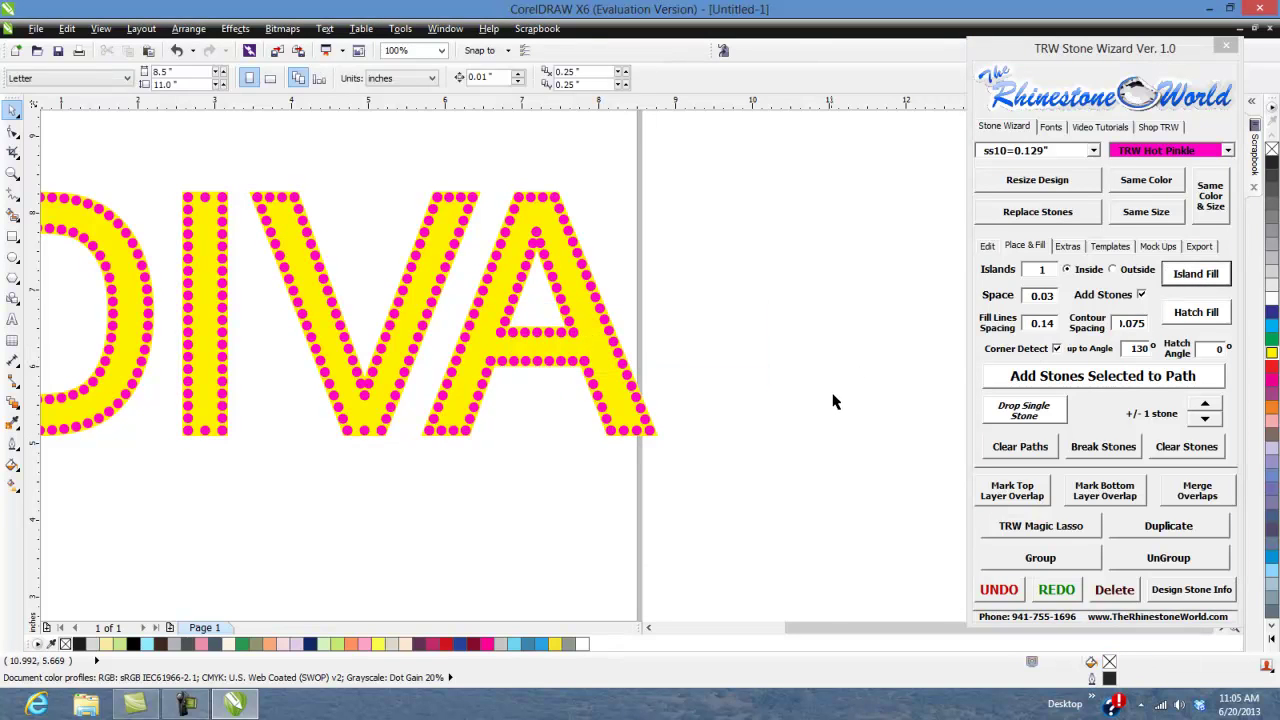
Step: Examine the pink stone placement up close inside the A, at the tip of the I, and at the foot of the A
scroll(846, 408, "down", 1)
scroll(617, 388, "up", 1)
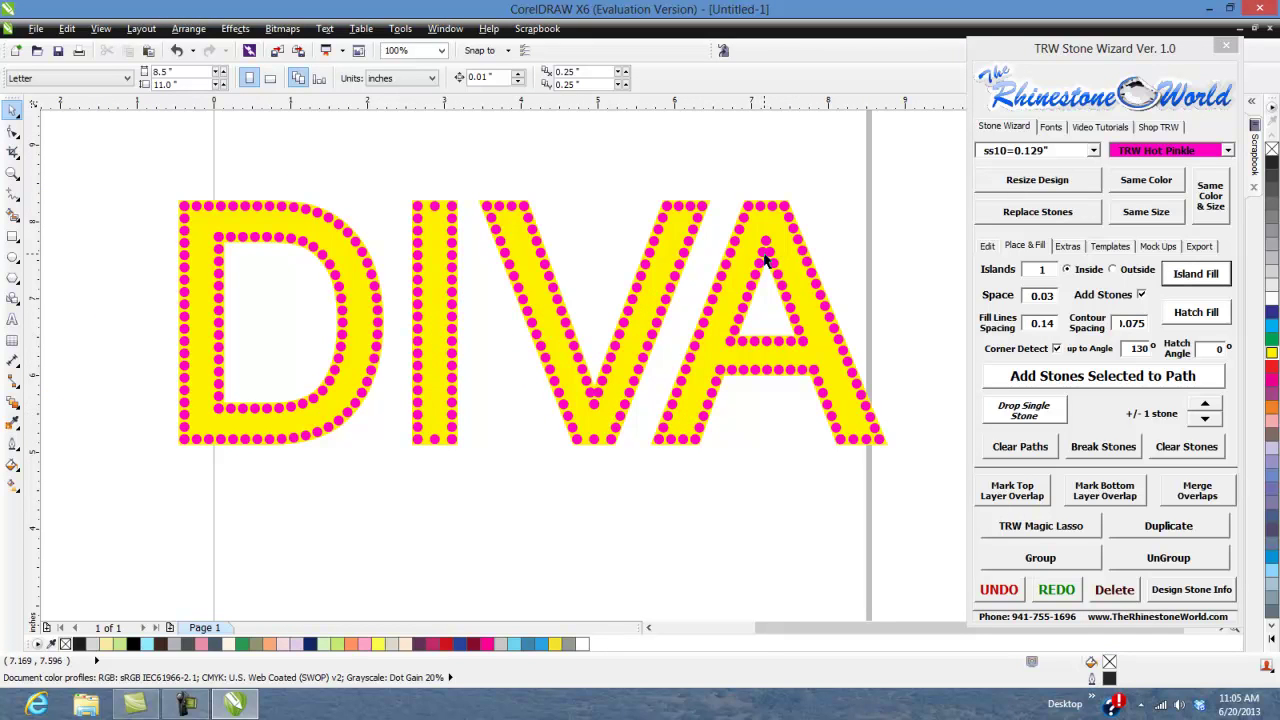
scroll(765, 258, "up", 2)
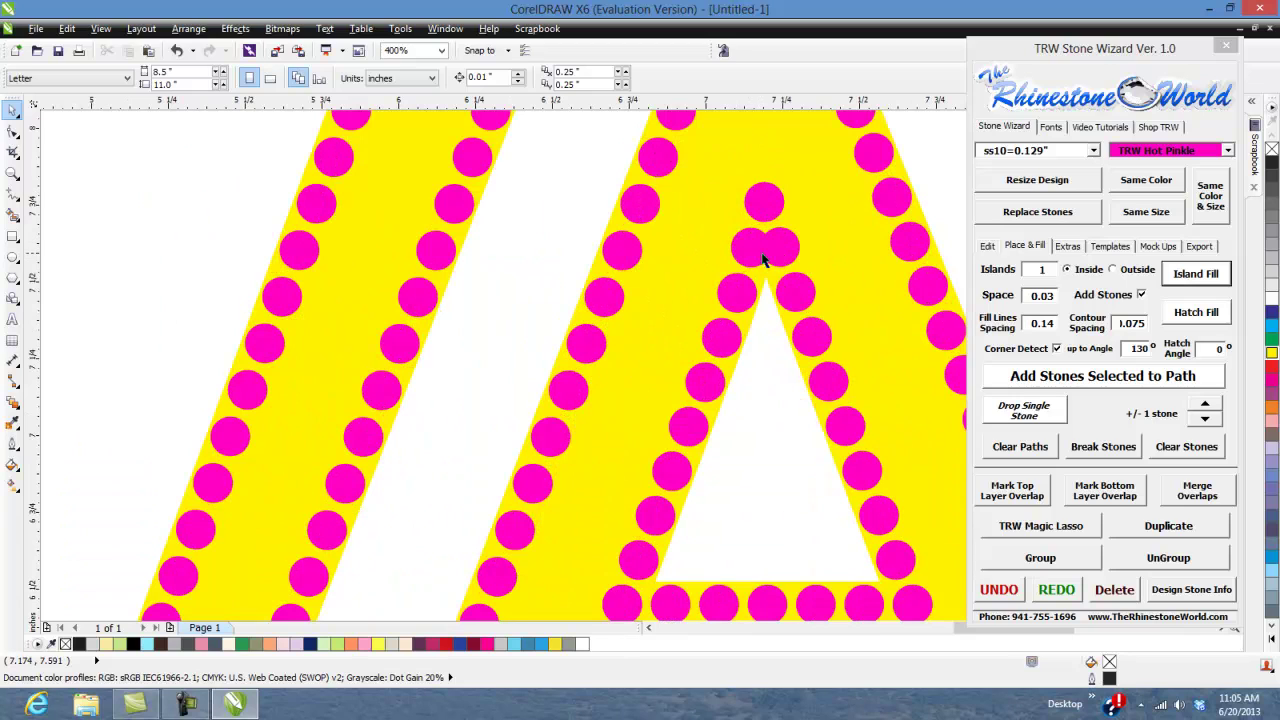
scroll(761, 456, "down", 2)
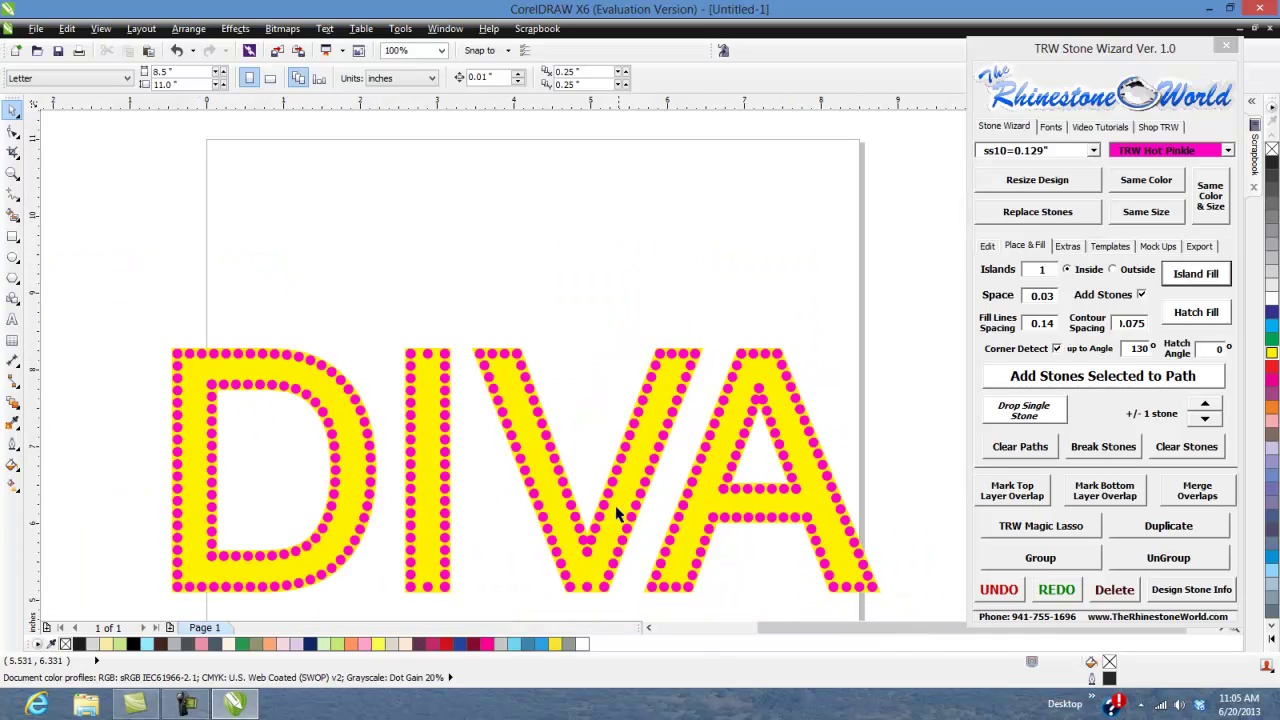
scroll(443, 405, "up", 3)
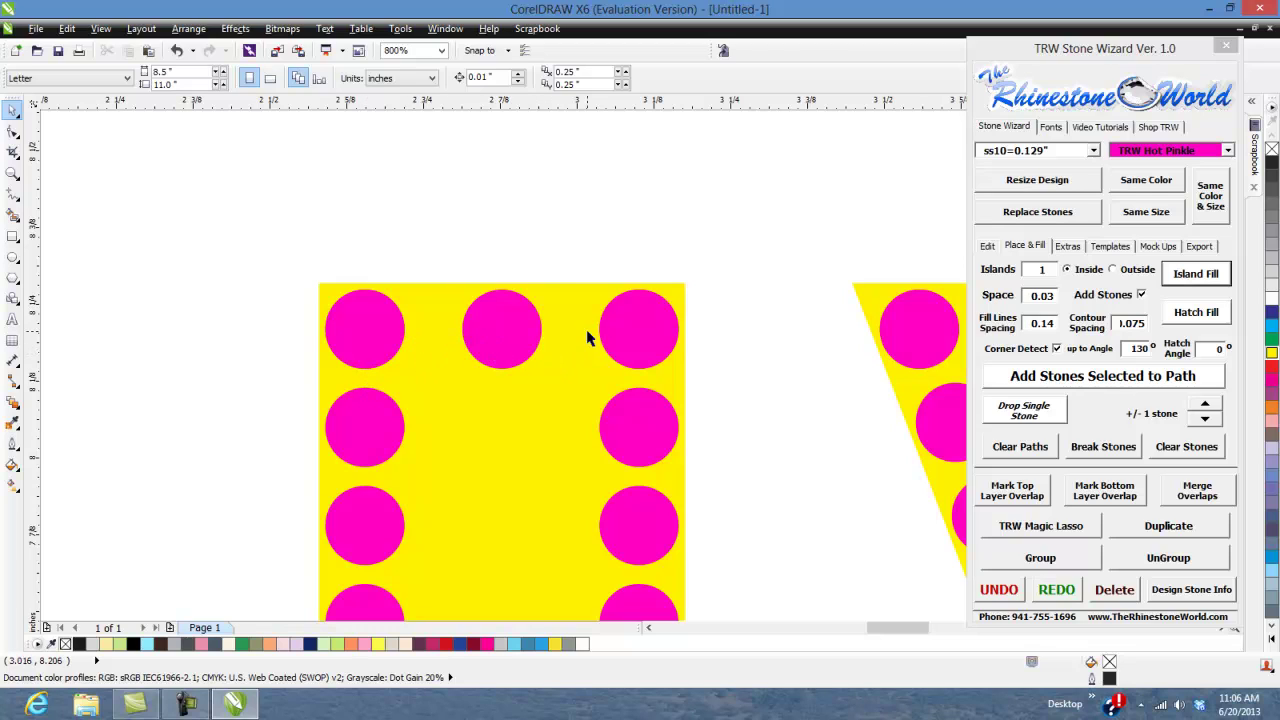
scroll(507, 370, "down", 2)
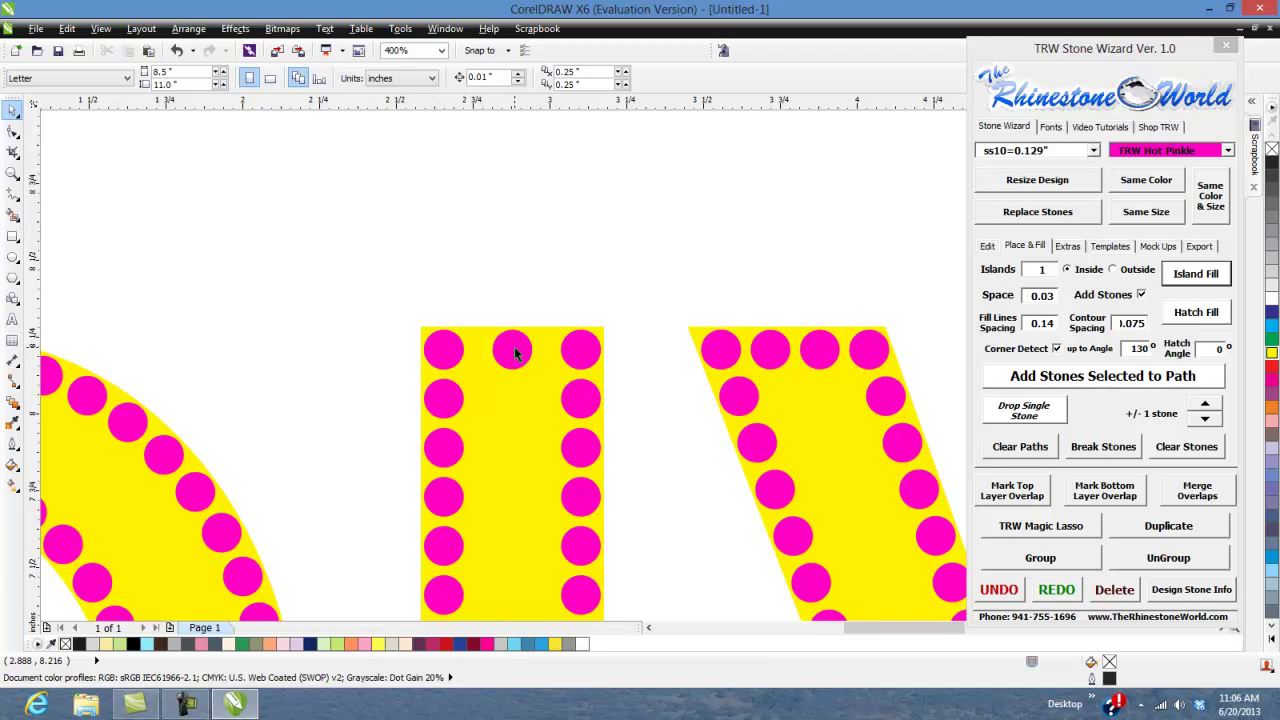
scroll(516, 352, "down", 3)
scroll(516, 352, "down", 1)
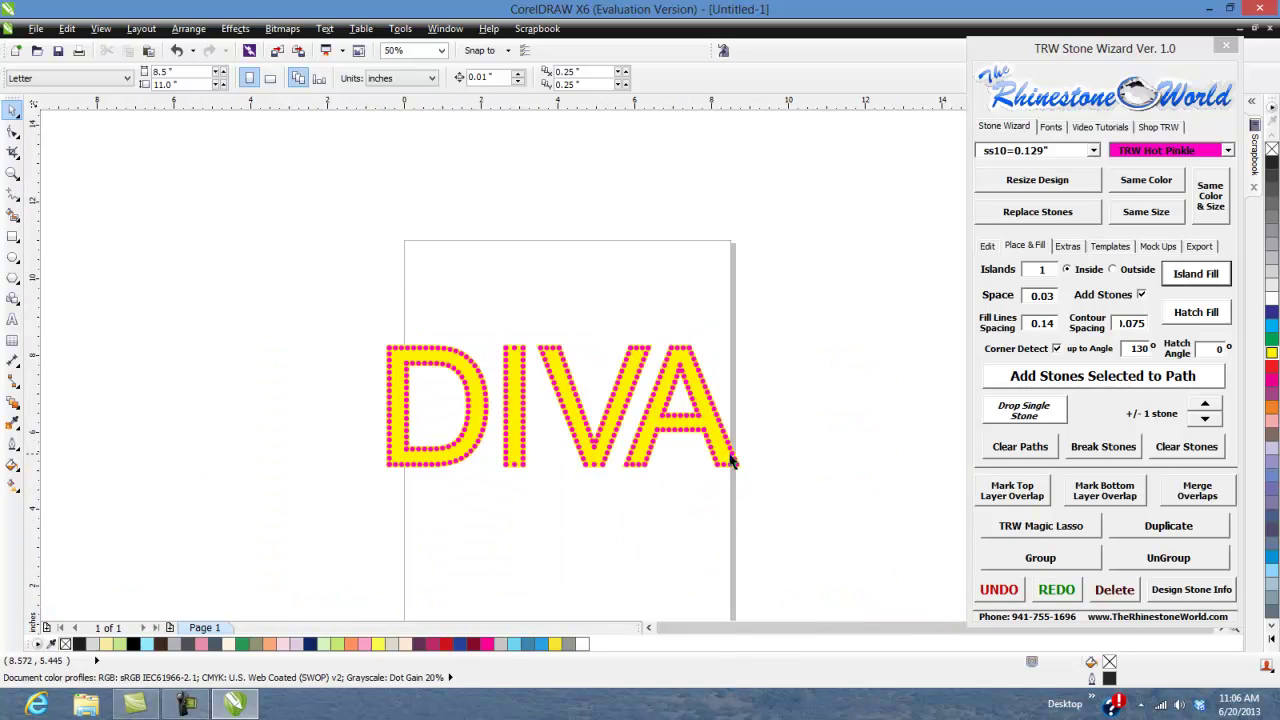
scroll(730, 465, "up", 3)
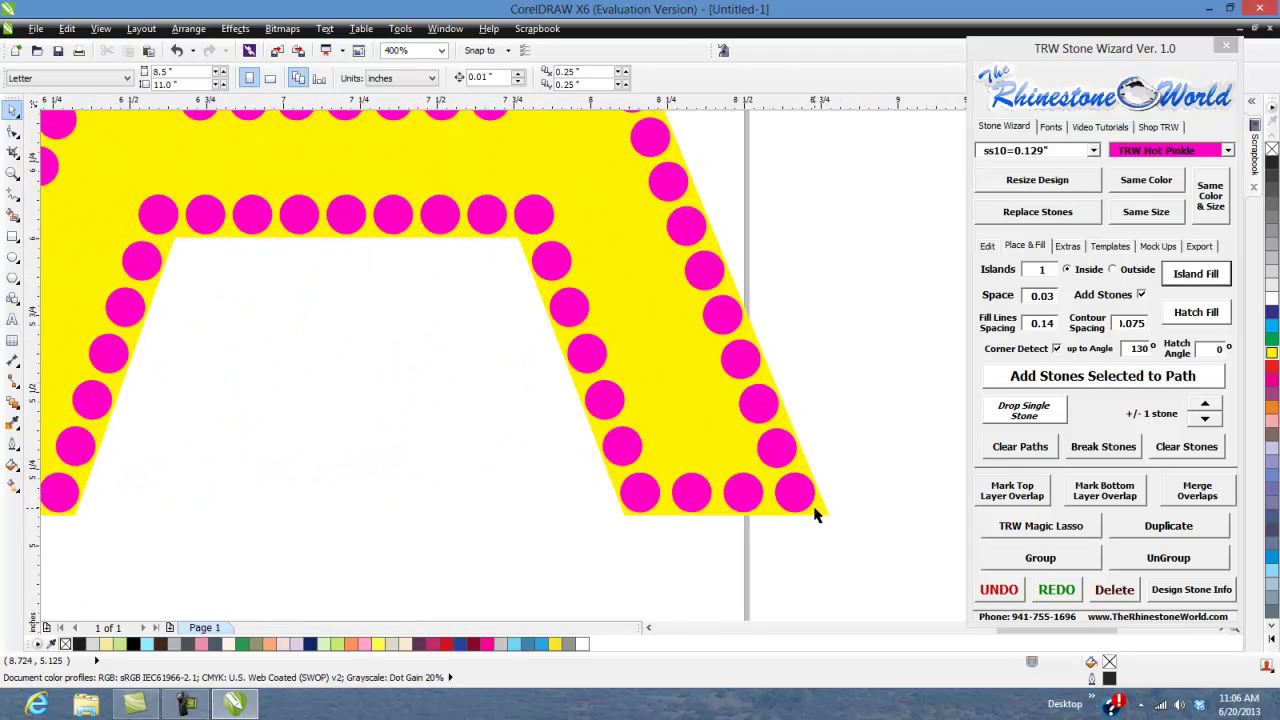
left_click(810, 490)
scroll(795, 464, "down", 3)
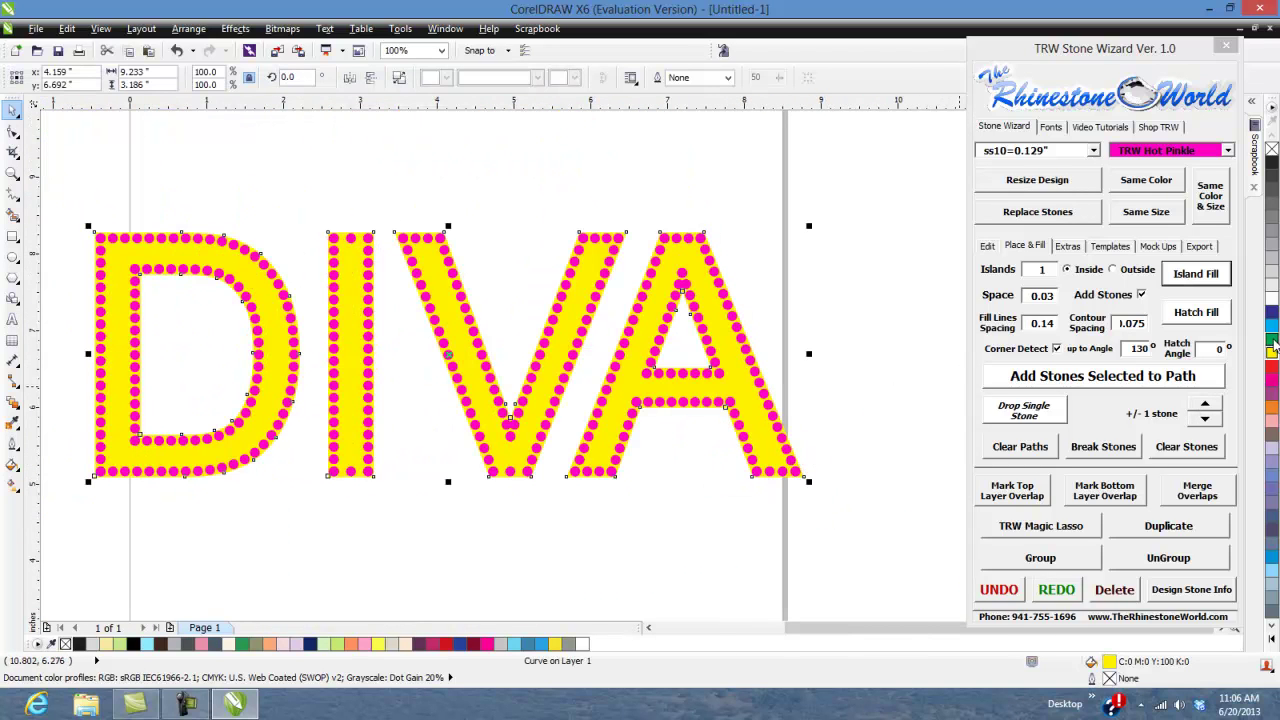
left_click(1273, 341)
key("ctrl+z")
left_click(881, 416)
Step: Set the stone colour to Montana, and set the yellow DIVA contour's island fill to outside without adding stones
left_click(1229, 152)
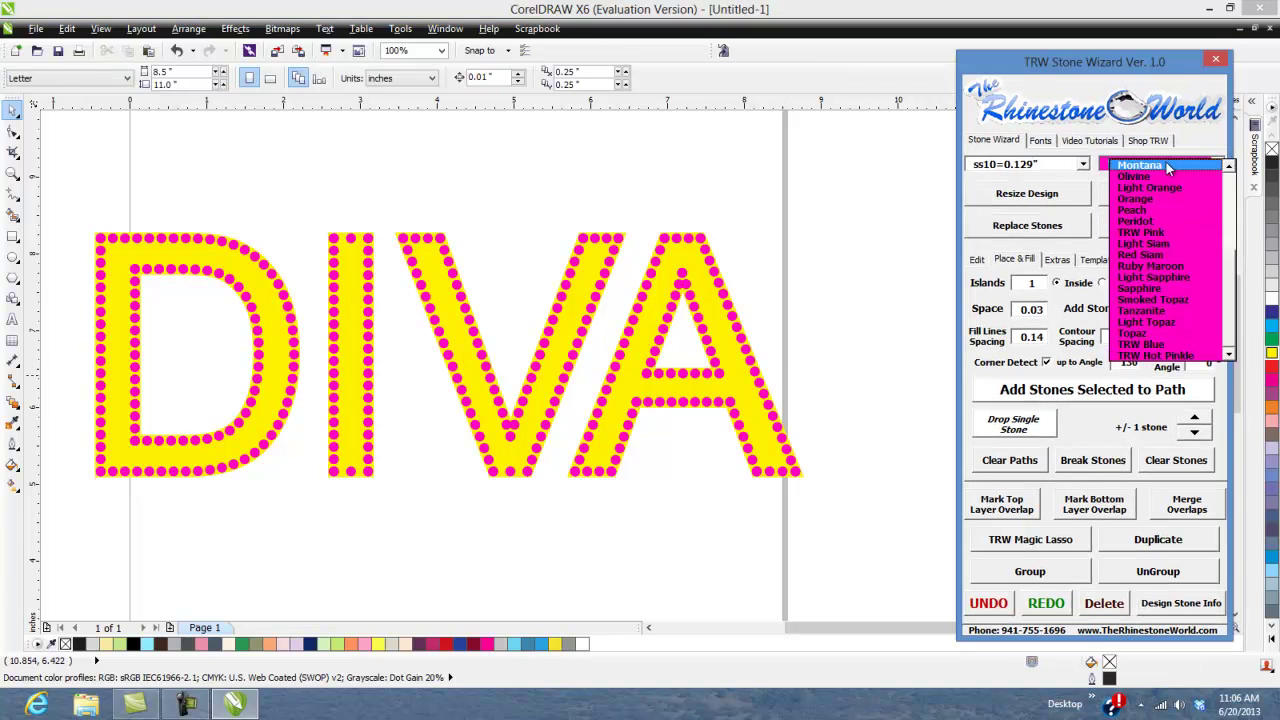
left_click(1150, 165)
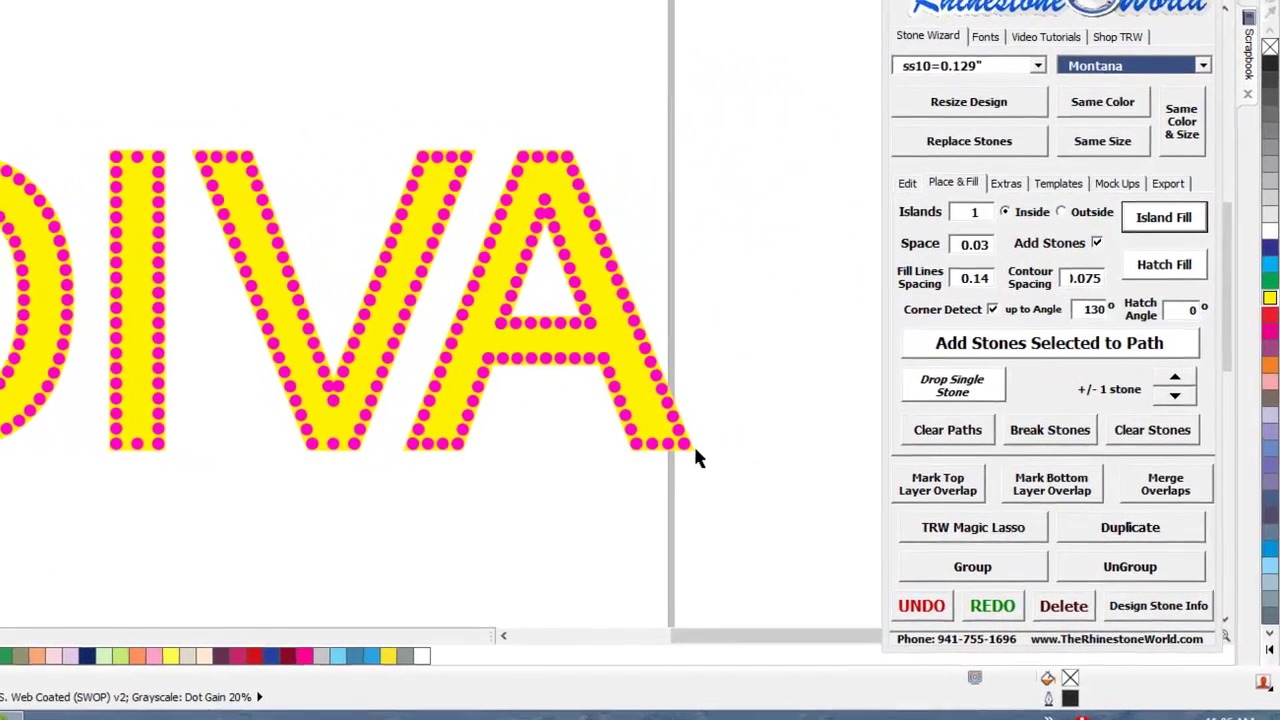
left_click(807, 476)
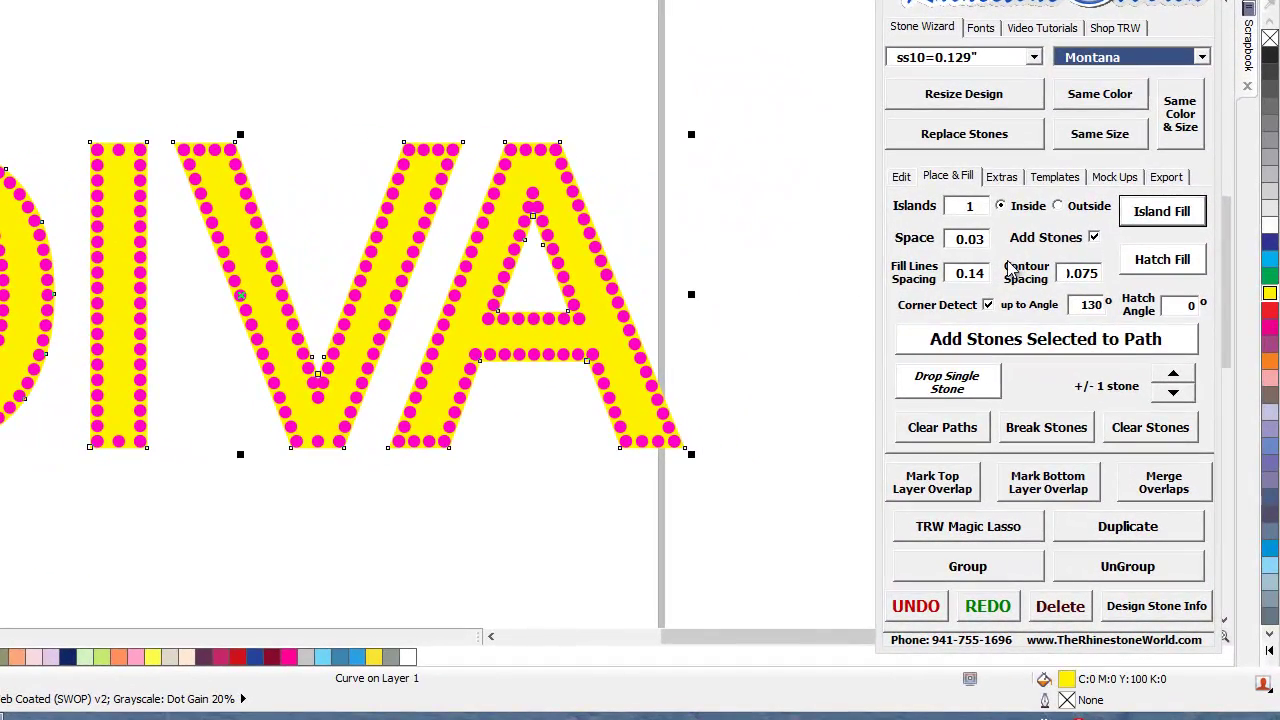
left_click(1058, 206)
left_click(1094, 238)
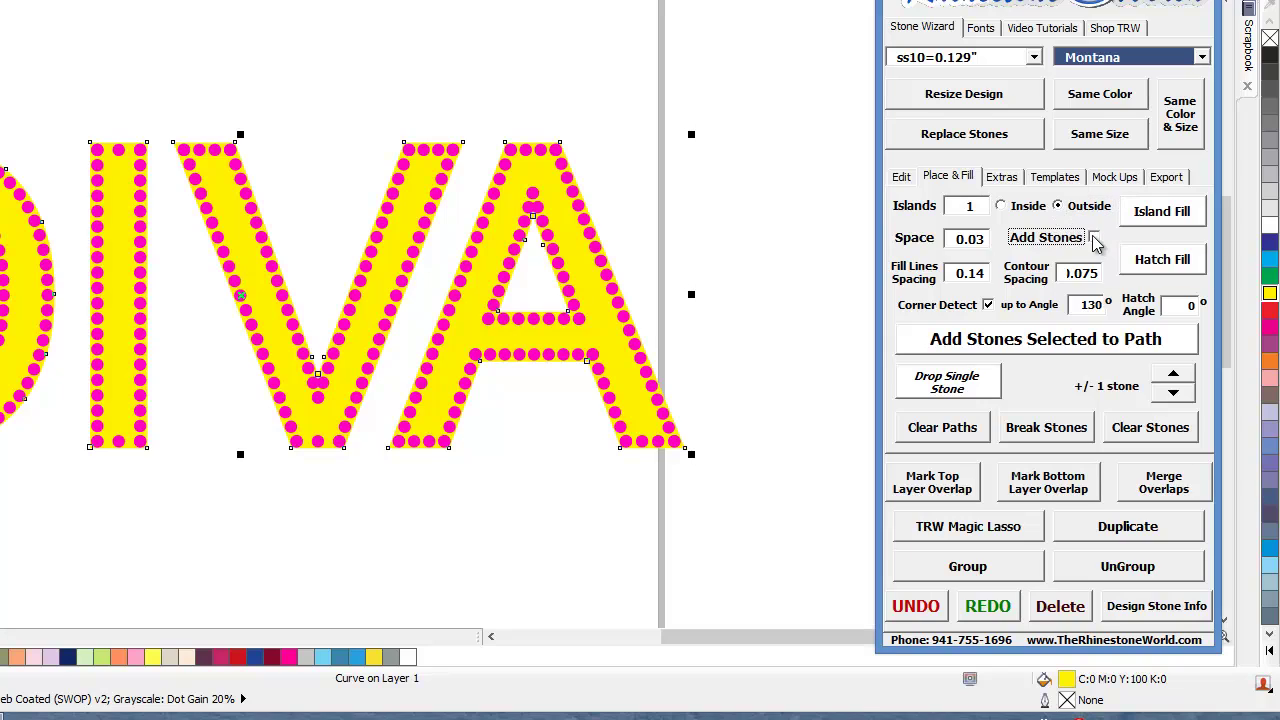
Step: Try one outside island contour around the yellow lettering with 0.2 contour spacing and a cyan fill, and undo it
double_click(1078, 279)
type("0.2")
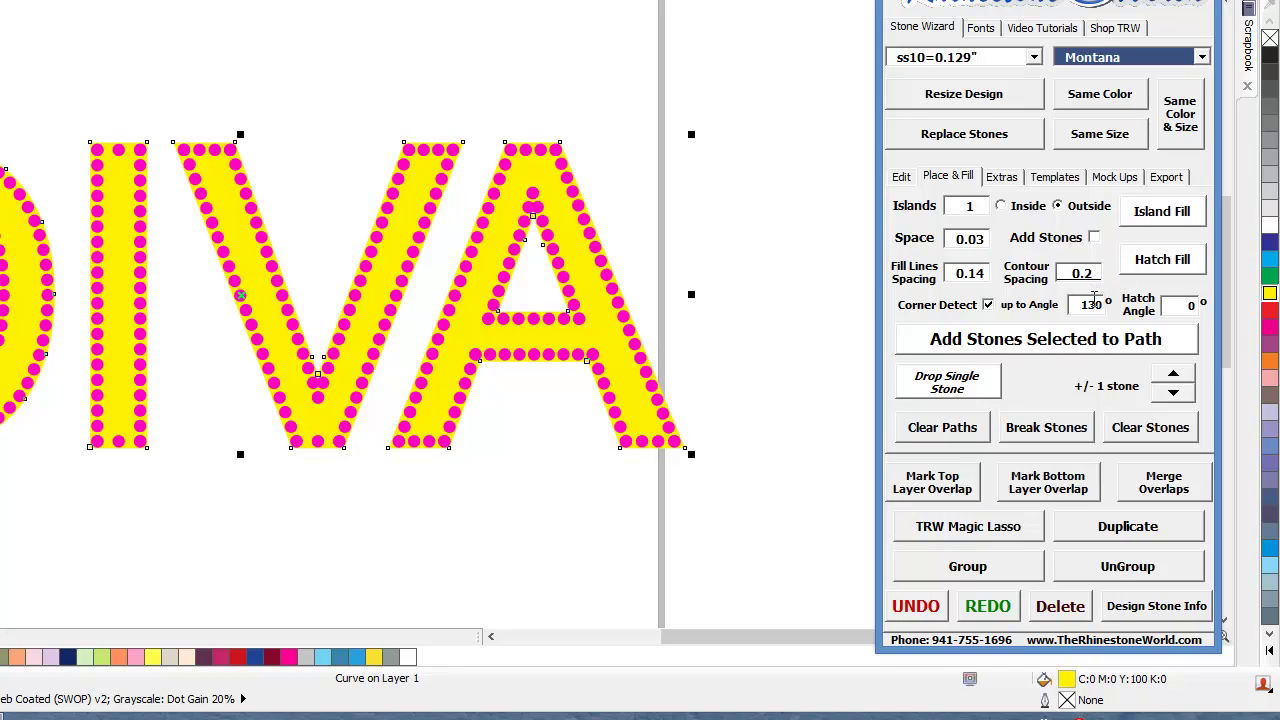
left_click(1157, 218)
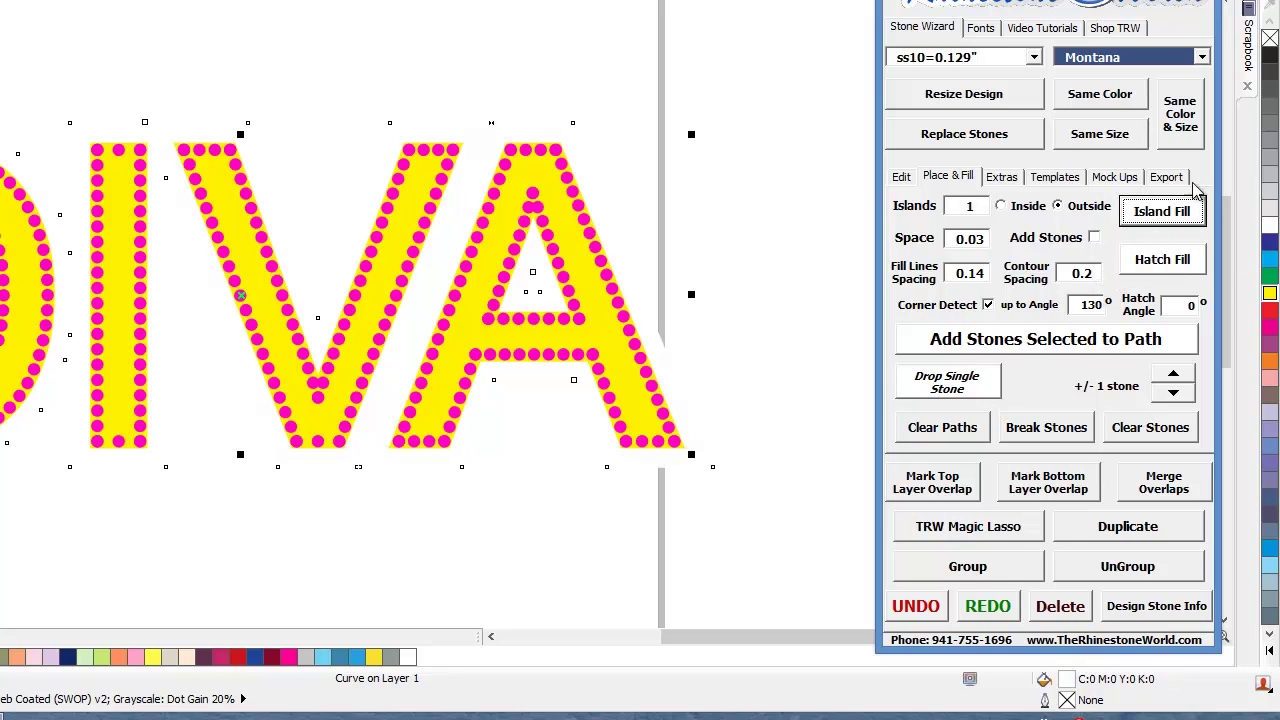
left_click(1270, 262)
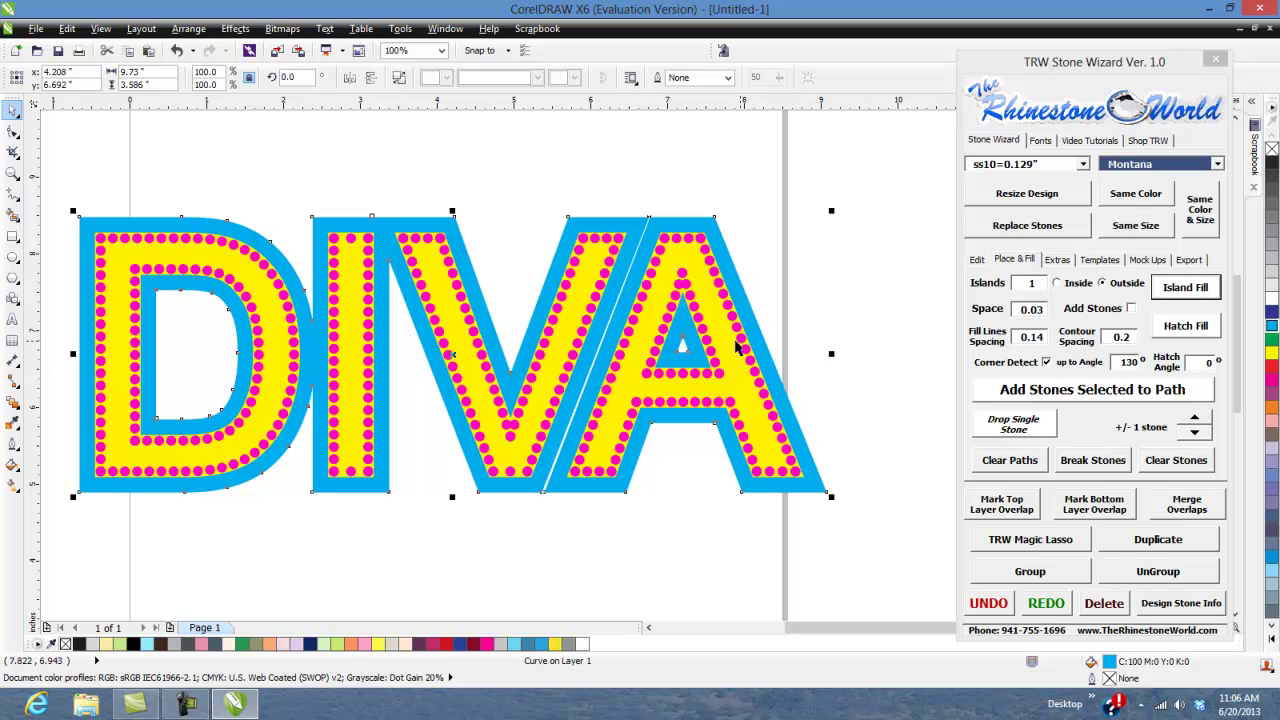
left_click(994, 606)
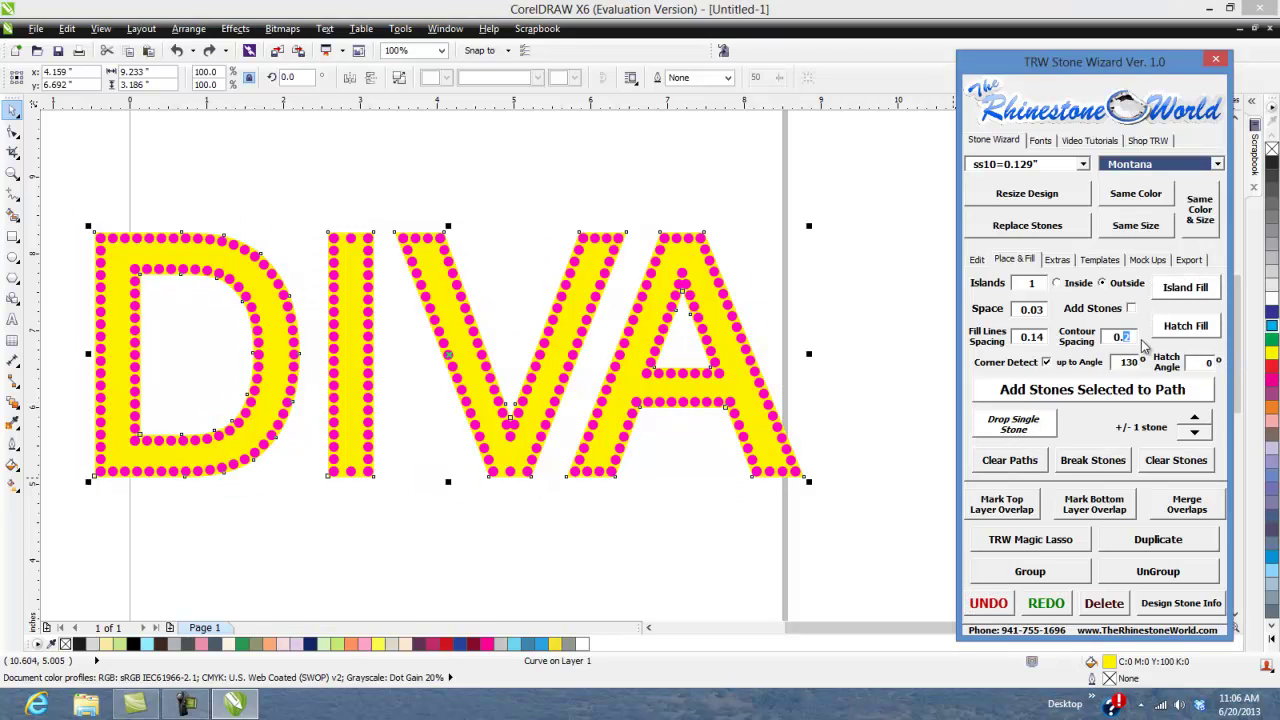
Step: Create one outside island contour around the yellow lettering with 0.18 contour spacing, and fill it cyan
type("18")
left_click(1198, 289)
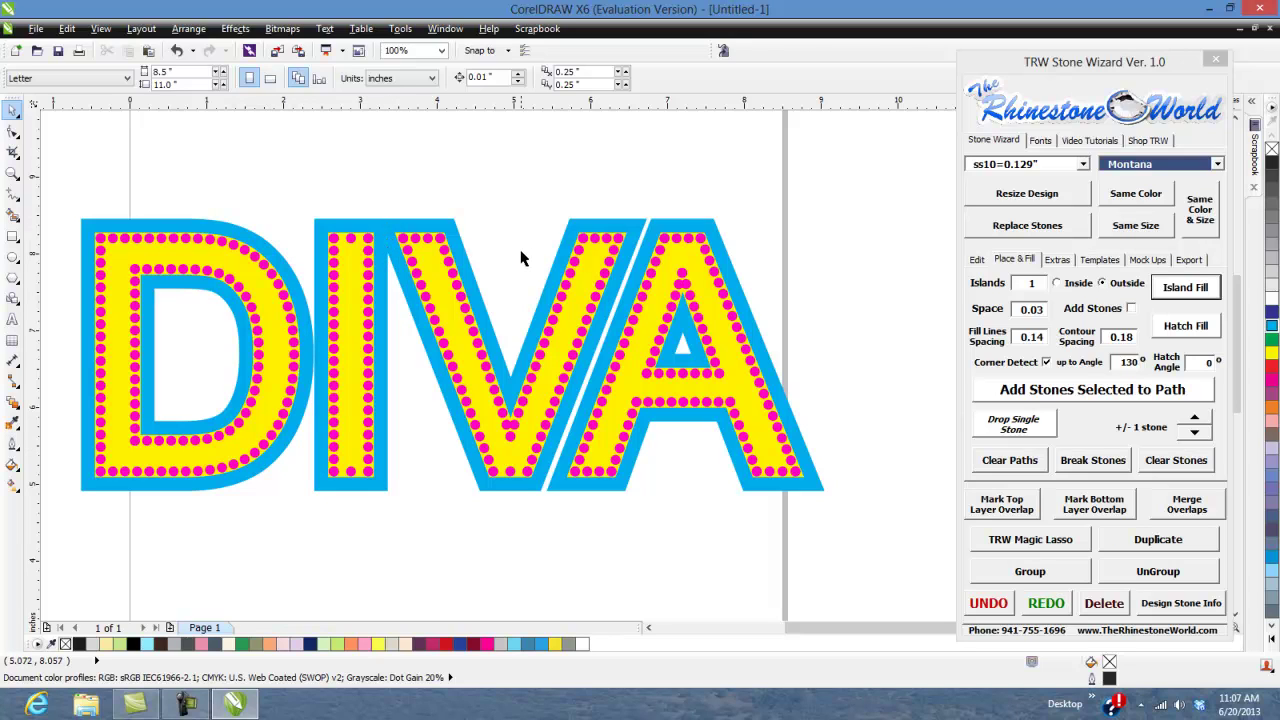
scroll(524, 268, "down", 2)
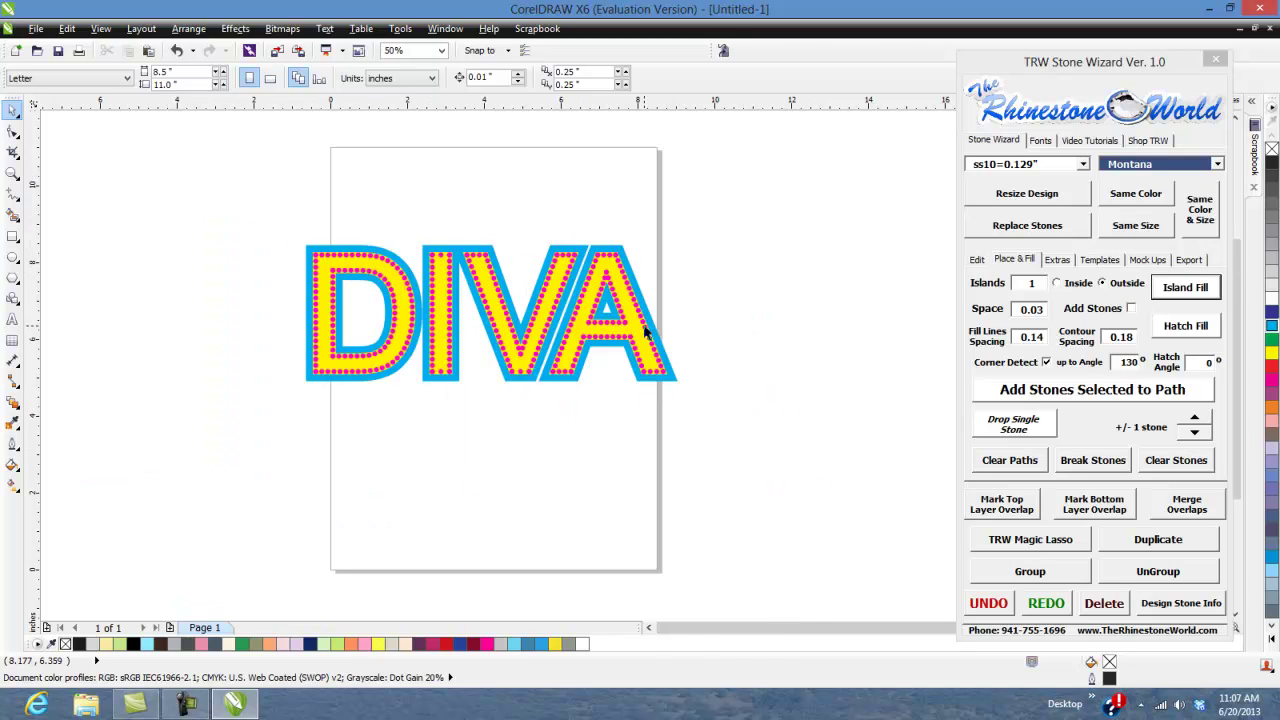
scroll(646, 332, "up", 2)
left_click(672, 350)
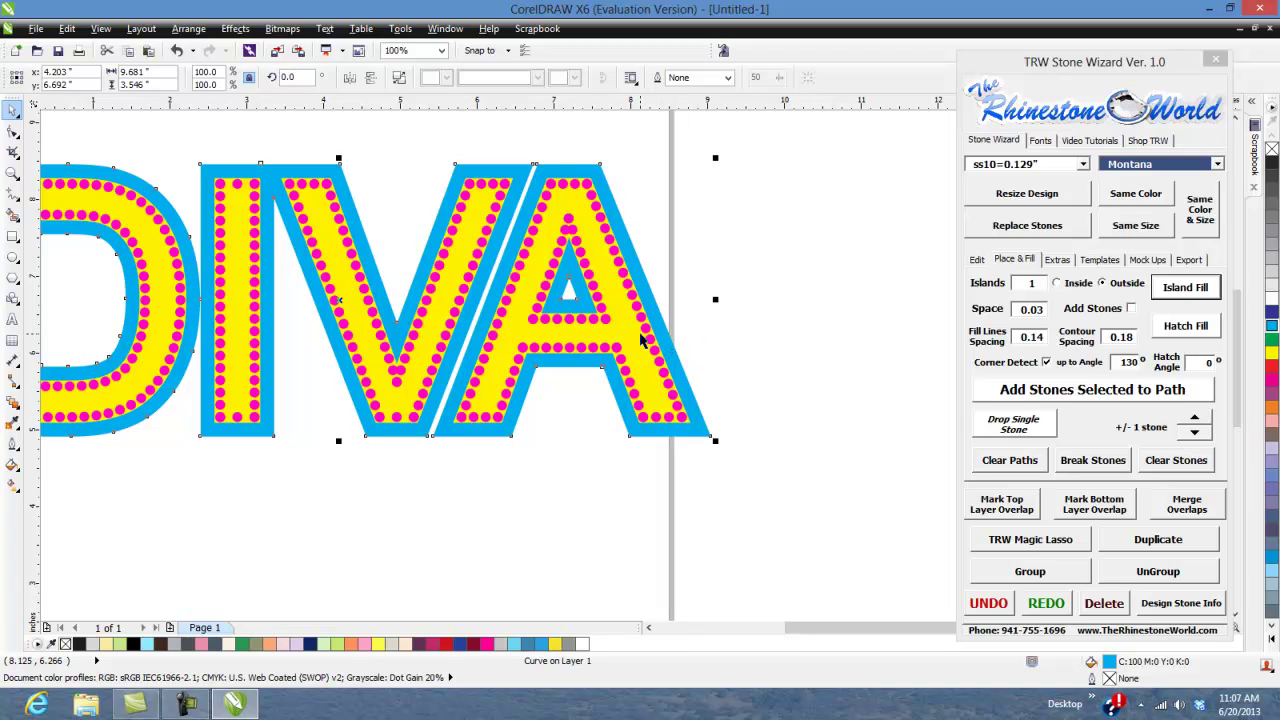
scroll(670, 336, "down", 2)
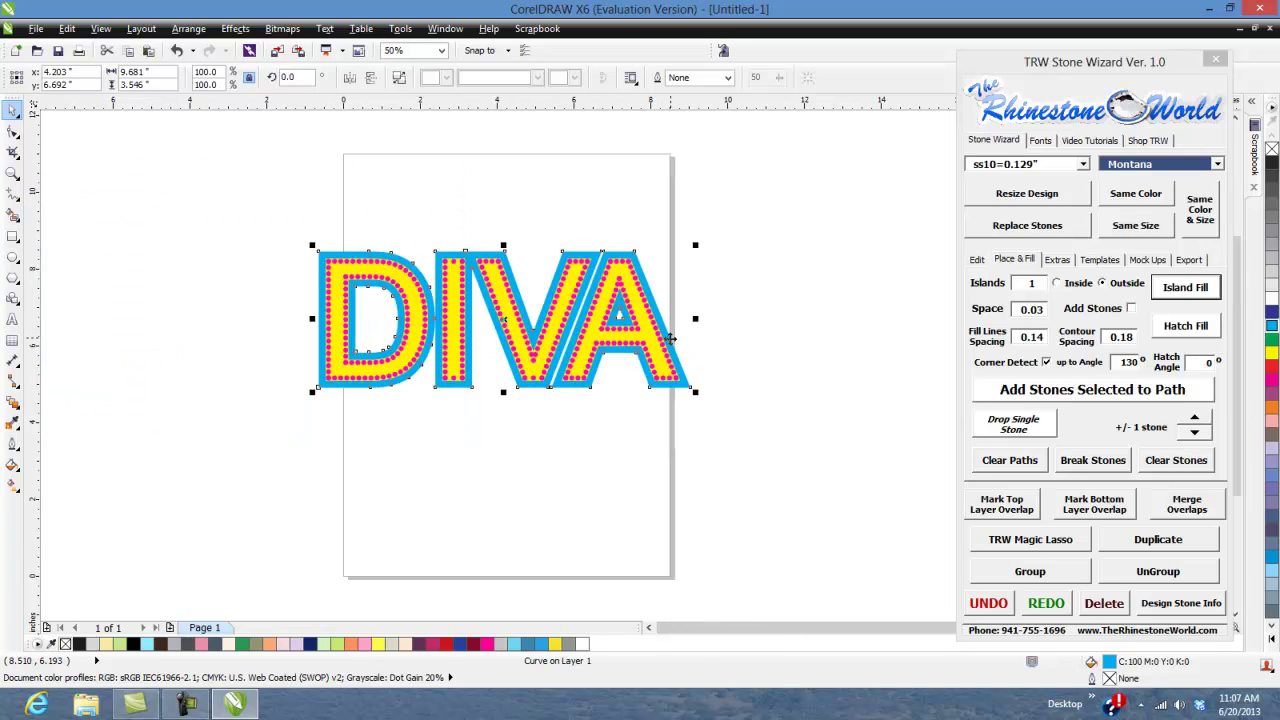
scroll(668, 336, "up", 2)
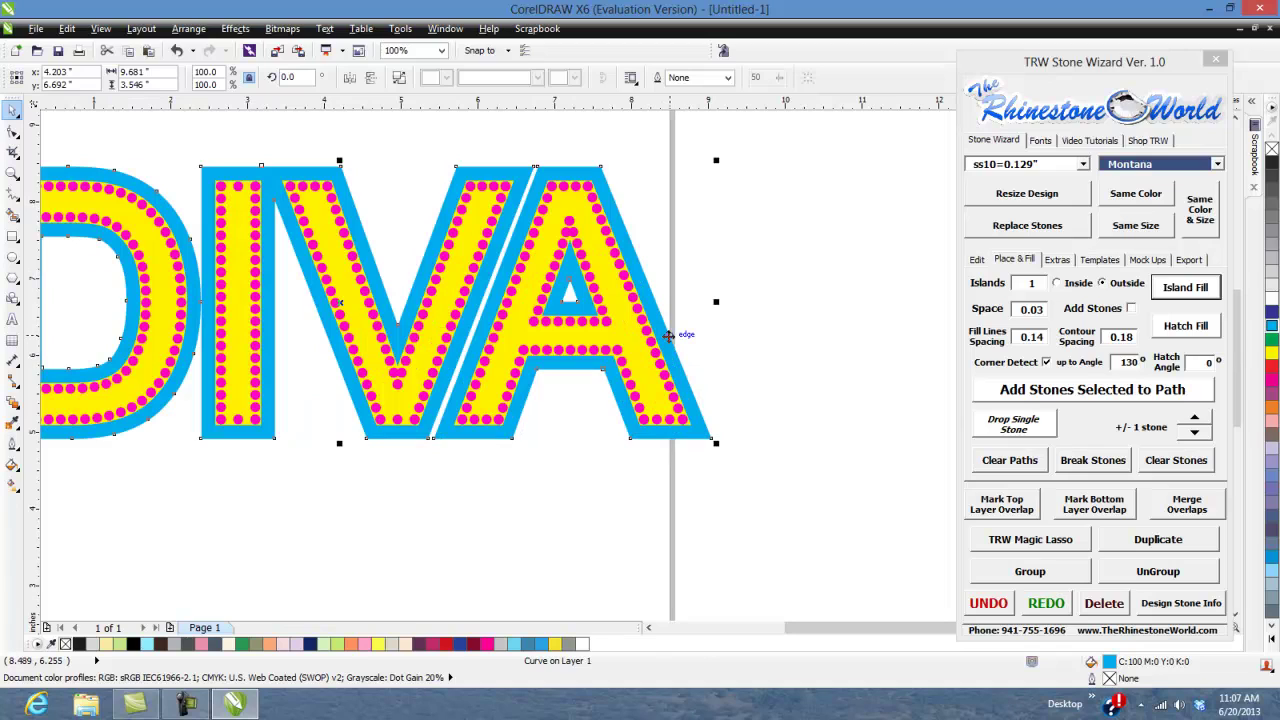
left_click(789, 318)
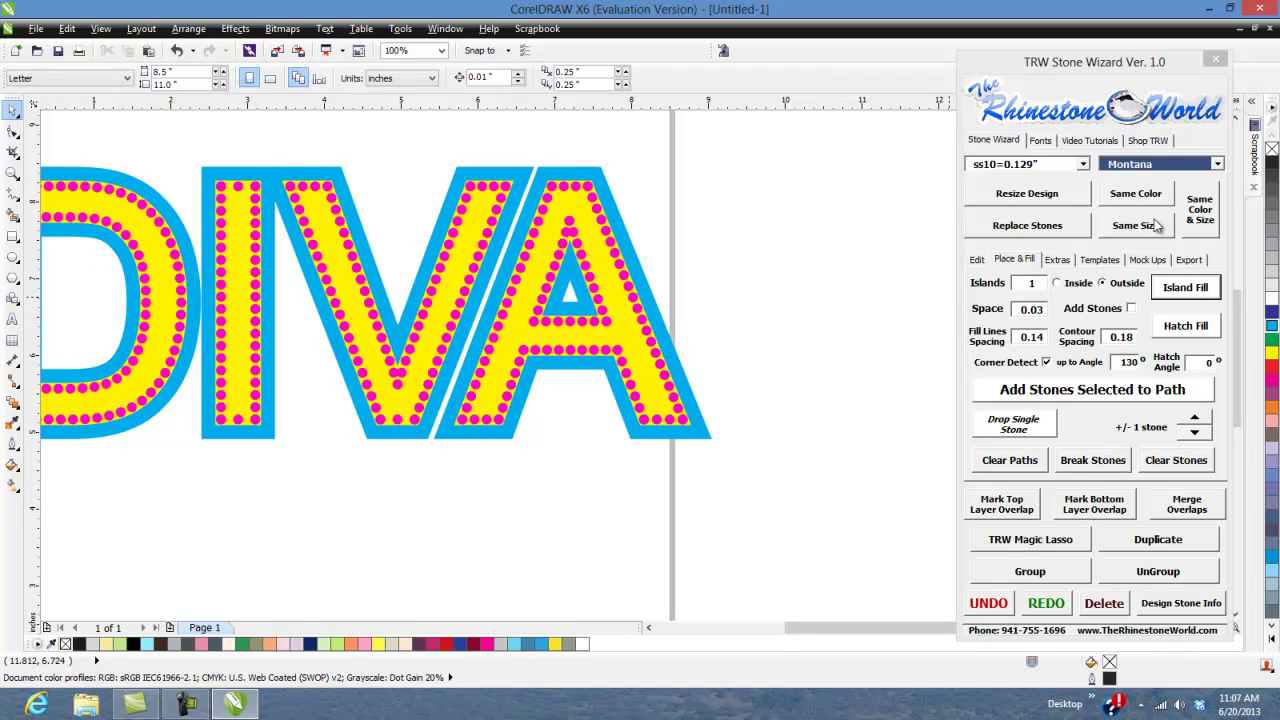
Step: Add ss10 Montana stones with 0.03 space along the whole path of the cyan DIVA contour
left_click(1219, 164)
left_click(676, 348)
left_click(676, 350)
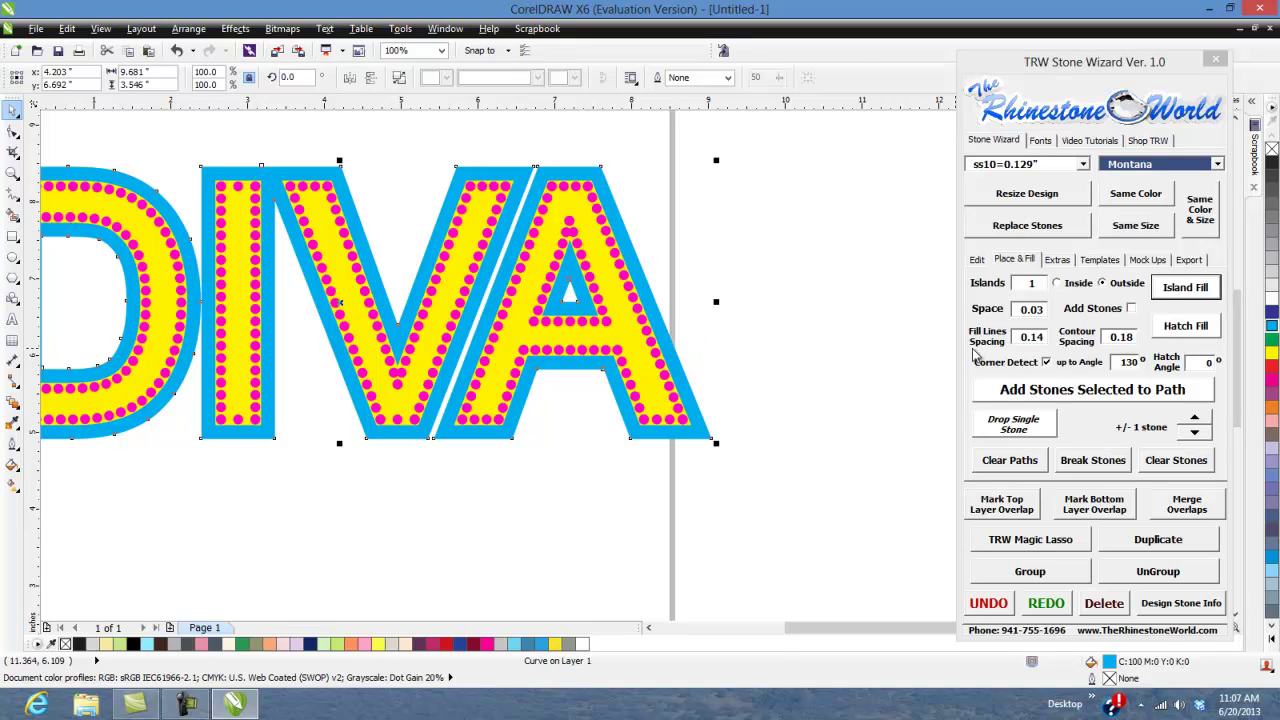
left_click(1176, 290)
left_click(1058, 392)
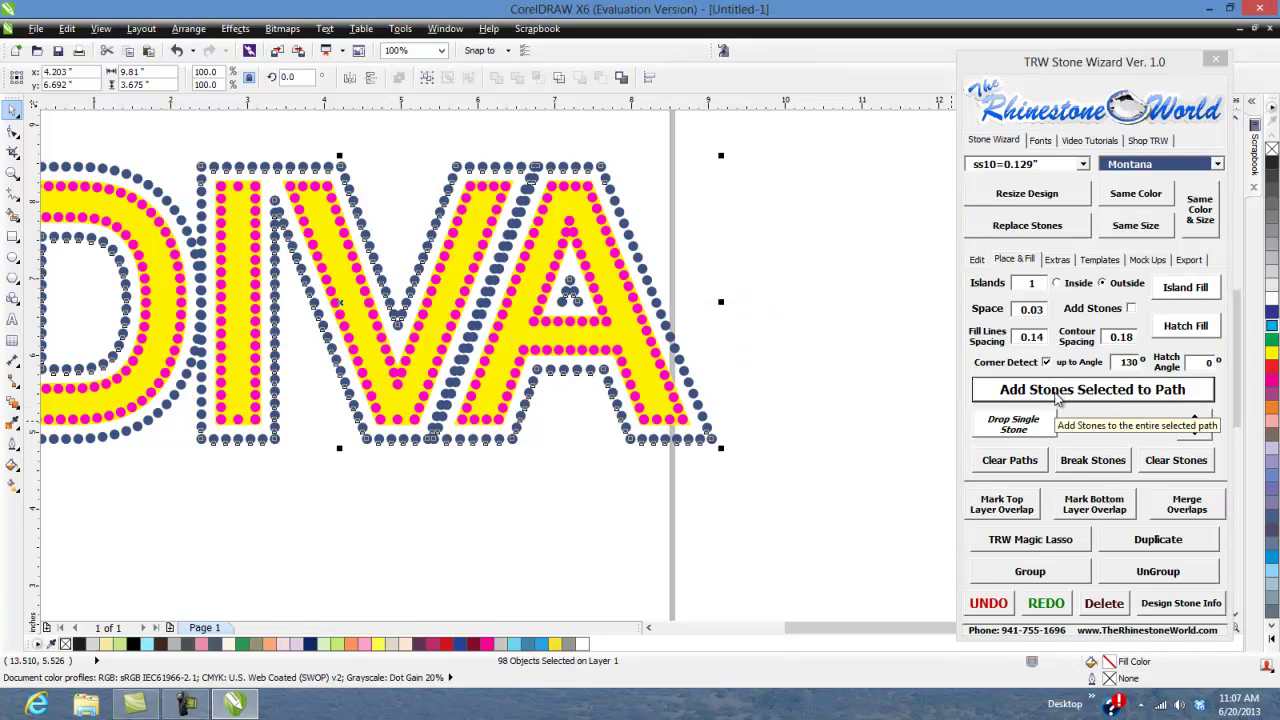
left_click(805, 371)
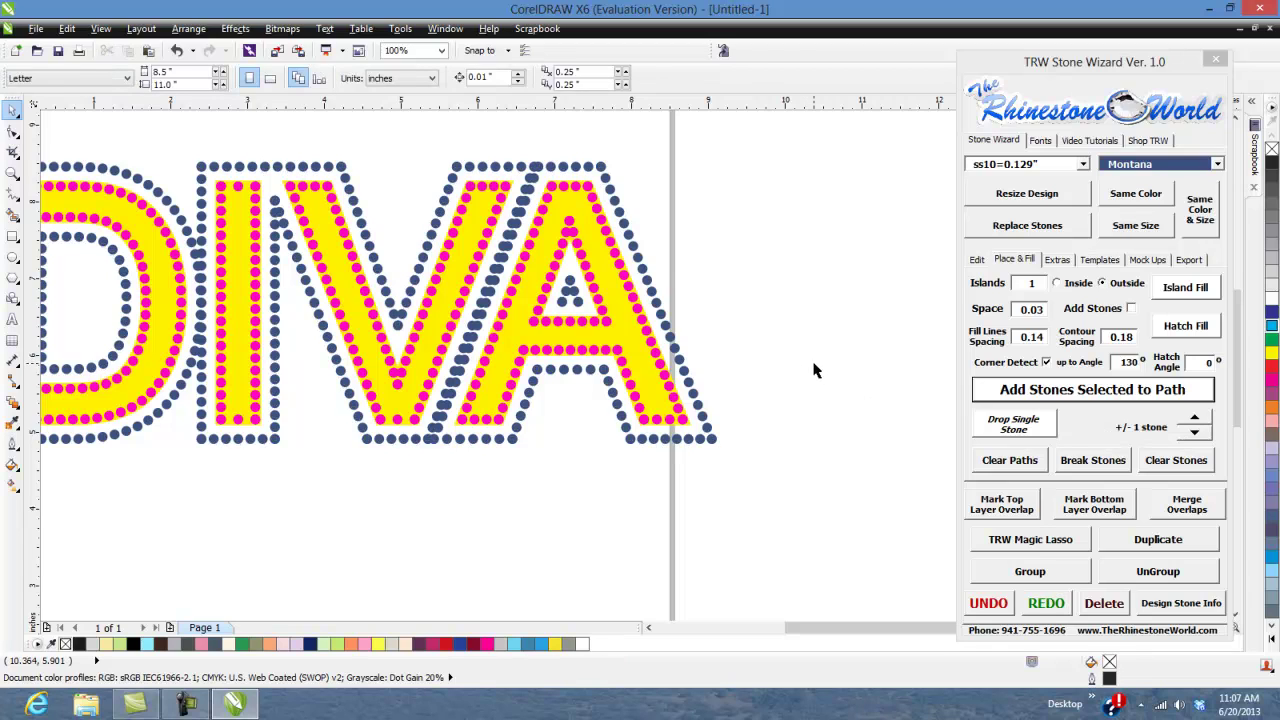
scroll(805, 371, "down", 1)
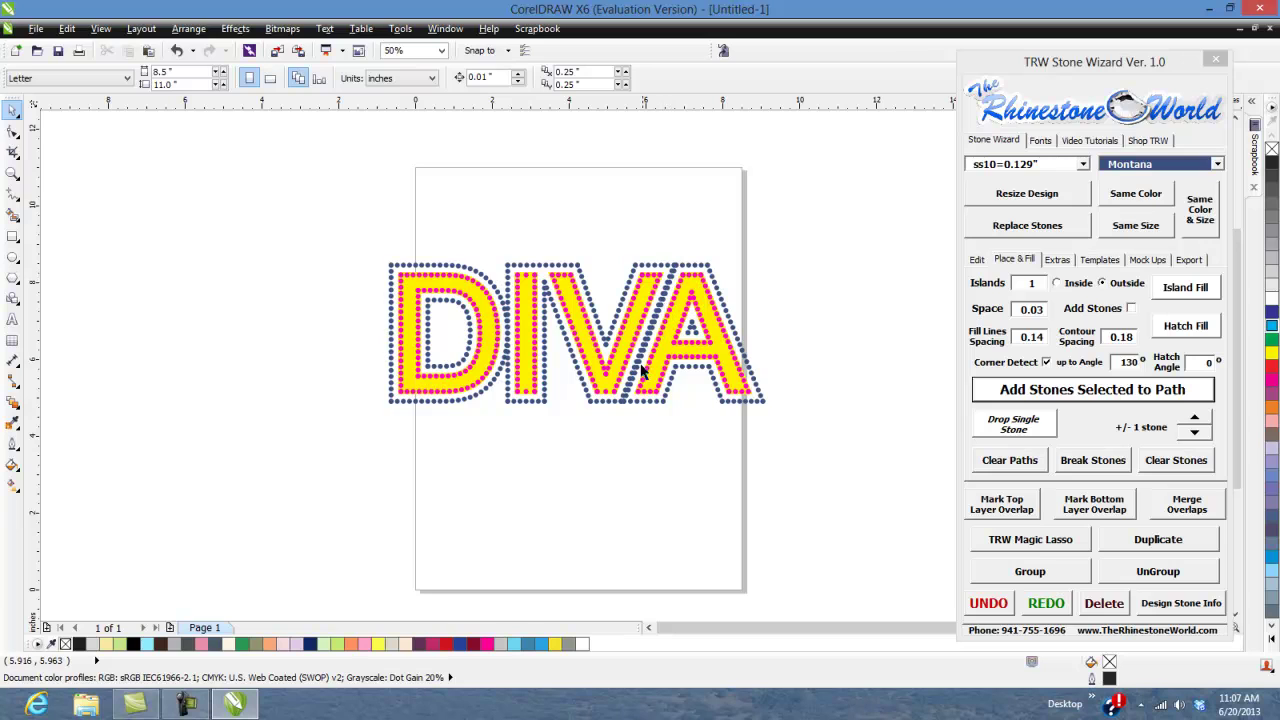
scroll(657, 357, "up", 2)
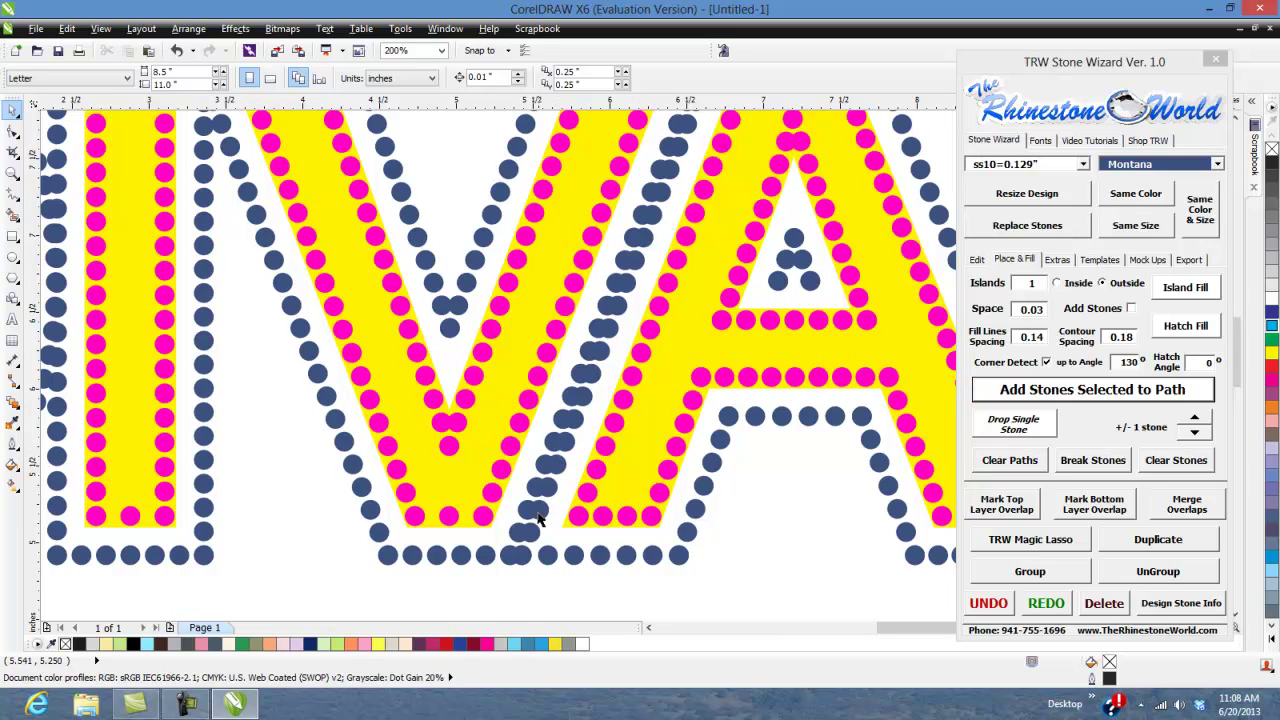
scroll(540, 557, "down", 1)
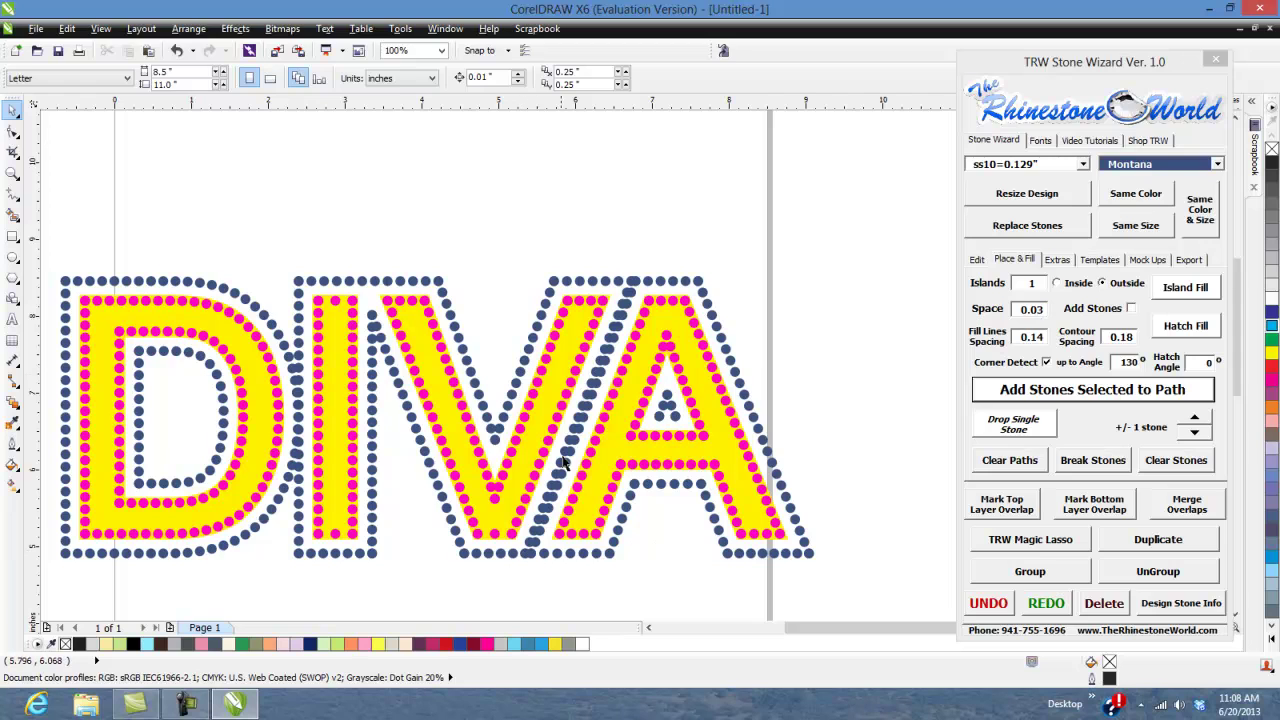
Step: Clear the yellow lettering and contour paths from the whole DIVA design so that only the stones remain
scroll(580, 440, "up", 2)
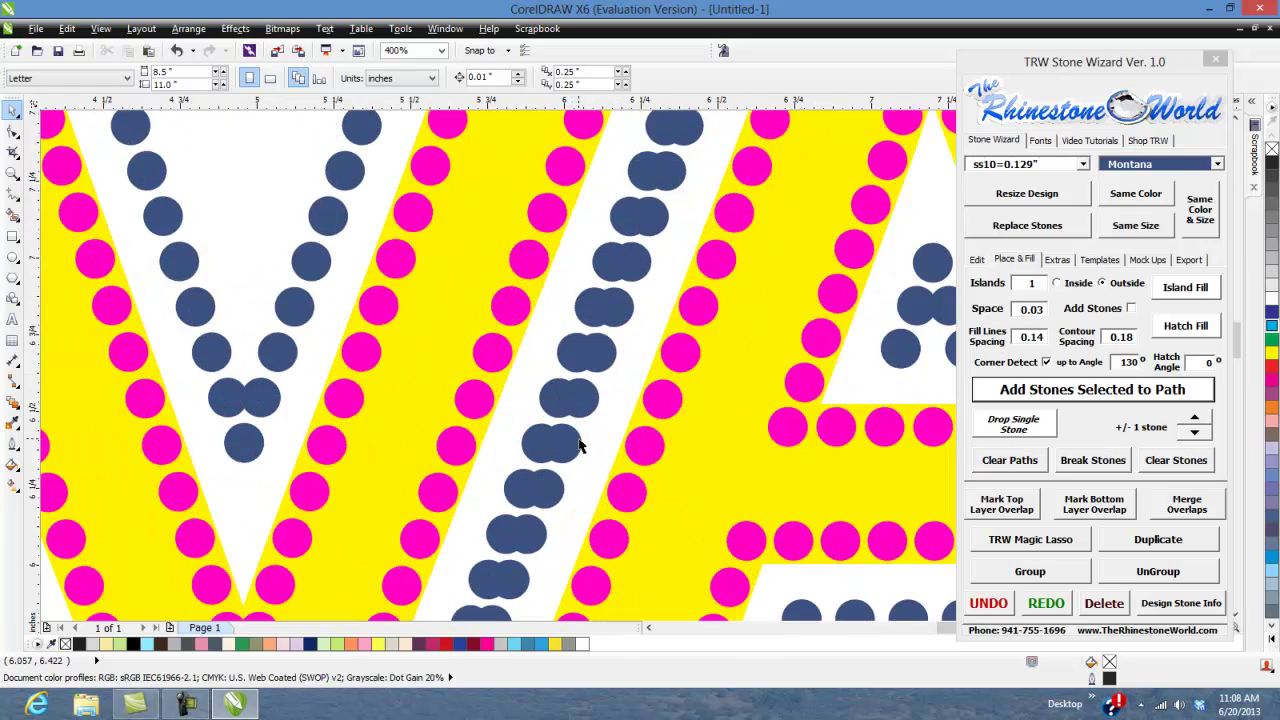
scroll(575, 424, "up", 1)
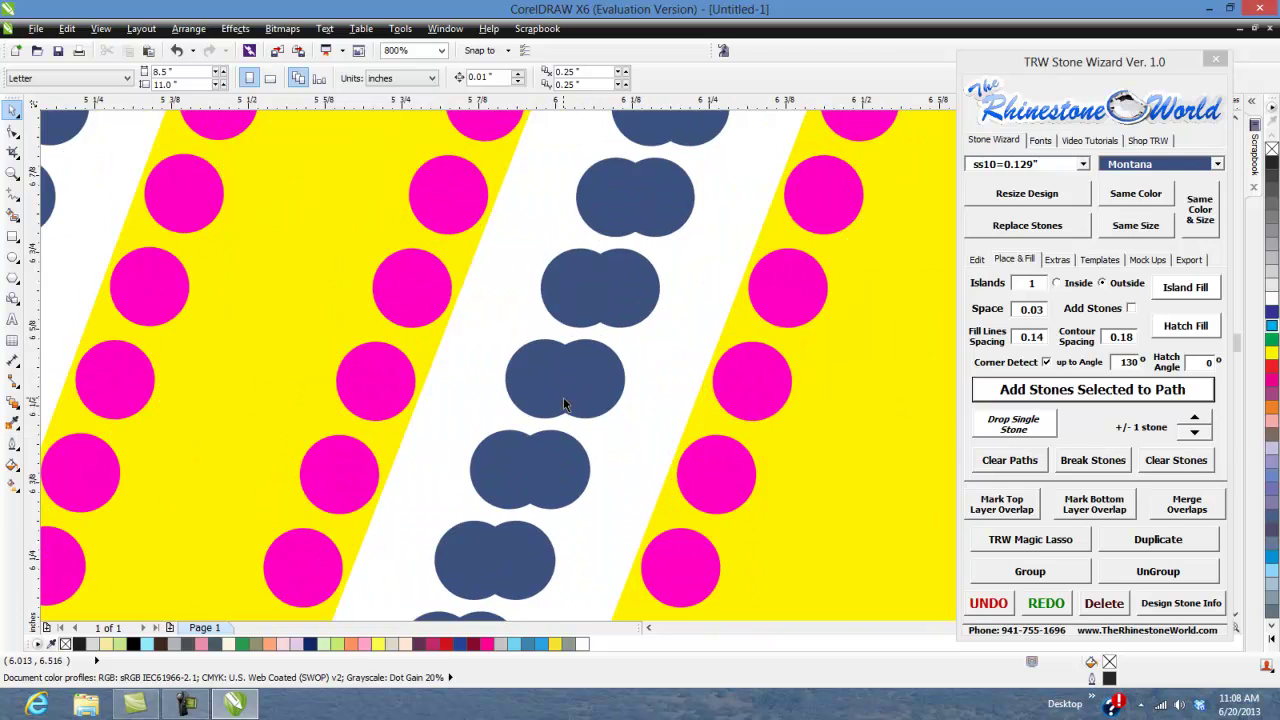
scroll(517, 440, "down", 3)
scroll(505, 450, "down", 1)
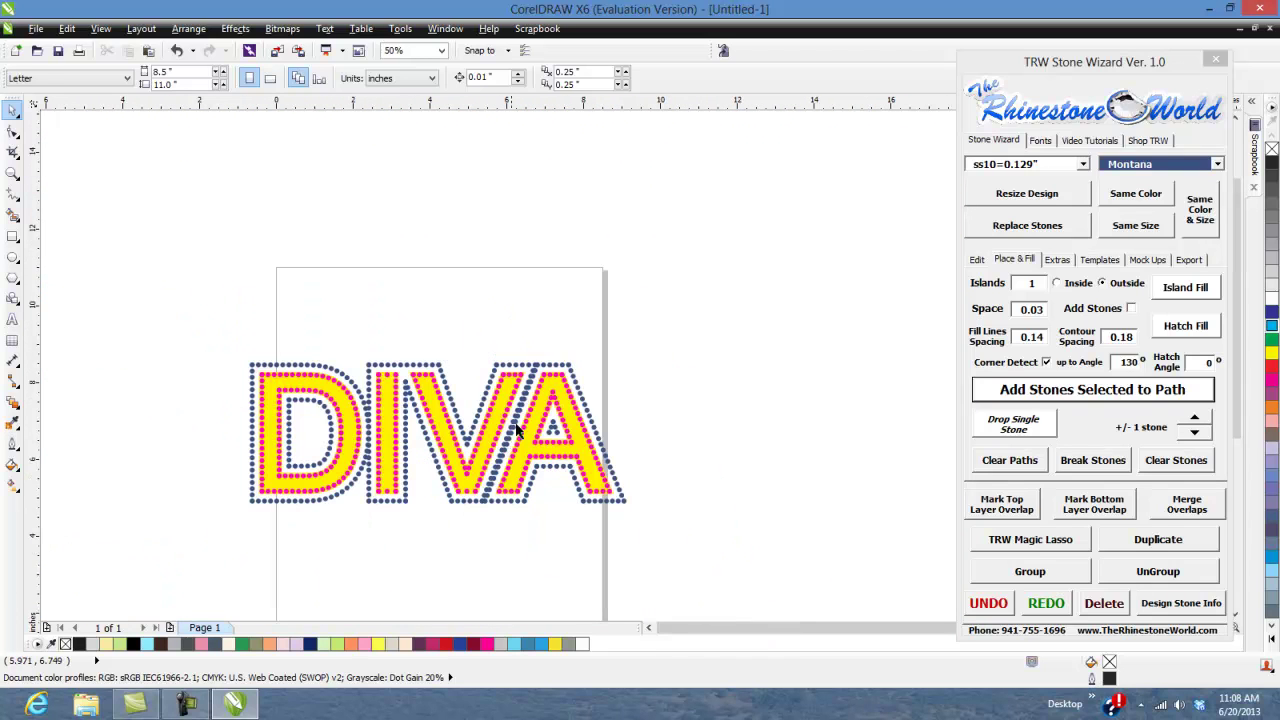
left_click_drag(665, 300, 209, 545)
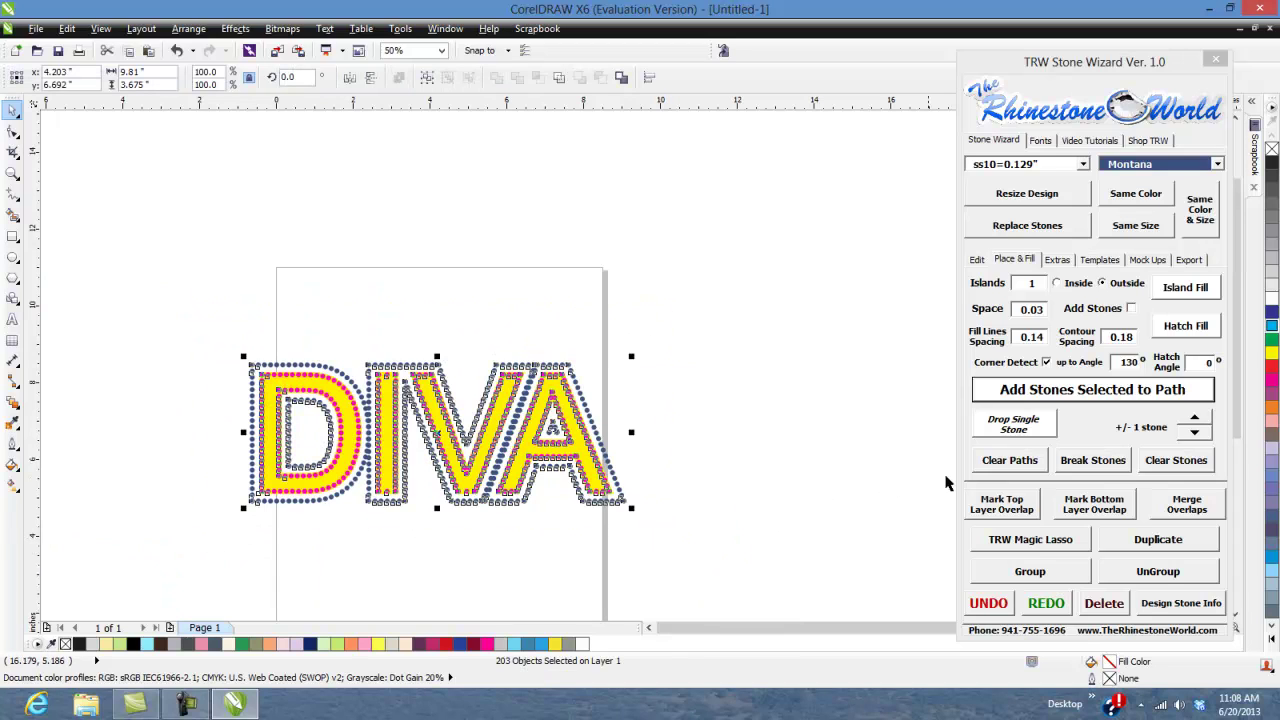
left_click(982, 461)
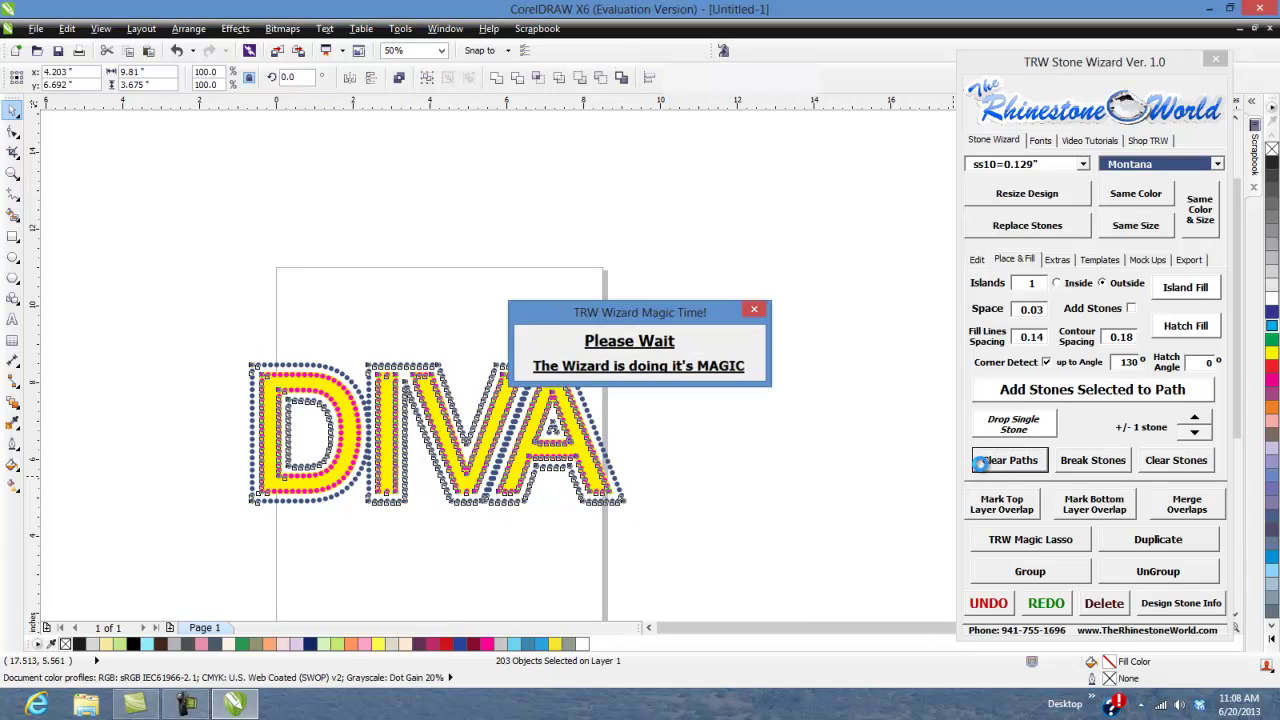
left_click(745, 508)
Step: Merge the overlapping stones across the whole DIVA design
left_click_drag(710, 335, 185, 553)
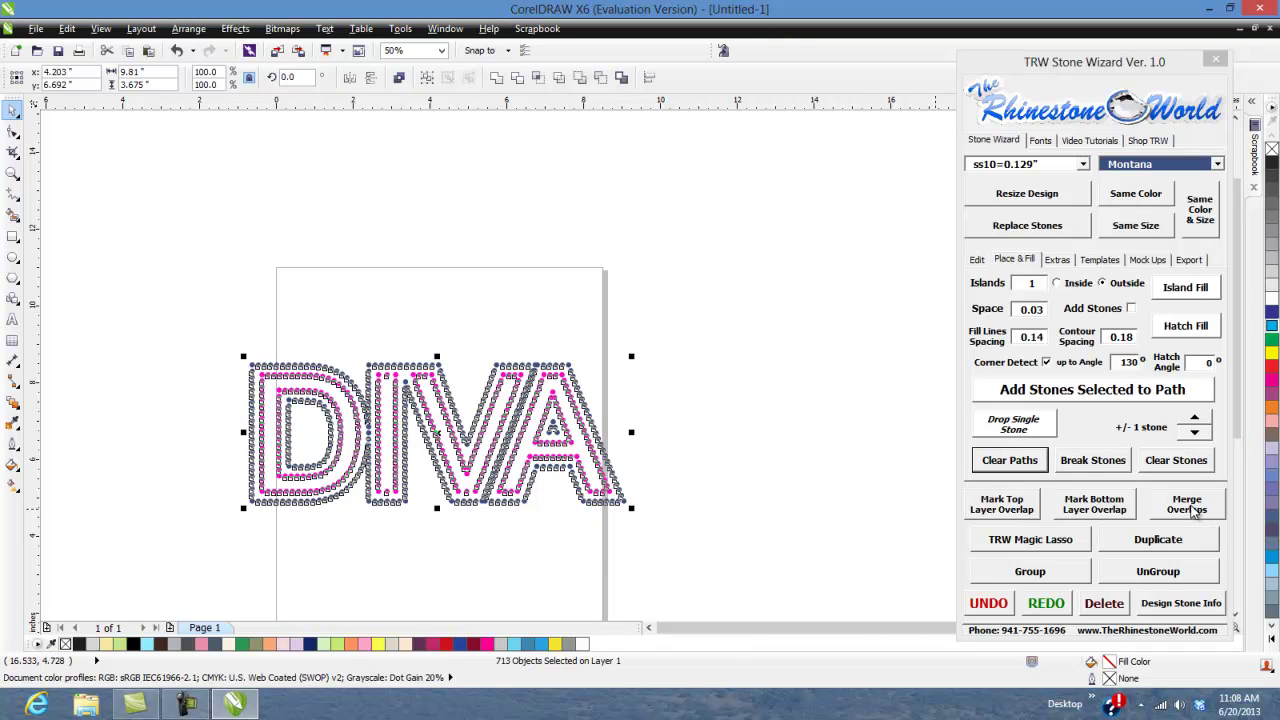
scroll(520, 452, "up", 2)
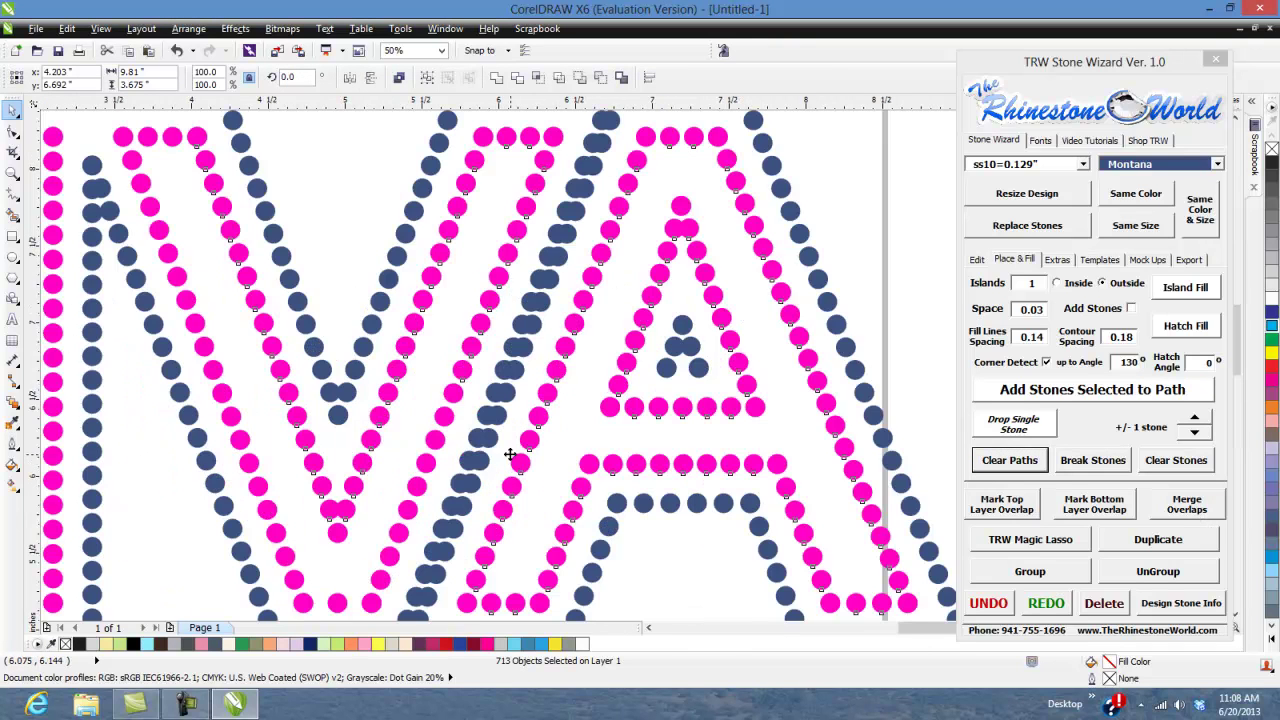
left_click(1198, 511)
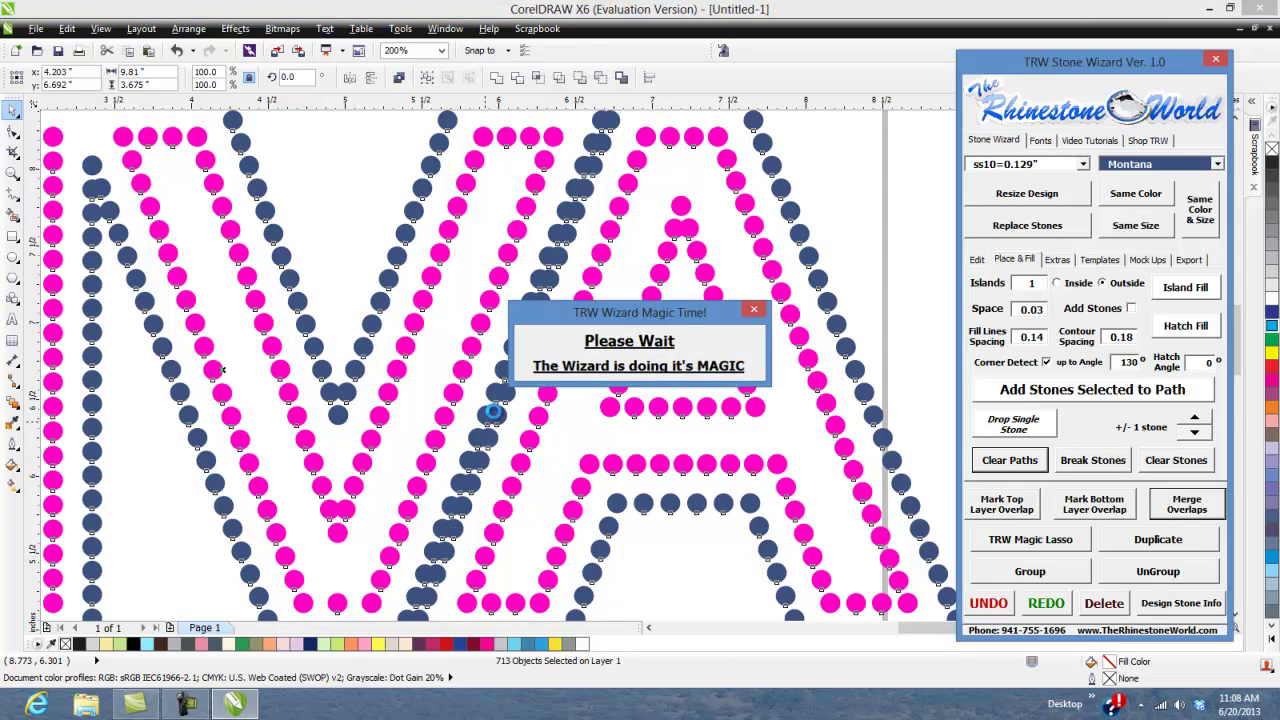
scroll(492, 462, "down", 2)
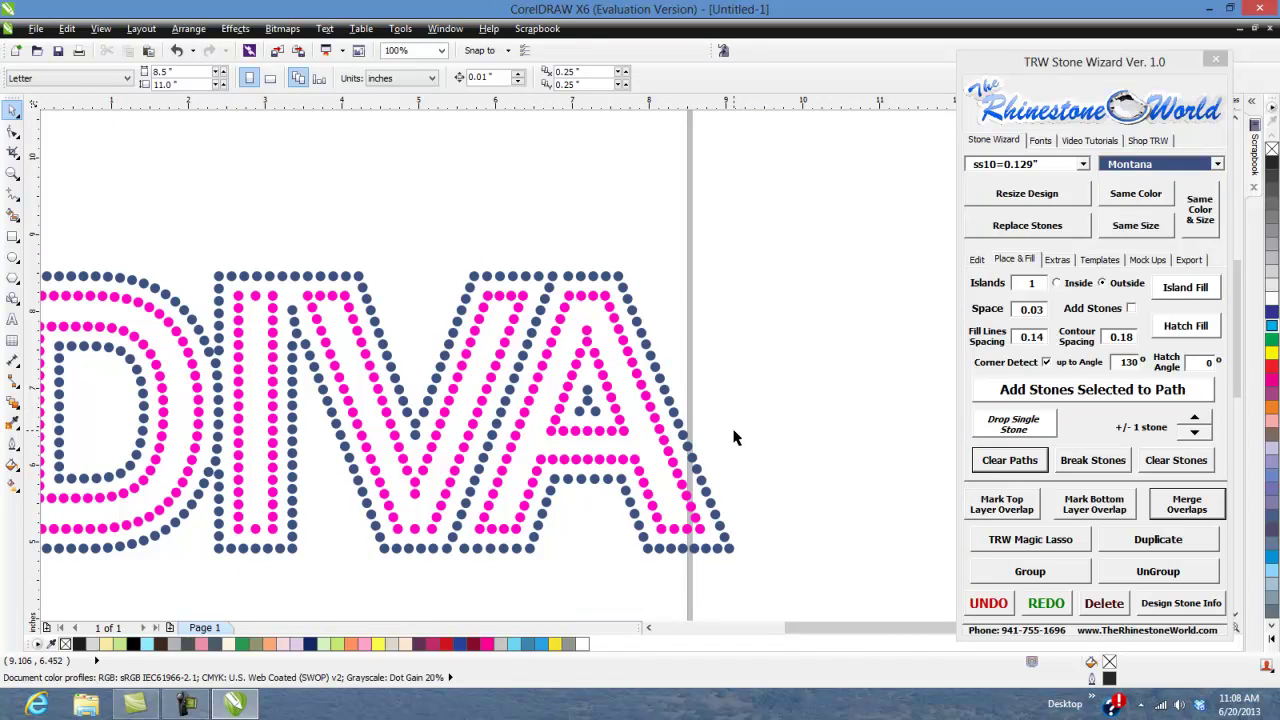
scroll(733, 437, "down", 1)
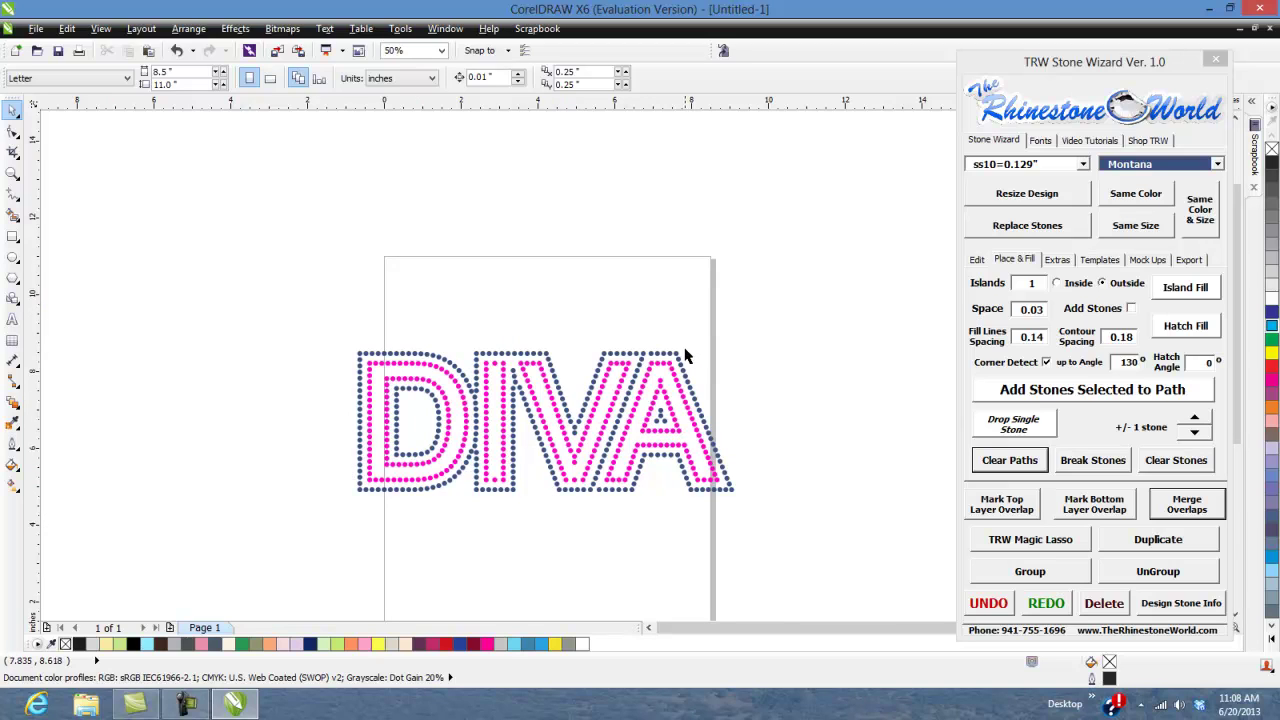
Step: Distribute the spacing evenly between the Montana stones along the shared top edge of the V and A
scroll(650, 360, "up", 2)
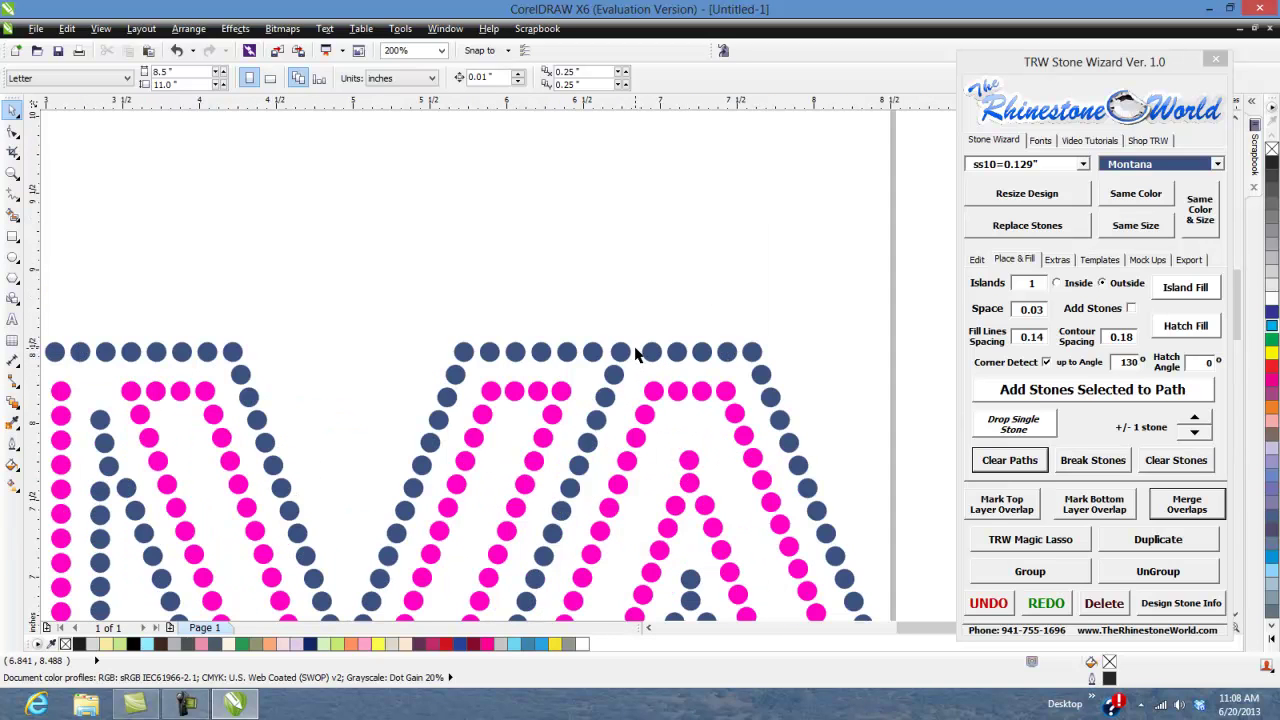
left_click_drag(772, 326, 640, 325)
left_click_drag(765, 318, 440, 376)
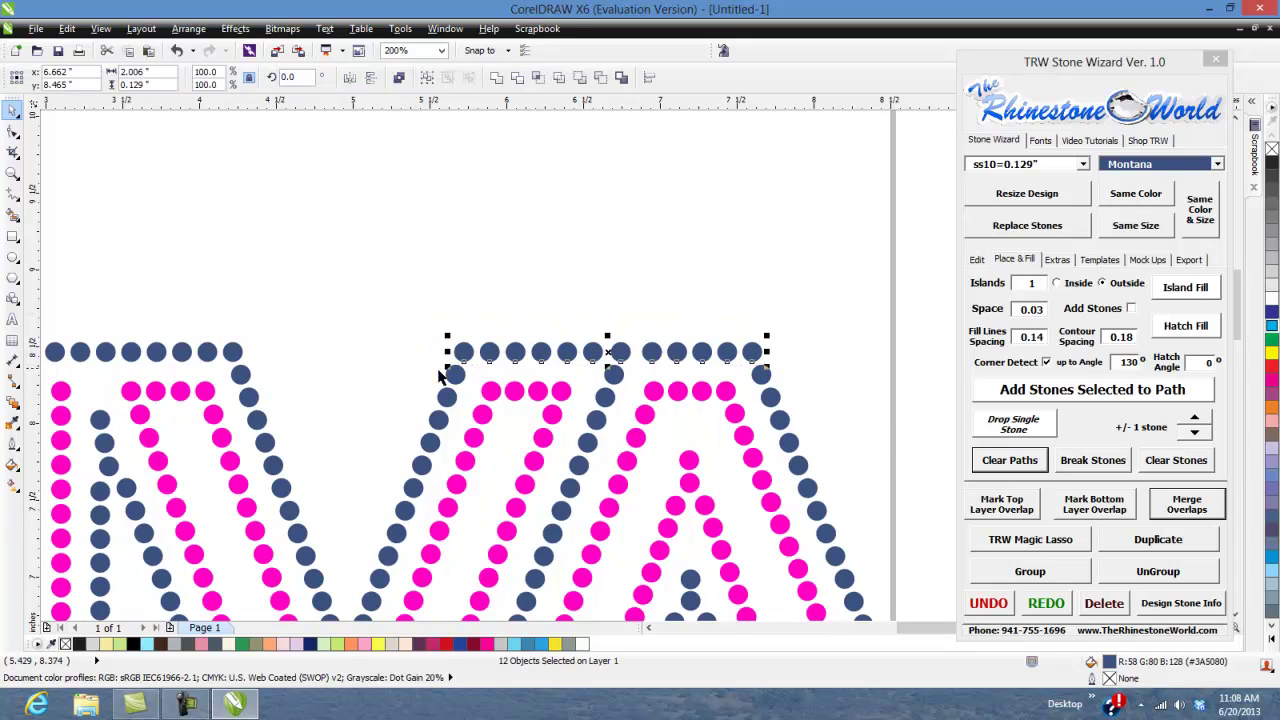
left_click(977, 259)
left_click(1130, 398)
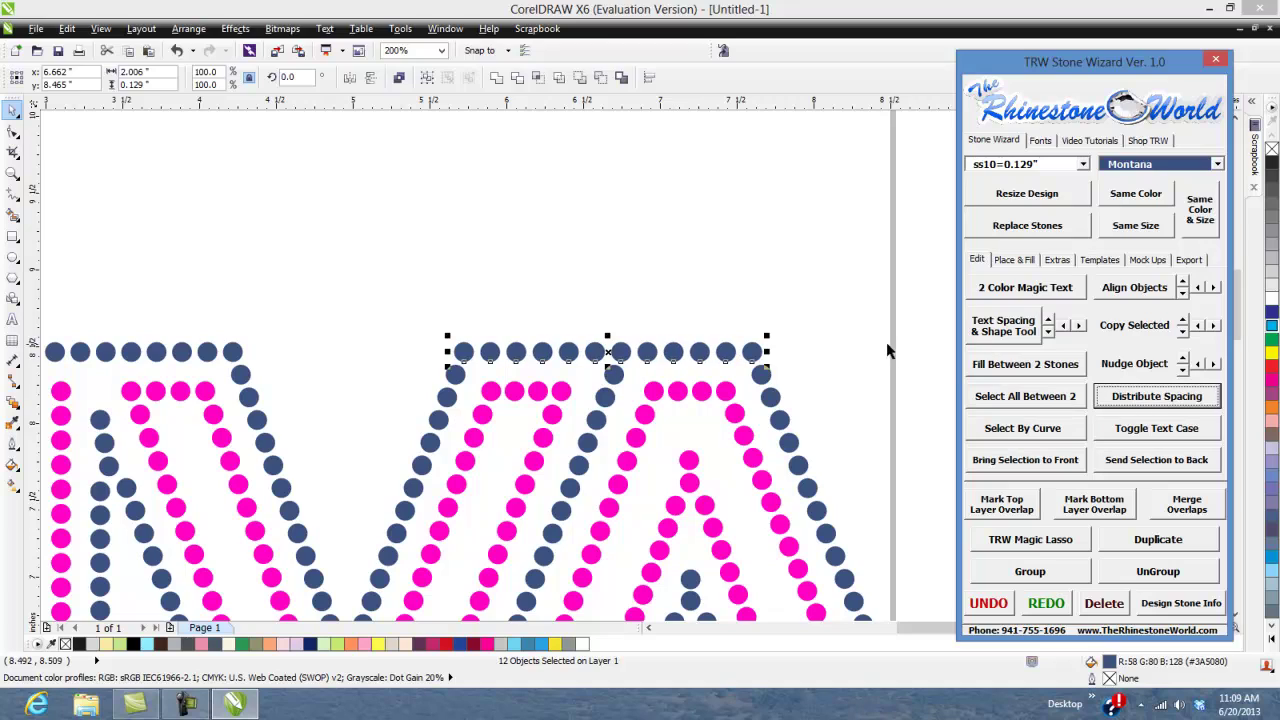
left_click(681, 378)
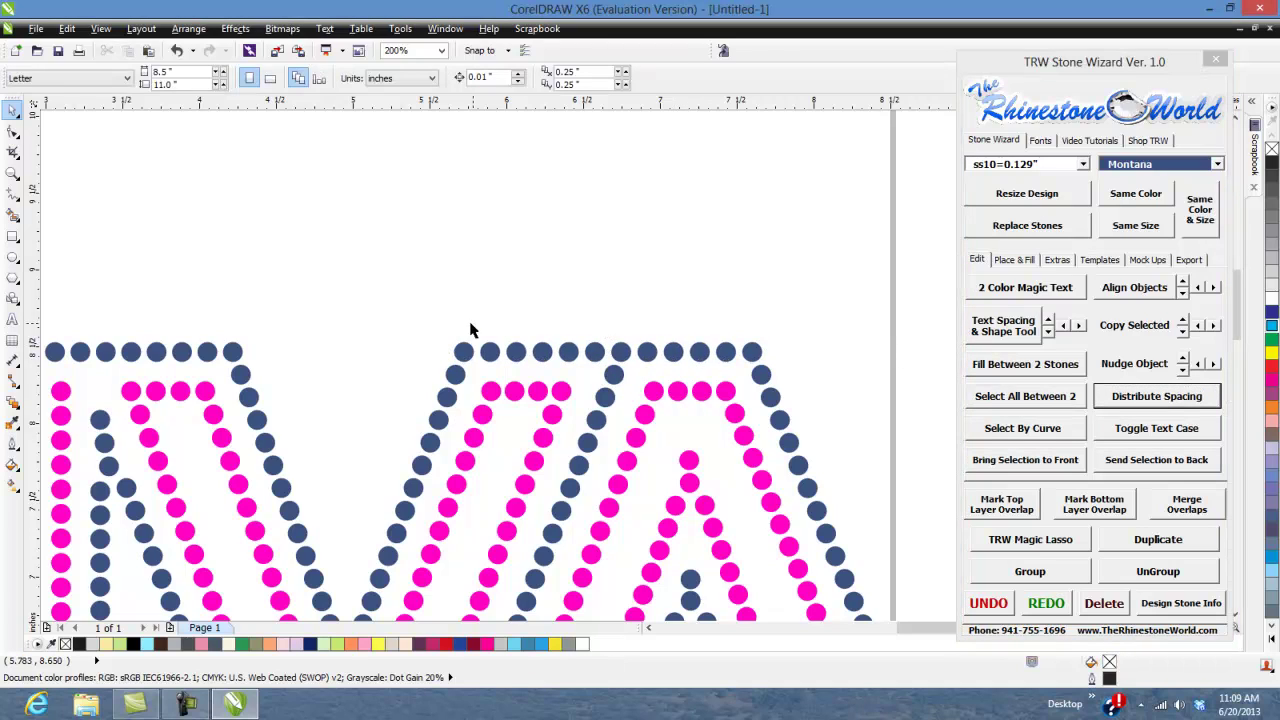
Step: Replace the inner Montana stones along the shared top edge of V and A with a fill between the two end stones
left_click_drag(470, 330, 742, 366)
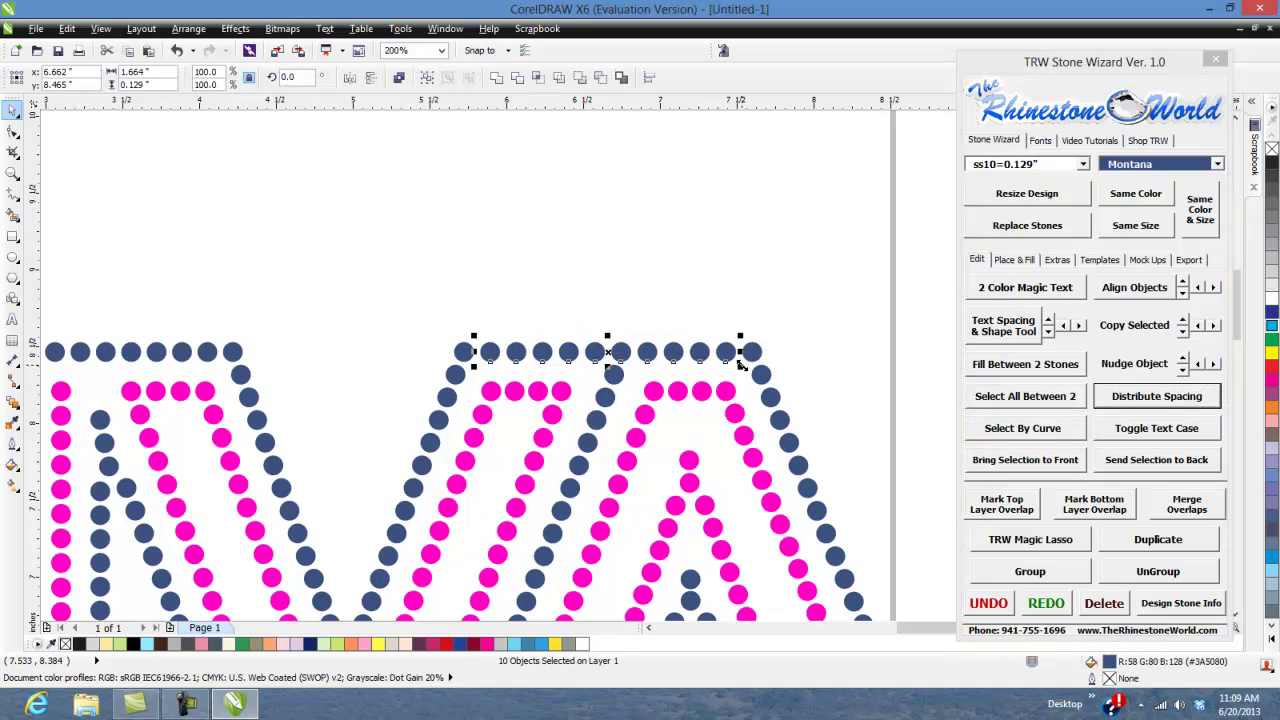
key("Delete")
left_click(753, 354)
left_click(463, 353, "shift")
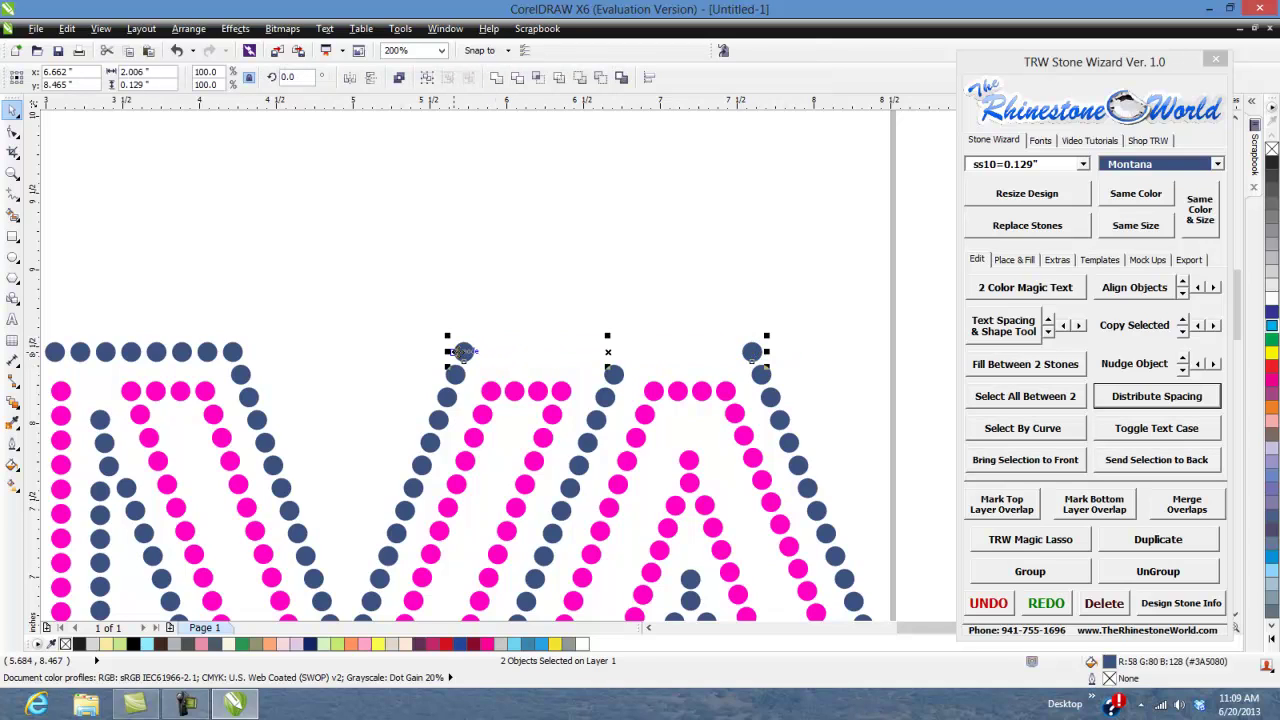
left_click(998, 366)
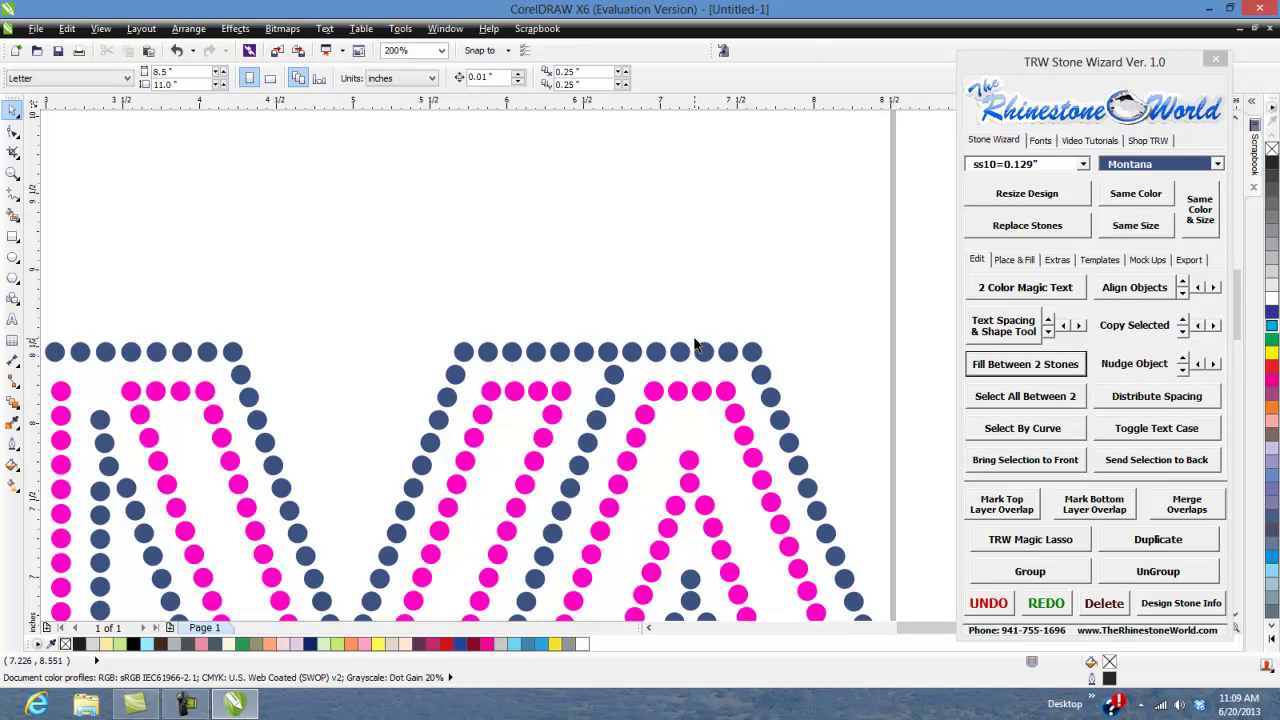
Step: Replace the inner Montana stones along the shared bottom edge of V and A with a fill between the two end stones
scroll(697, 345, "down", 3)
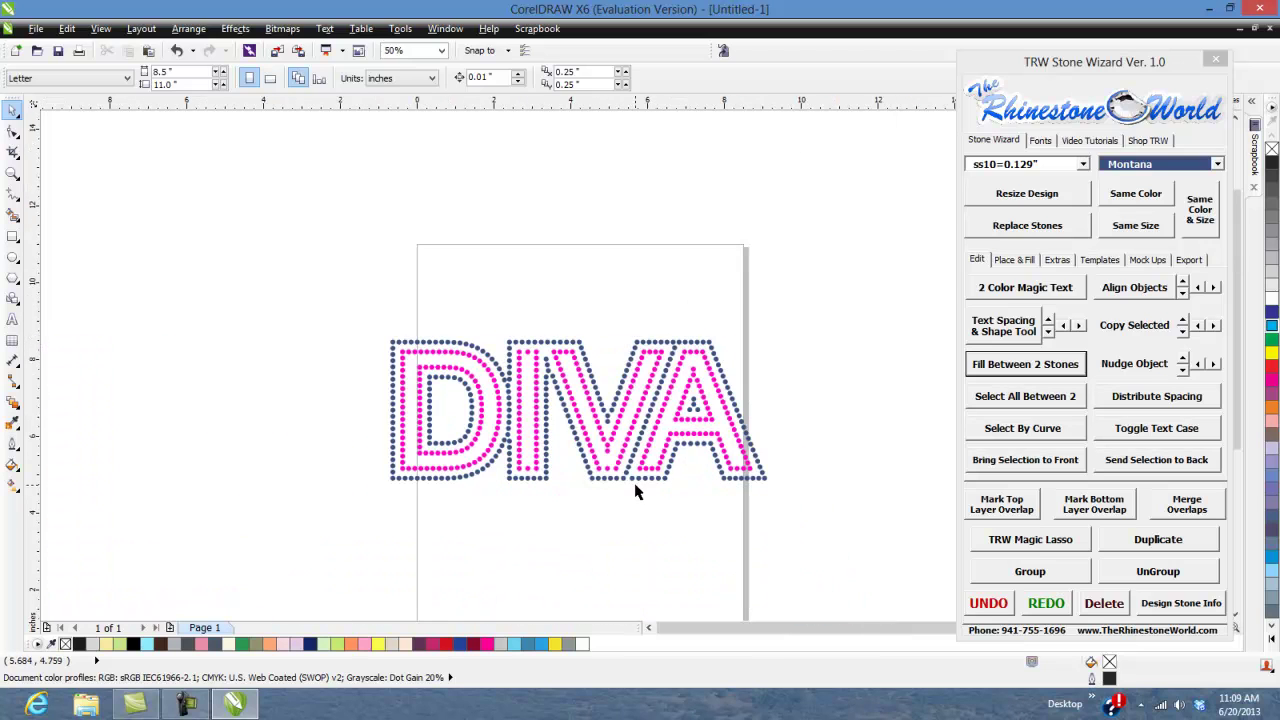
scroll(636, 490, "up", 3)
left_click_drag(740, 478, 465, 440)
left_click(459, 457)
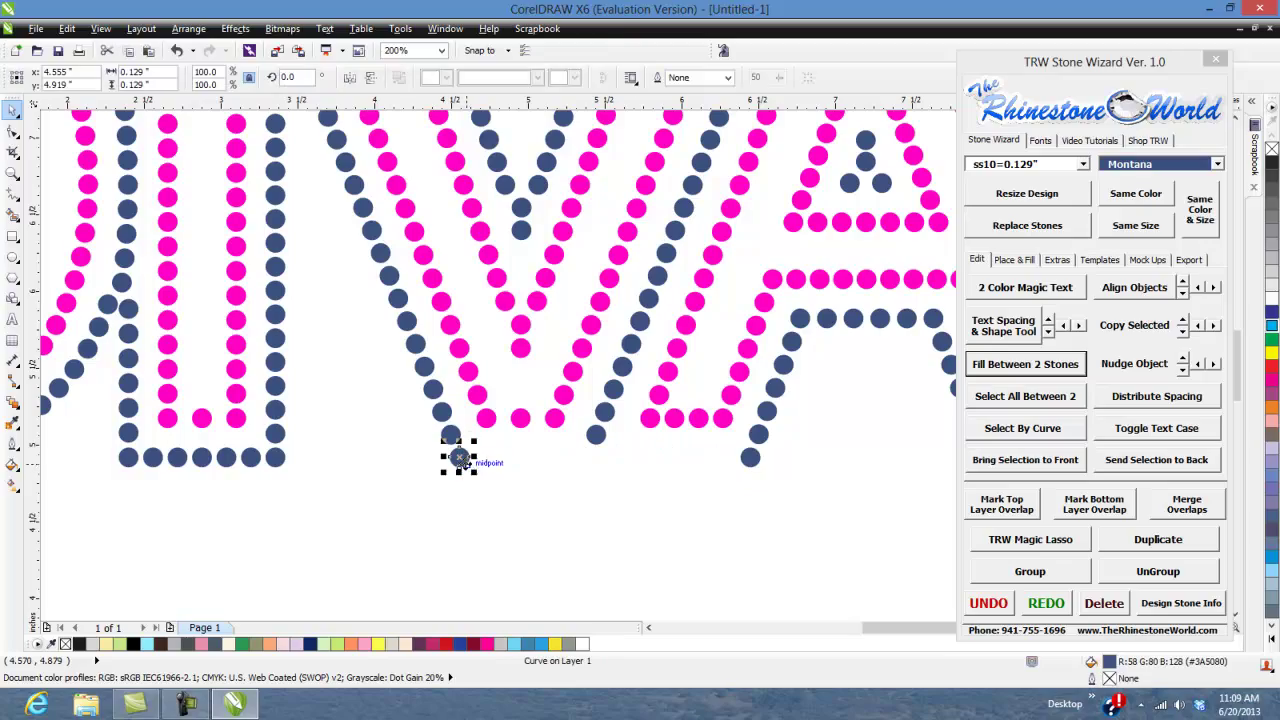
left_click(748, 457, "shift")
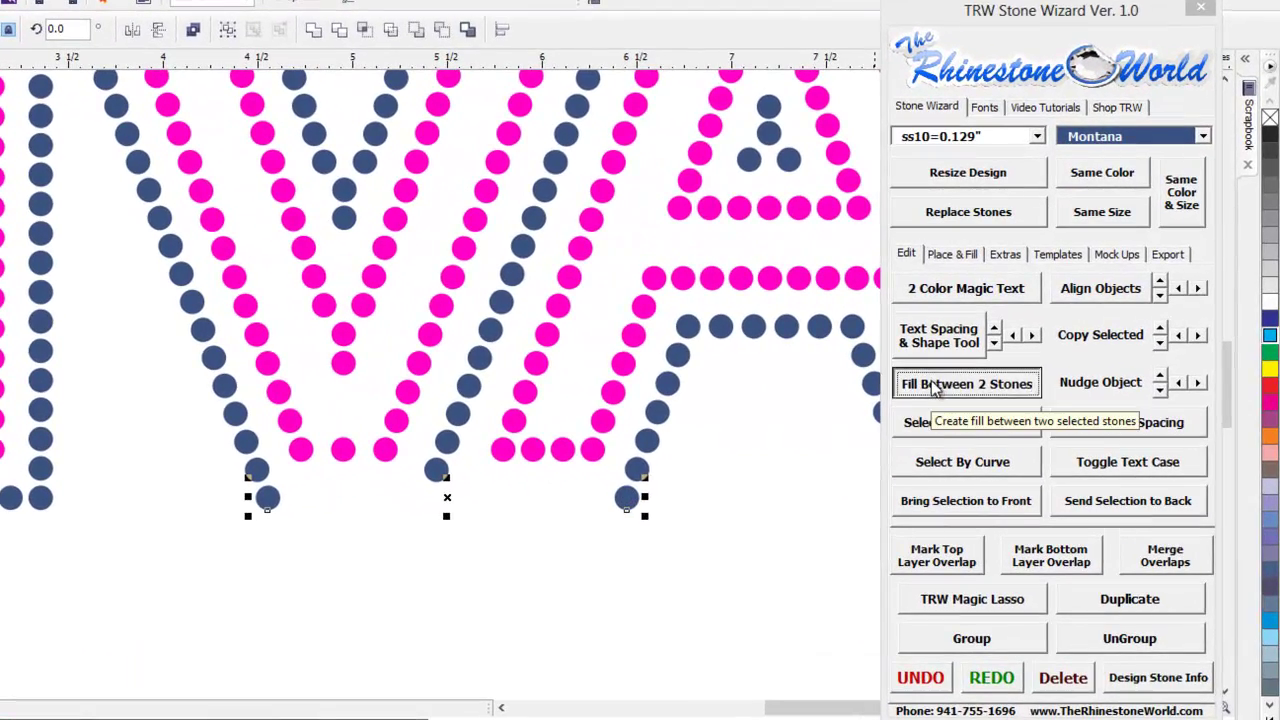
left_click(991, 374)
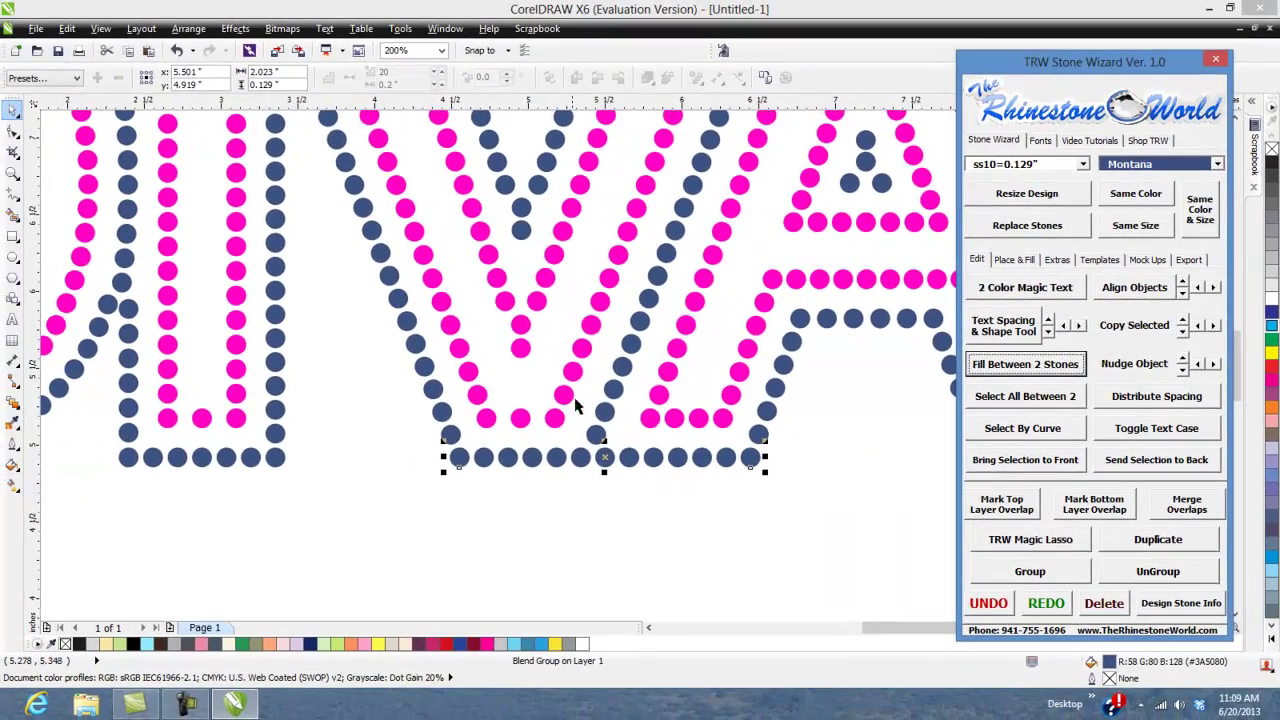
left_click(820, 434)
Step: Delete the middle pink stone at the top of the I, and fill between its two top corner stones
scroll(780, 432, "down", 3)
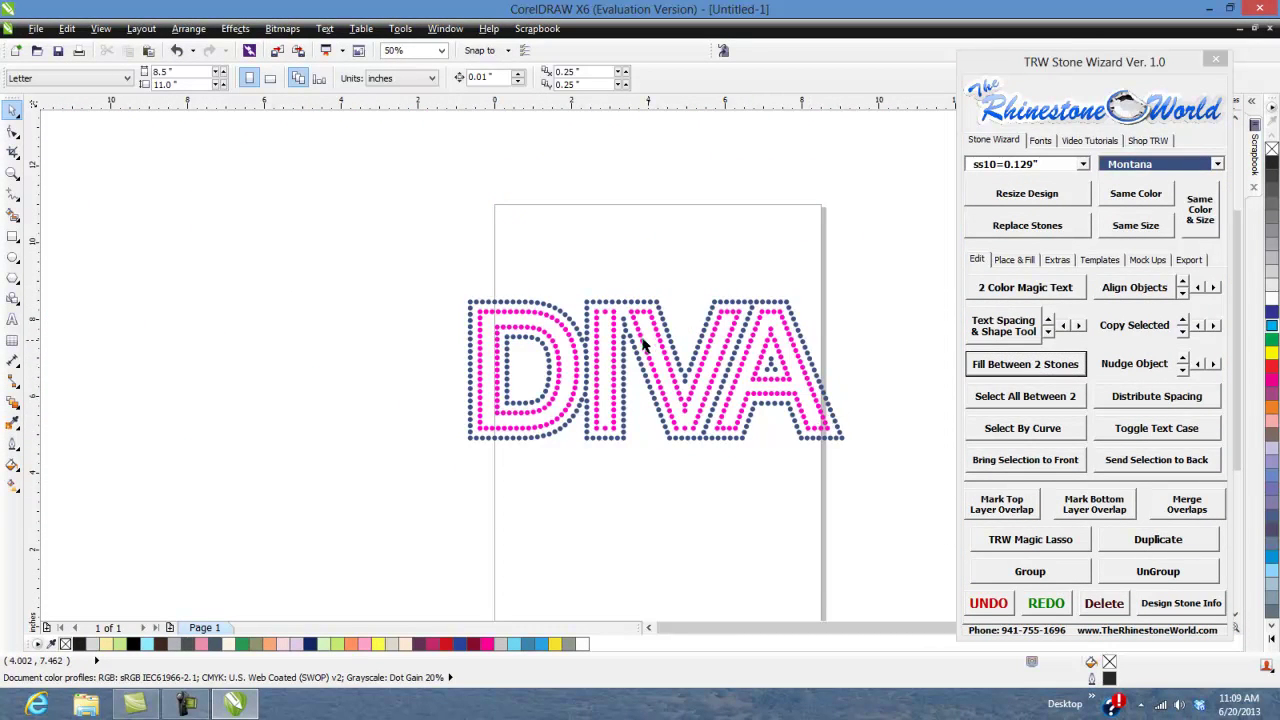
scroll(594, 317, "up", 3)
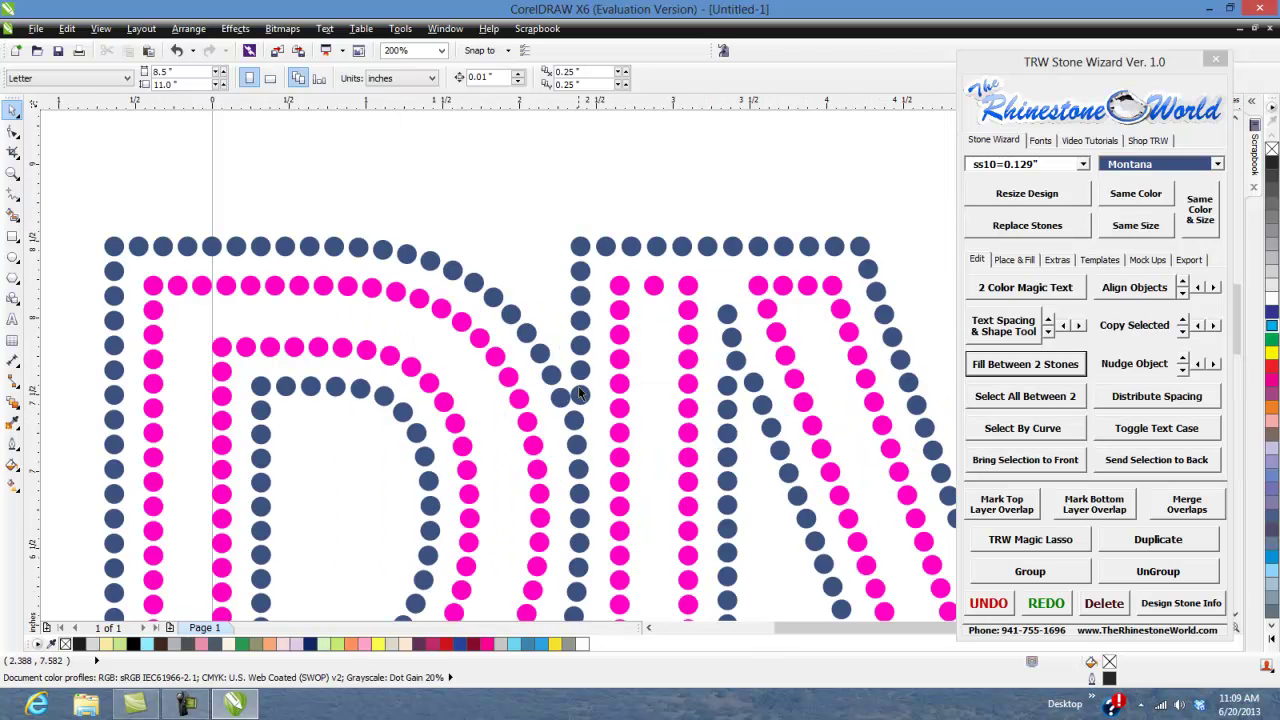
scroll(656, 280, "up", 2)
left_click(654, 310)
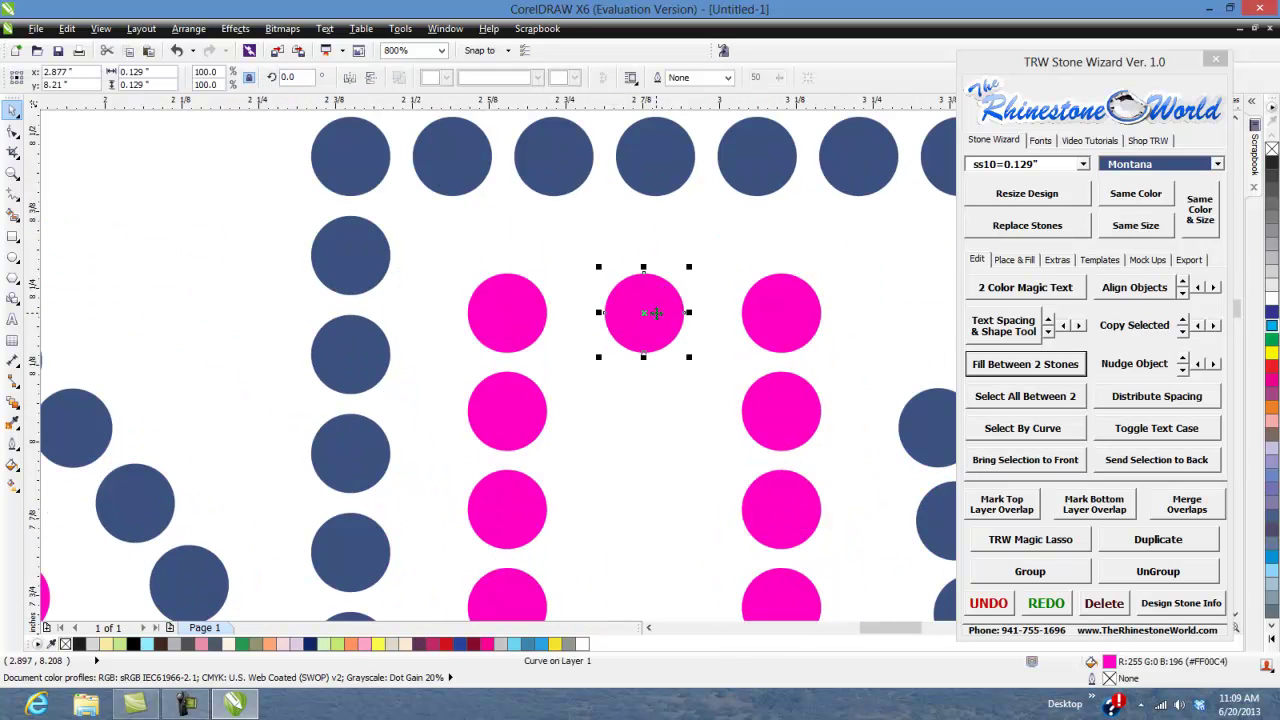
key("Delete")
left_click_drag(845, 258, 420, 402)
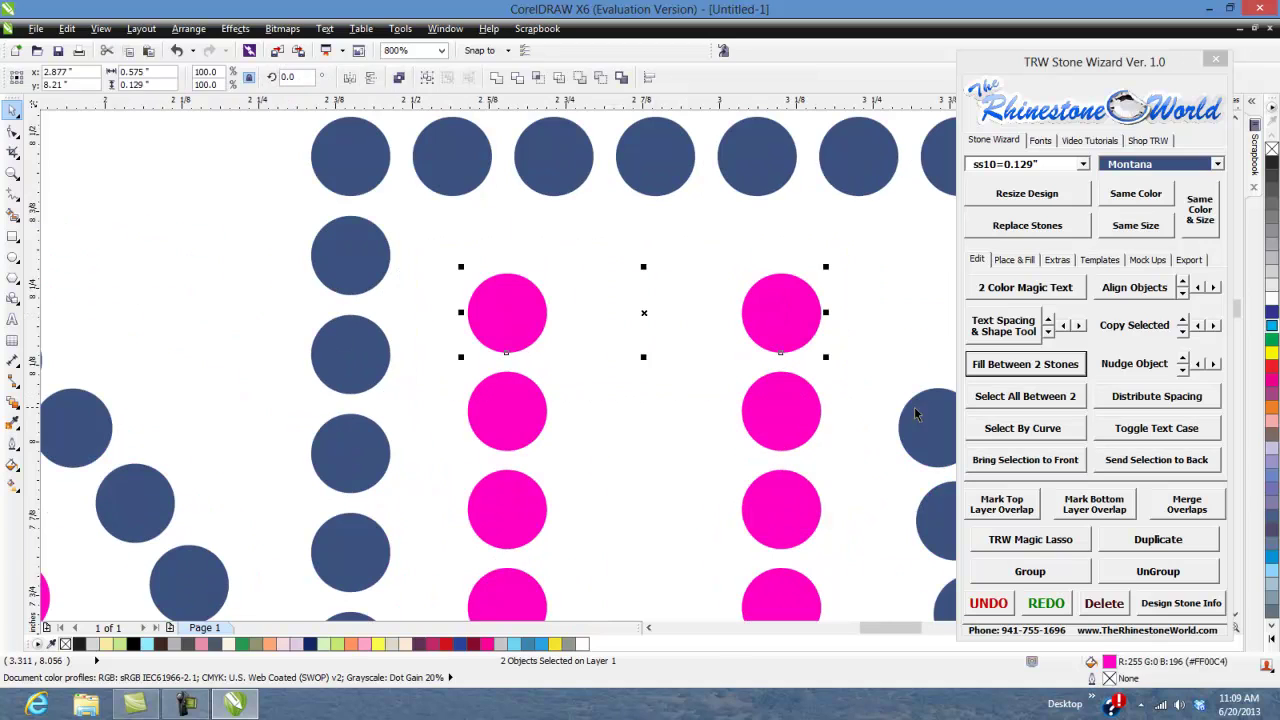
left_click(1012, 366)
left_click(700, 440)
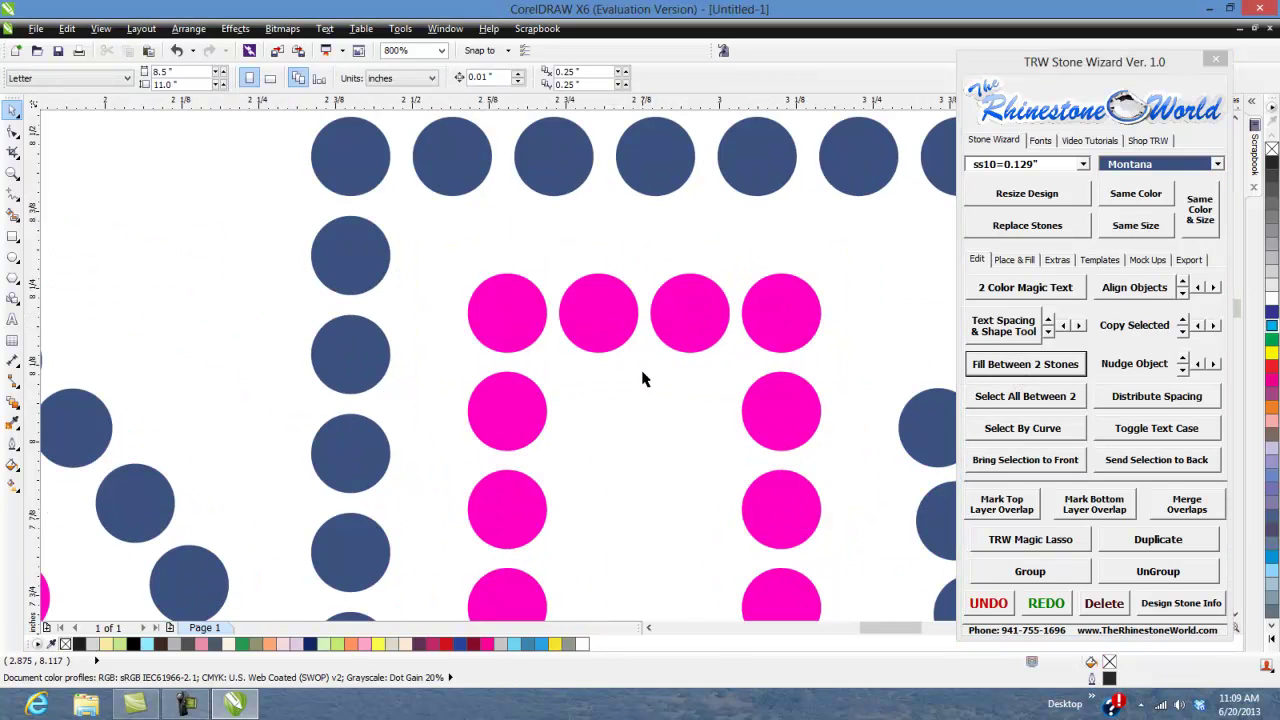
Step: Delete the middle pink stone at the bottom of the I, and fill between its two bottom corner stones
scroll(643, 378, "down", 3)
scroll(643, 378, "down", 1)
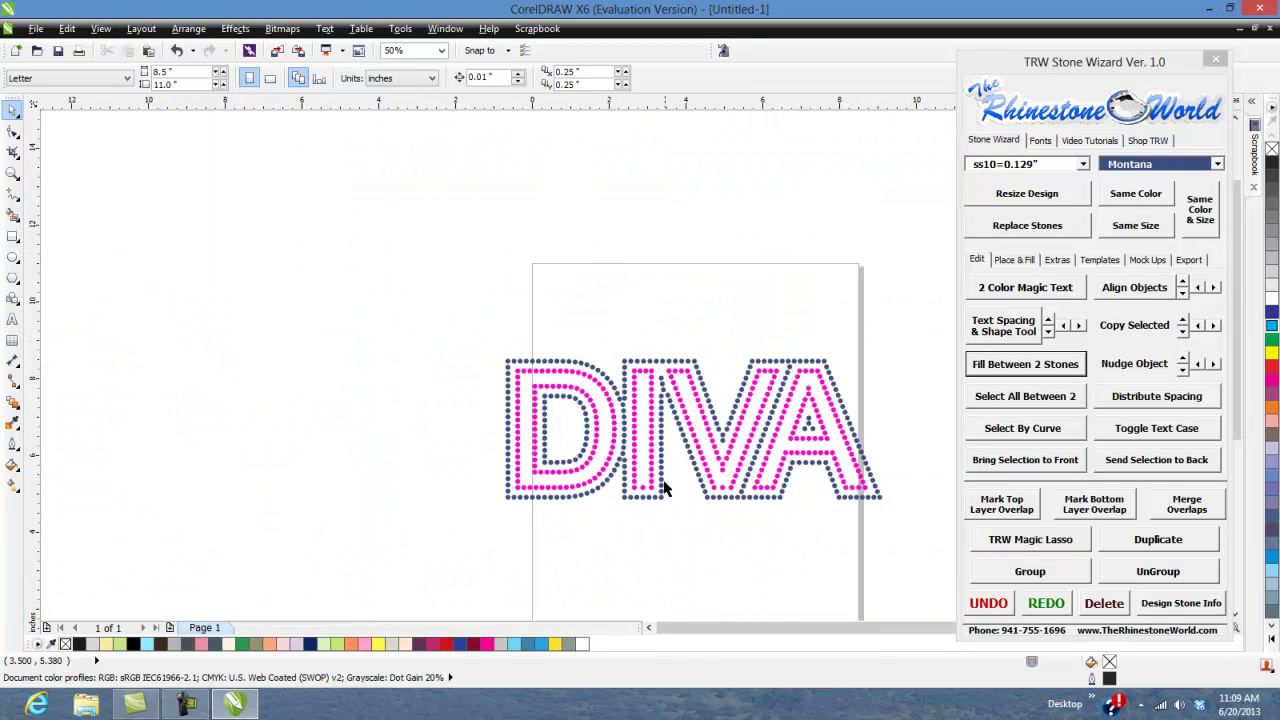
scroll(665, 488, "up", 2)
scroll(612, 515, "up", 1)
left_click(565, 478)
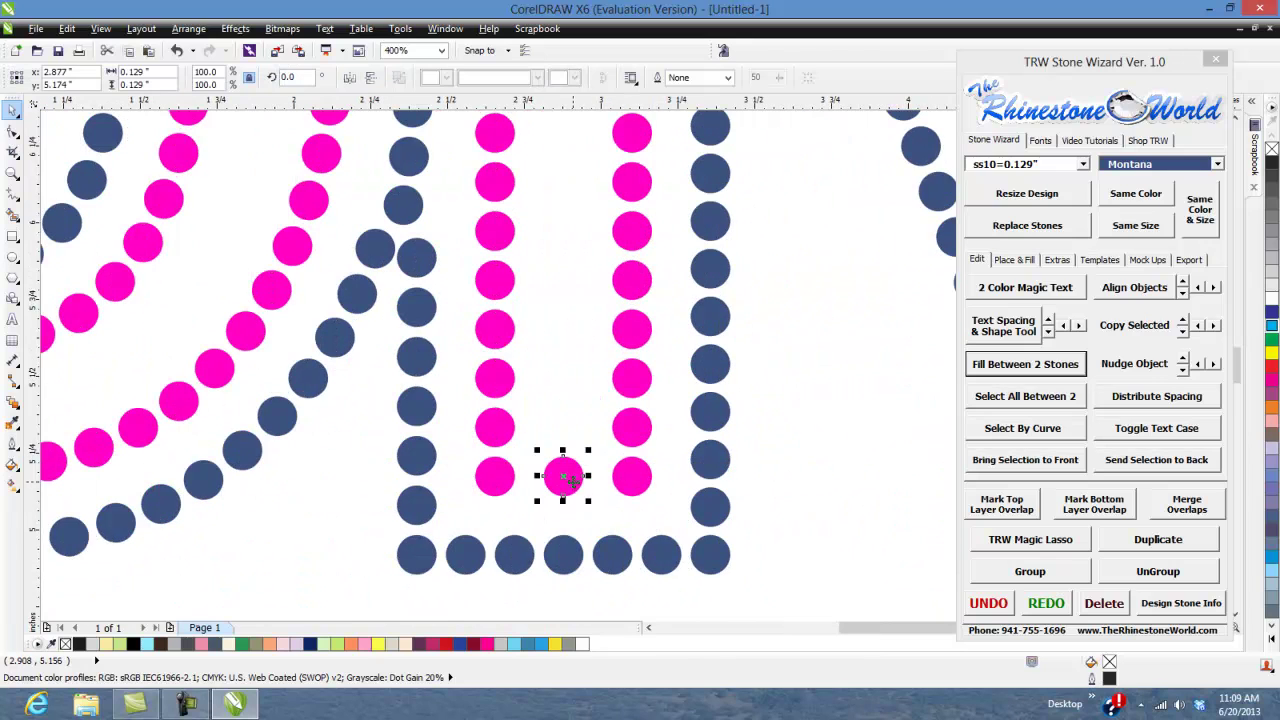
key("Delete")
left_click_drag(666, 523, 425, 450)
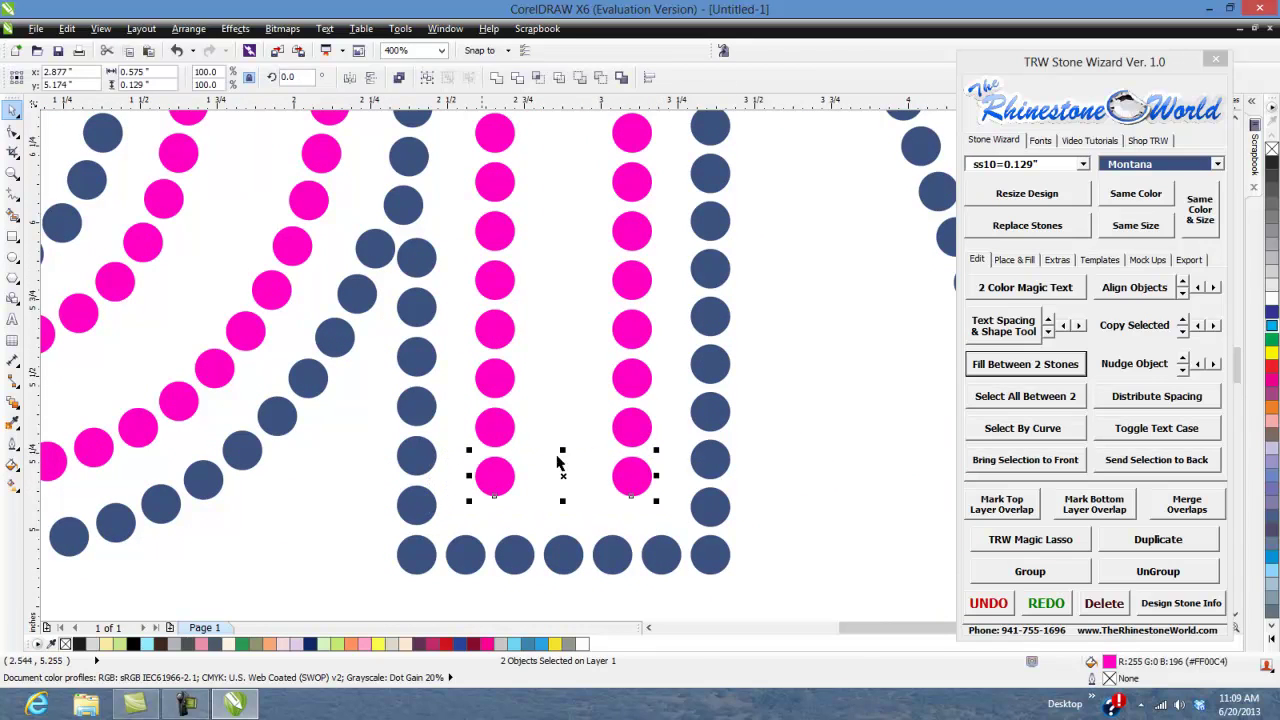
left_click(982, 363)
Step: Delete the middle pink stone at the bottom of the V, and fill between its two bottom corner stones
scroll(697, 450, "down", 2)
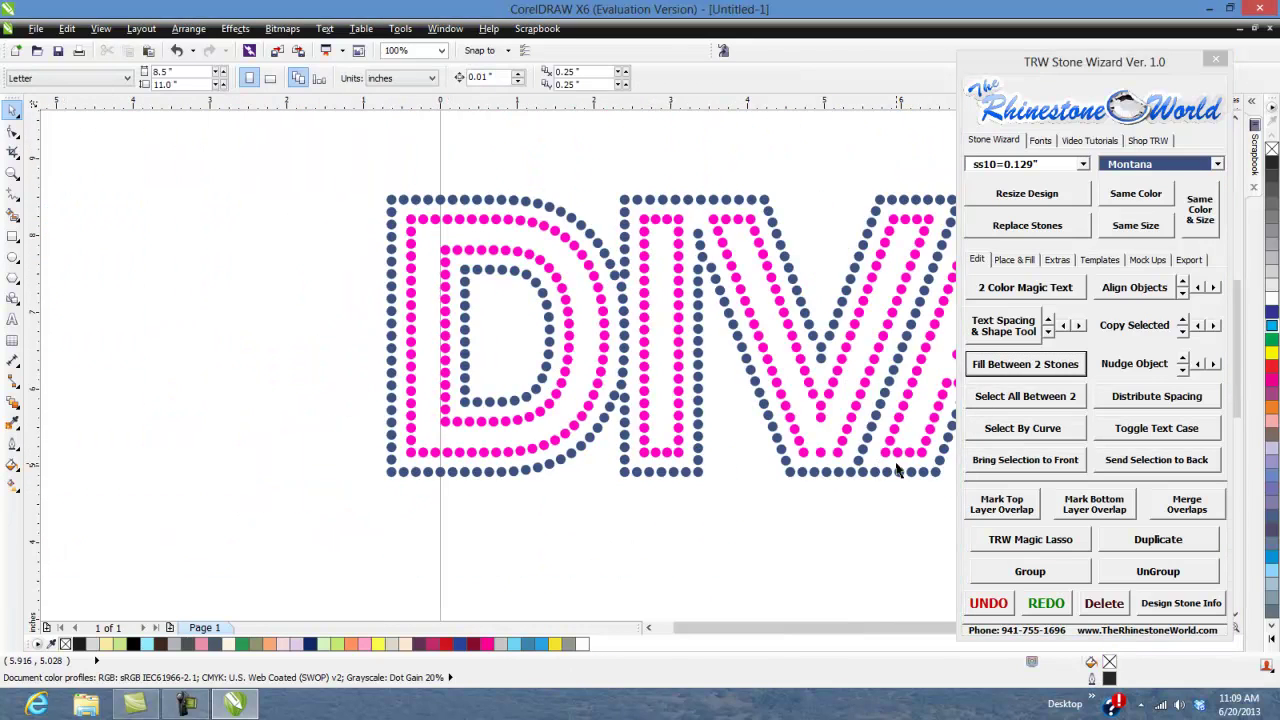
scroll(897, 470, "up", 2)
left_click(513, 418)
key("Delete")
left_click_drag(606, 455, 405, 390)
left_click(997, 366)
left_click(620, 391)
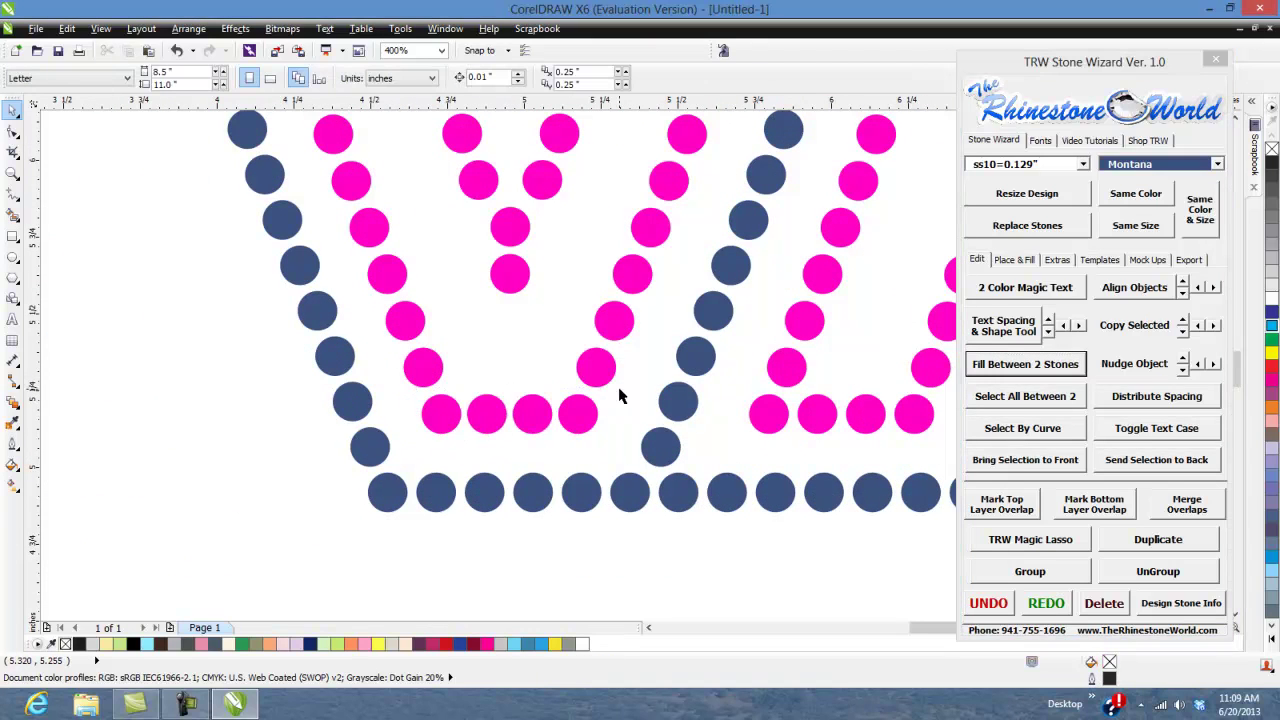
Step: Examine the Montana stones inside the A and where the I and V outlines meet
scroll(629, 394, "down", 2)
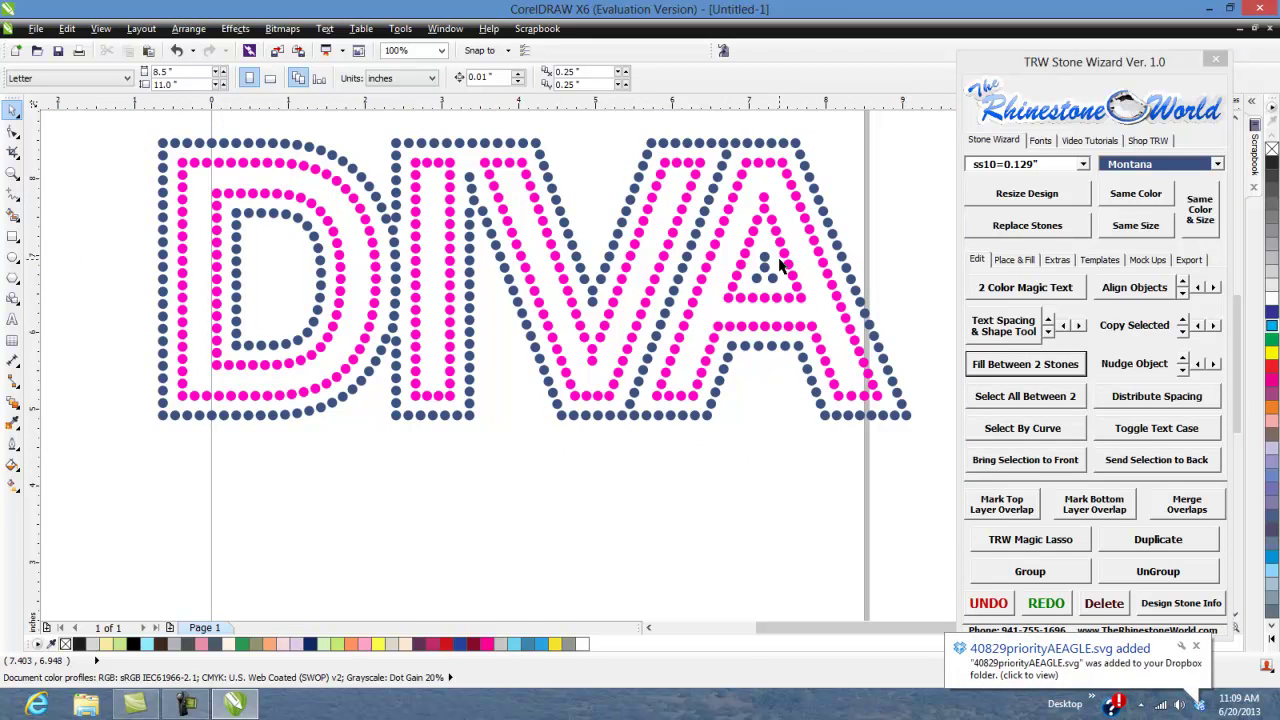
scroll(780, 263, "up", 3)
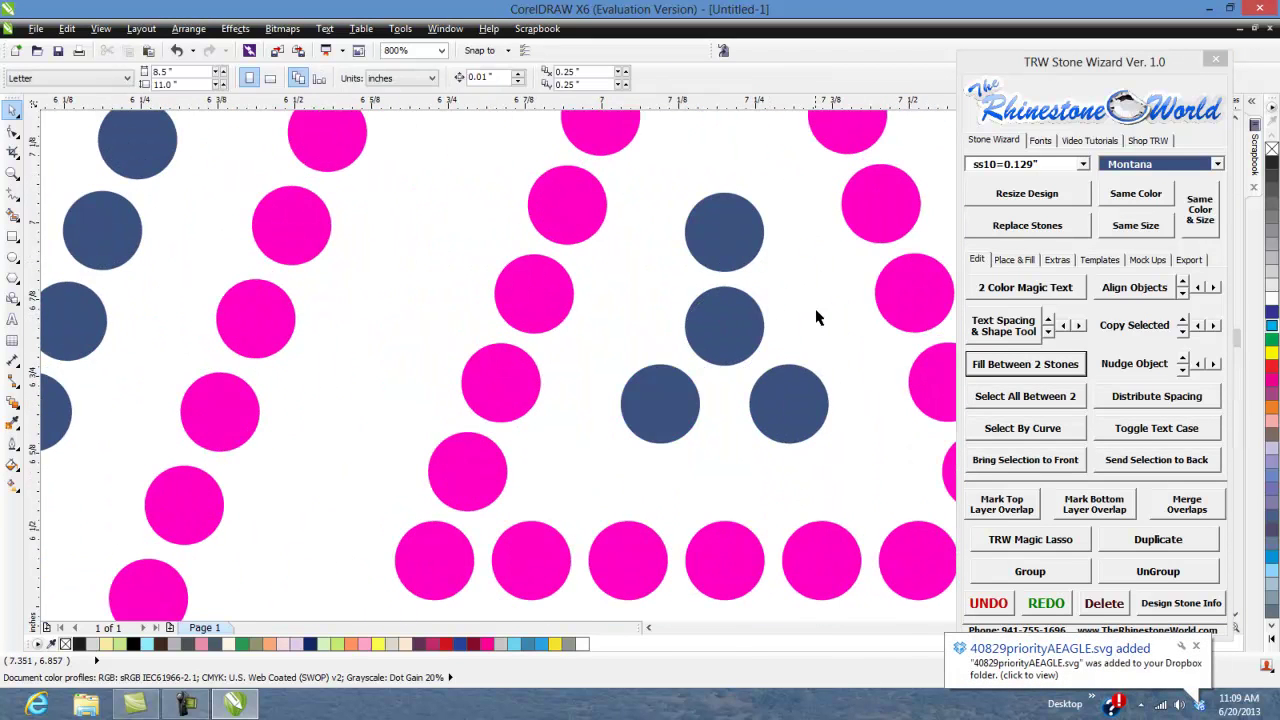
scroll(816, 318, "down", 2)
scroll(605, 420, "down", 1)
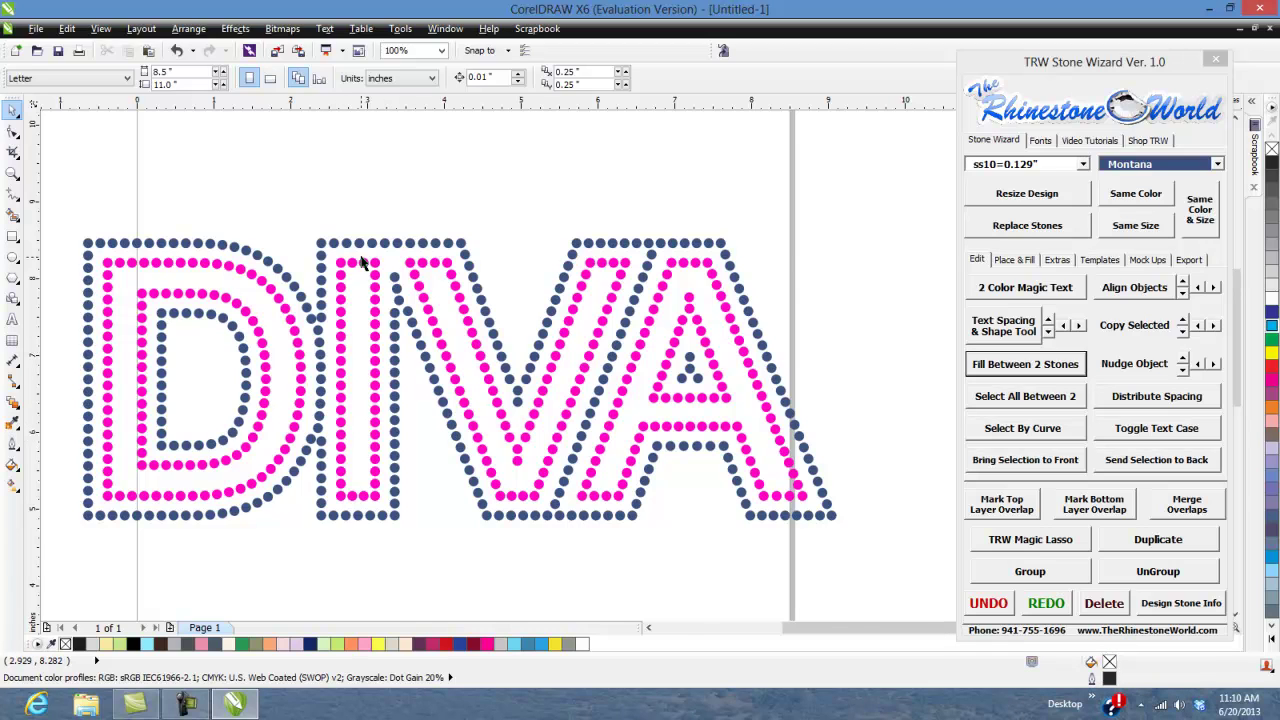
scroll(363, 263, "up", 2)
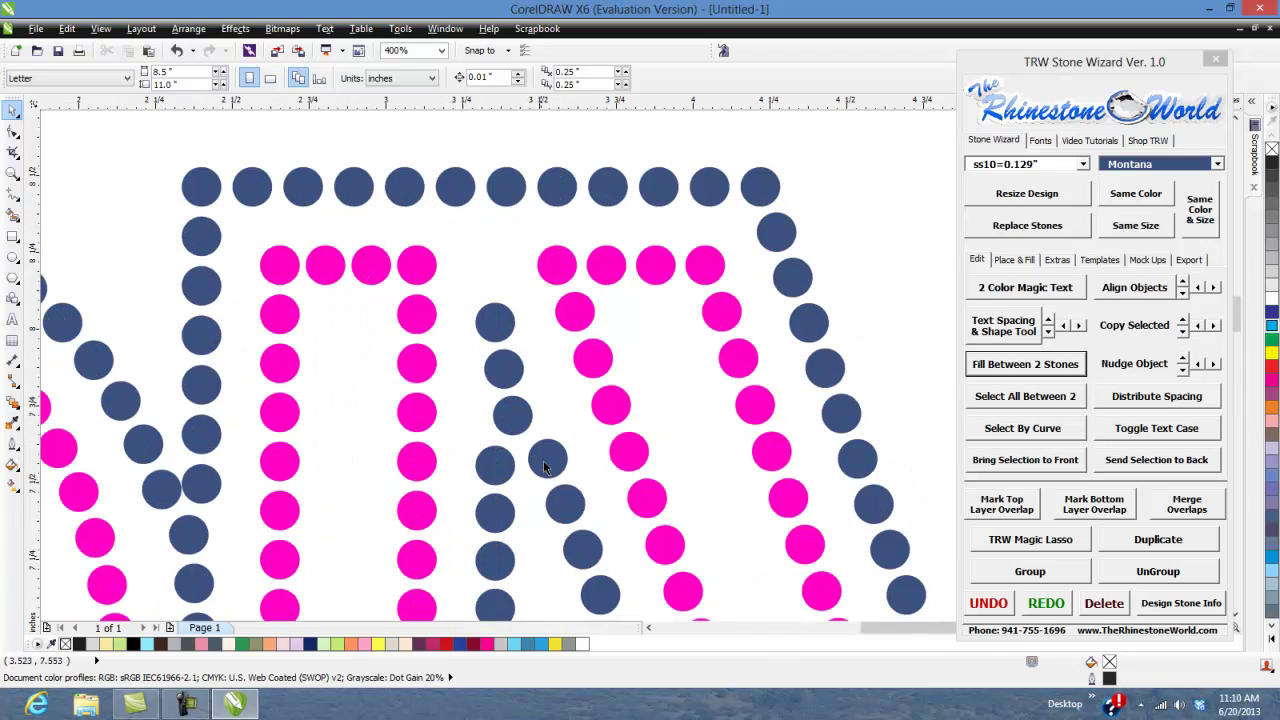
Step: Delete the three stray Montana stones between the I and V, copy the column's top stone up to the outline, and fill between the two
left_click_drag(470, 288, 548, 445)
key("Delete")
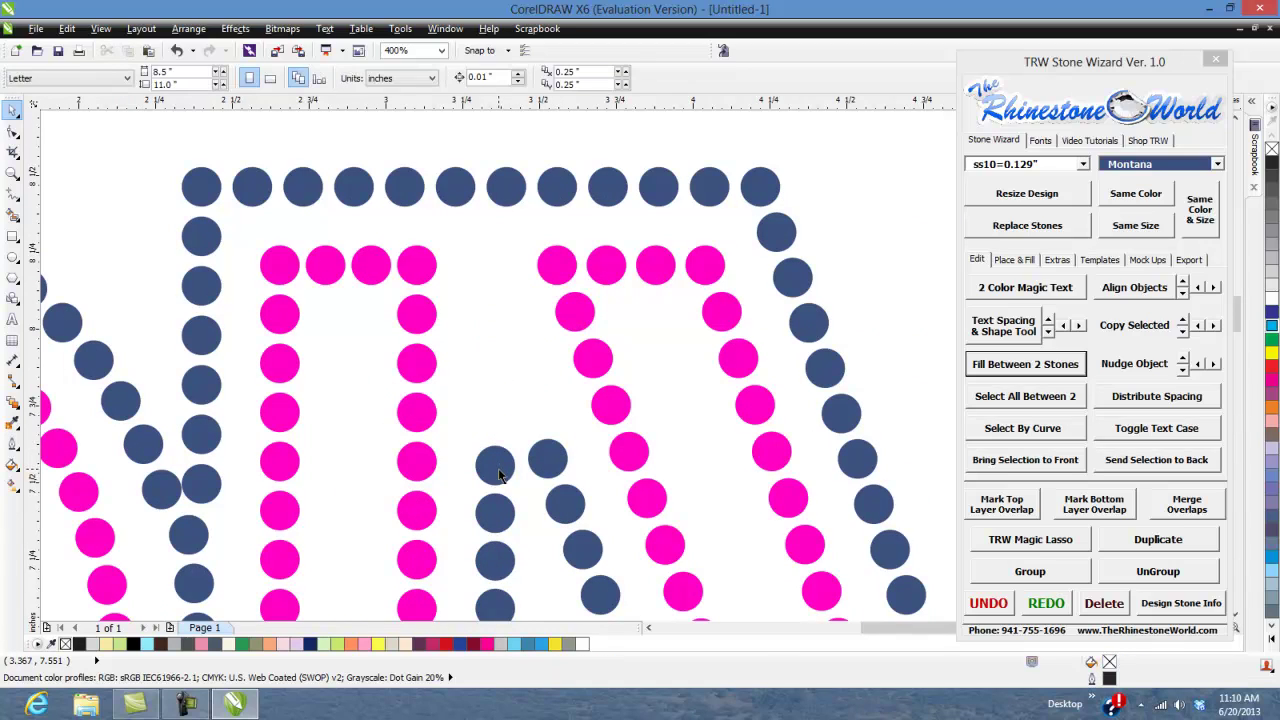
left_click_drag(500, 477, 513, 240)
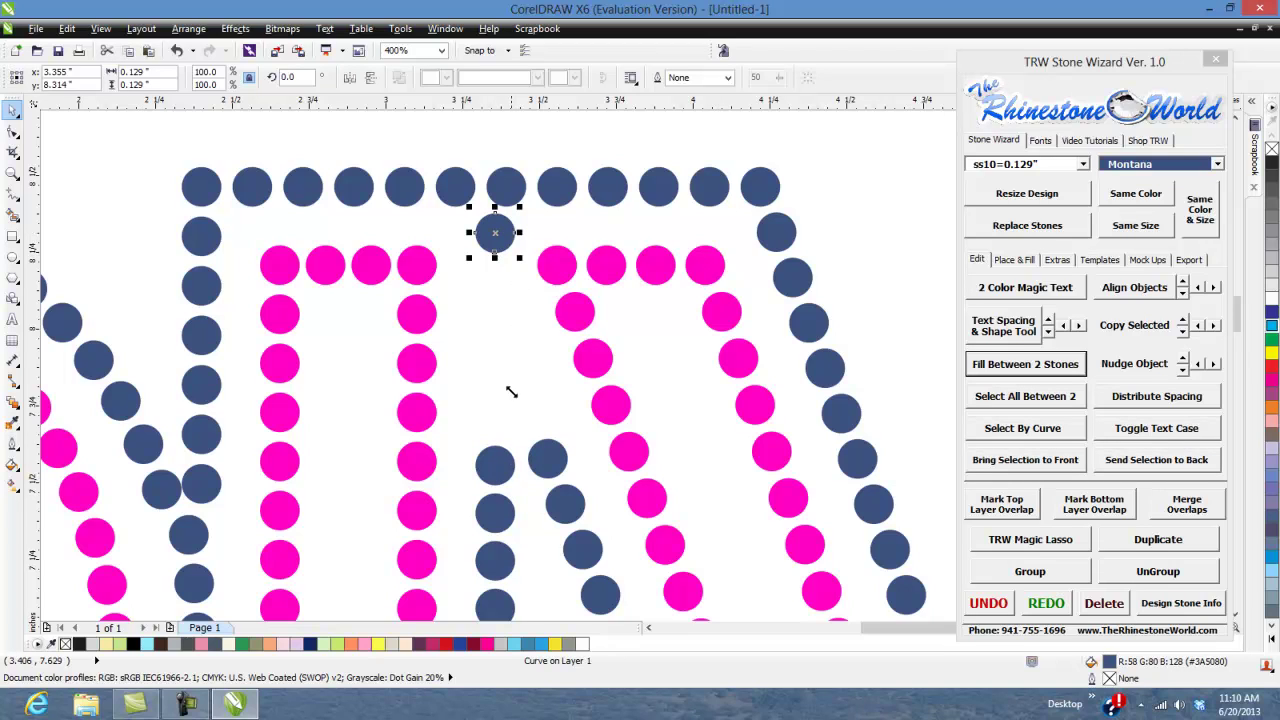
left_click(505, 470, "shift")
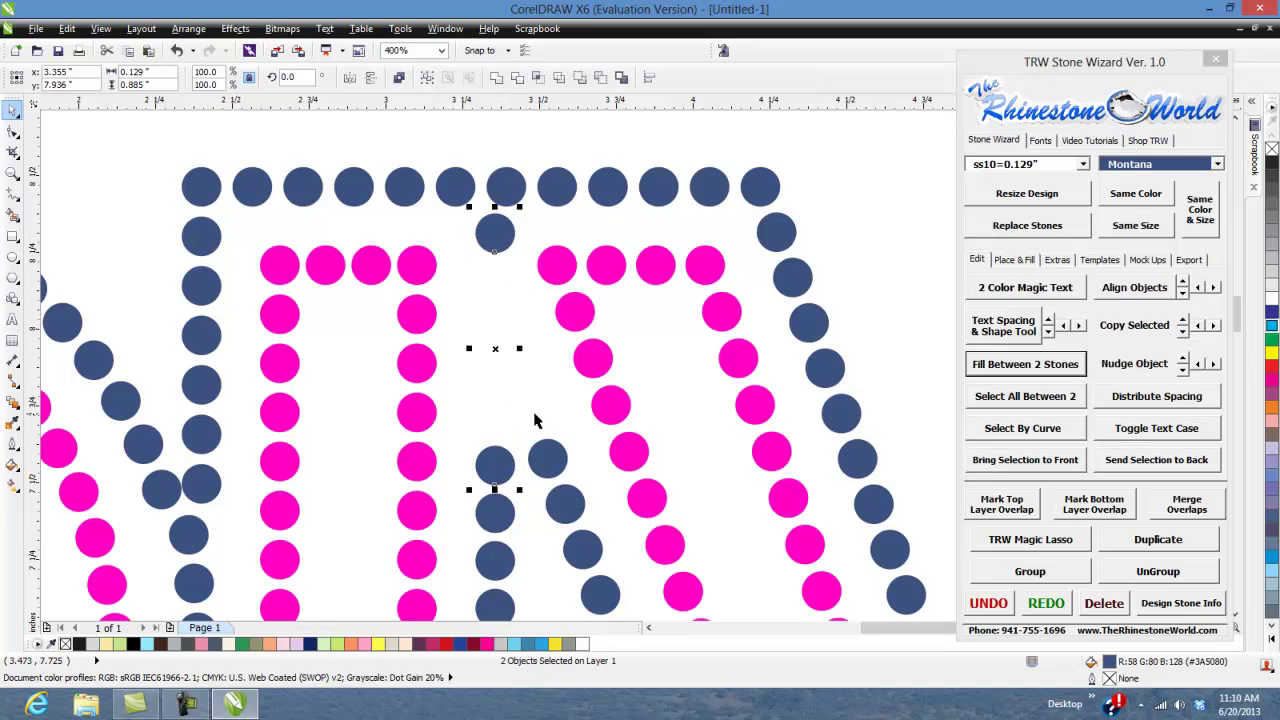
left_click(1016, 370)
scroll(609, 410, "down", 4)
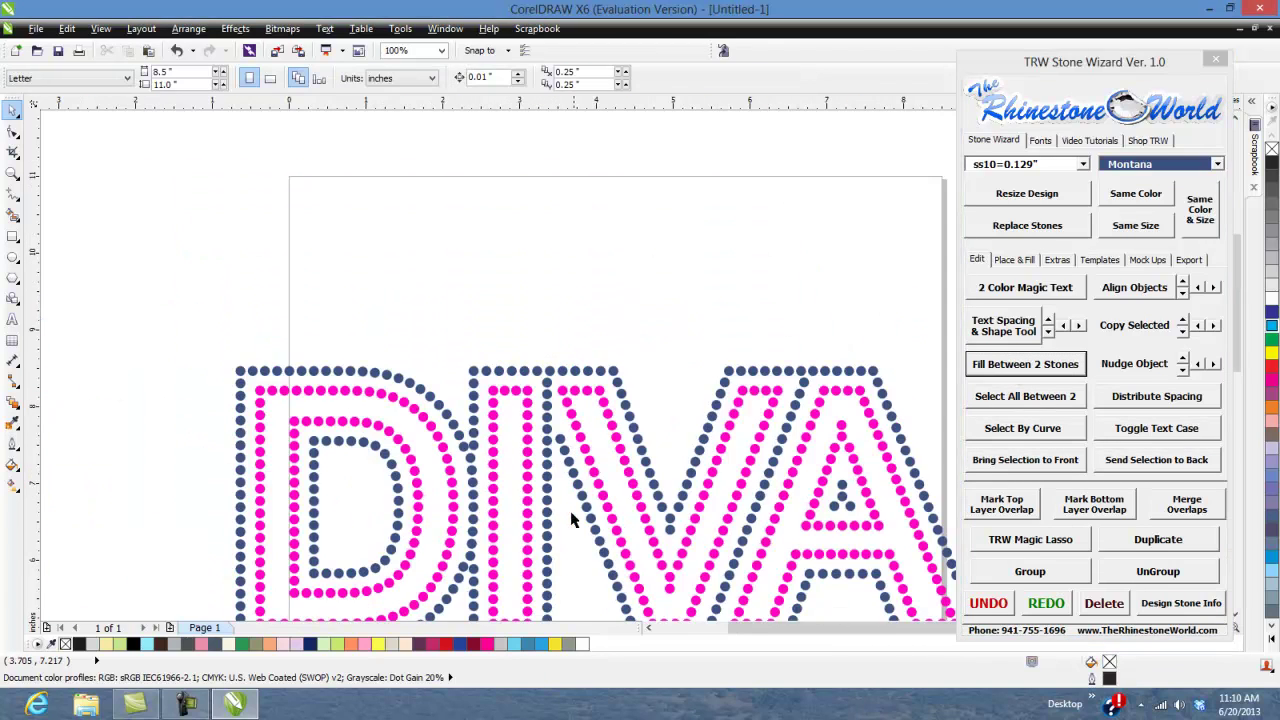
Step: Add one more Montana stone at the upper end of the V's left outline, beside the I's right edge
scroll(559, 436, "up", 3)
scroll(559, 435, "up", 3)
left_click_drag(560, 437, 538, 298)
left_click_drag(594, 443, 614, 452)
scroll(673, 420, "down", 3)
scroll(673, 420, "down", 3)
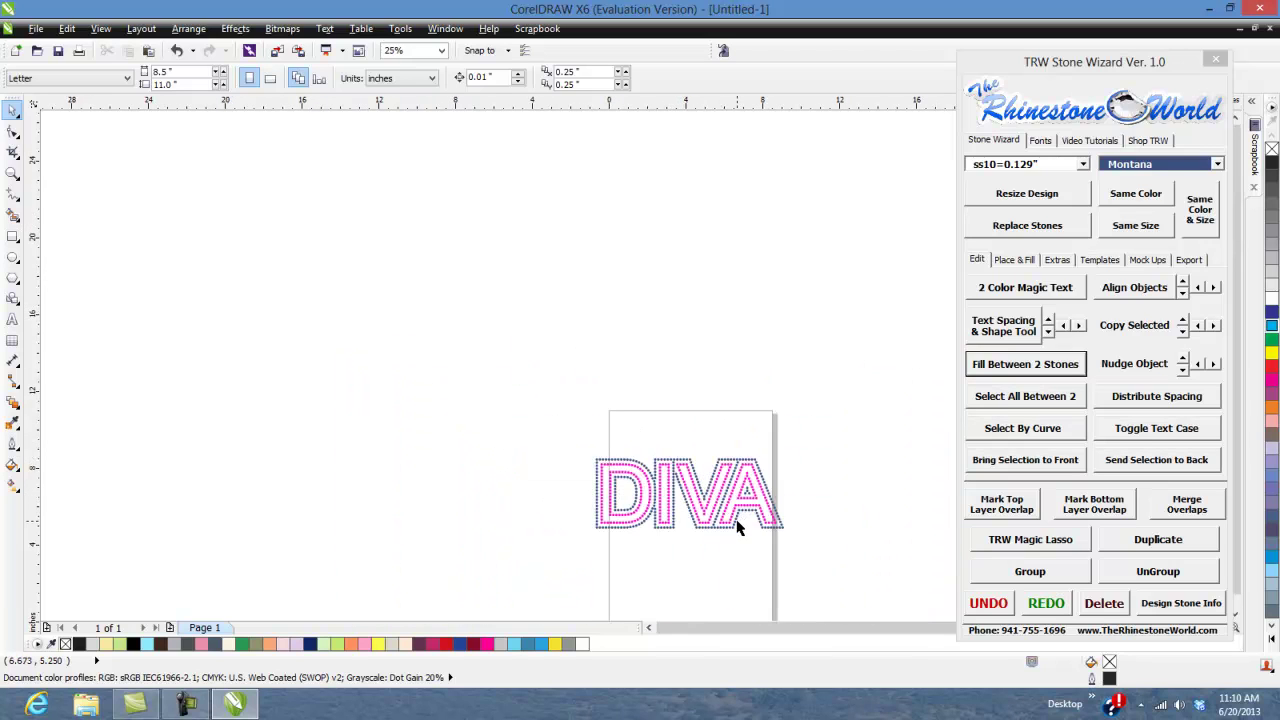
Step: Replace the upper of the stacked Montana stones in the V's notch with two stones placed side by side
scroll(705, 515, "up", 3)
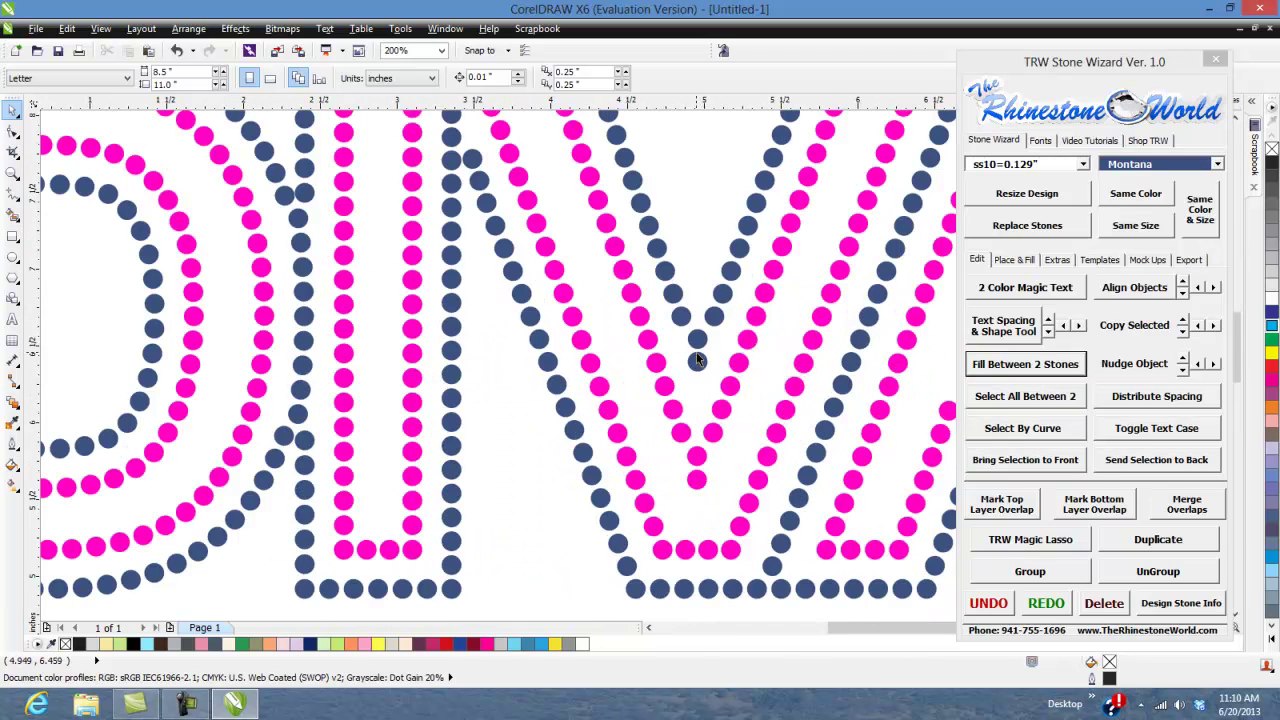
scroll(697, 360, "up", 3)
left_click_drag(714, 359, 826, 374)
key("space")
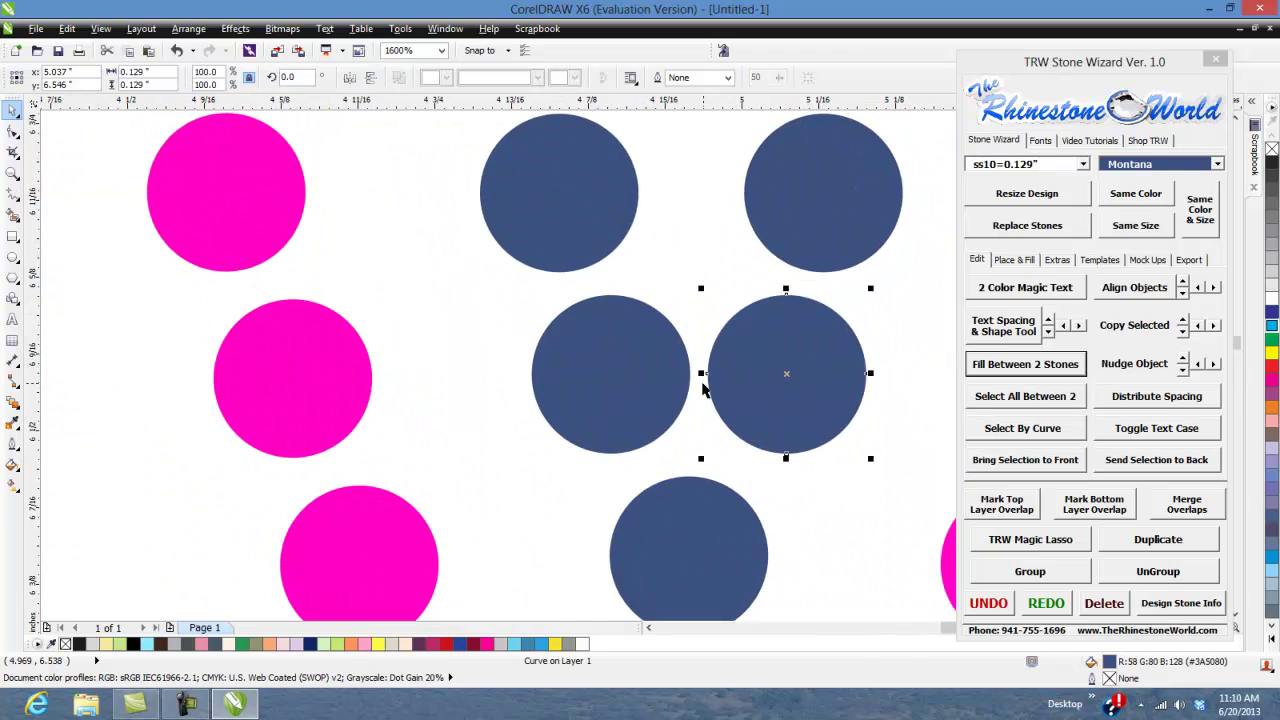
left_click(672, 386)
scroll(703, 467, "down", 3)
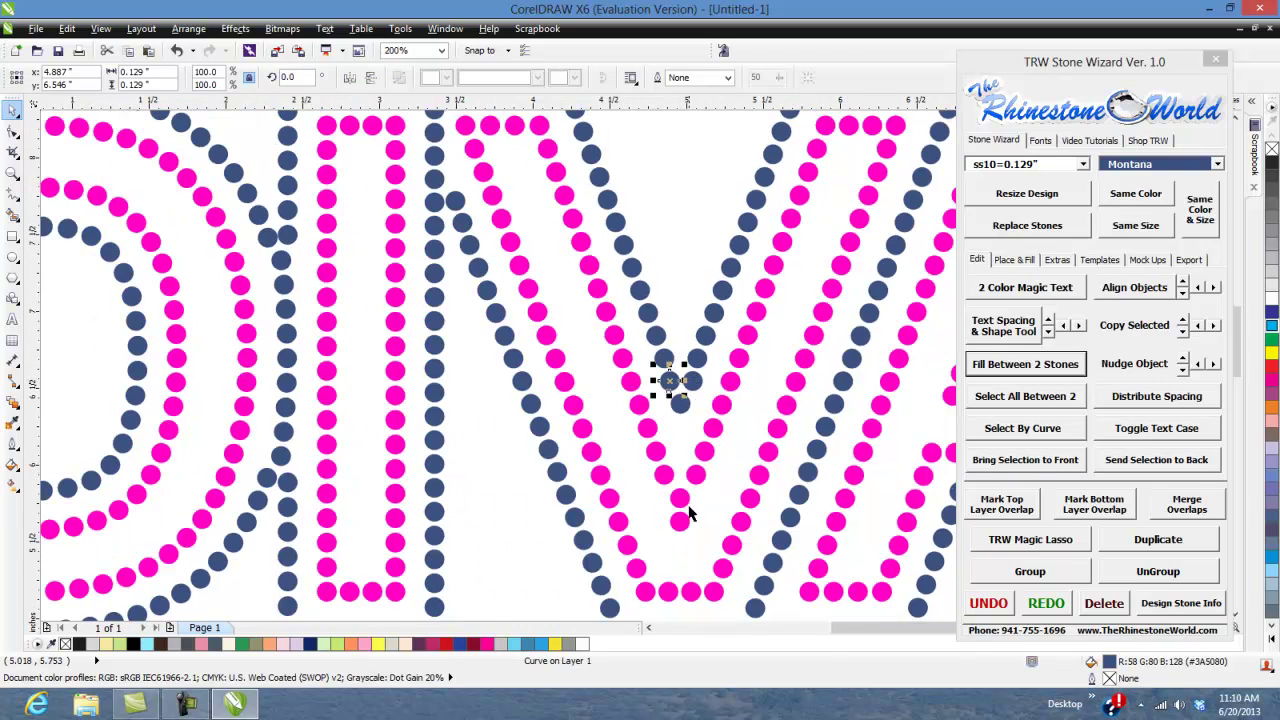
Step: Replace the upper of the stacked pink stones at the V's inner point with two stones placed side by side
scroll(688, 514, "up", 3)
left_click_drag(683, 409, 780, 408)
key("space")
left_click(637, 376)
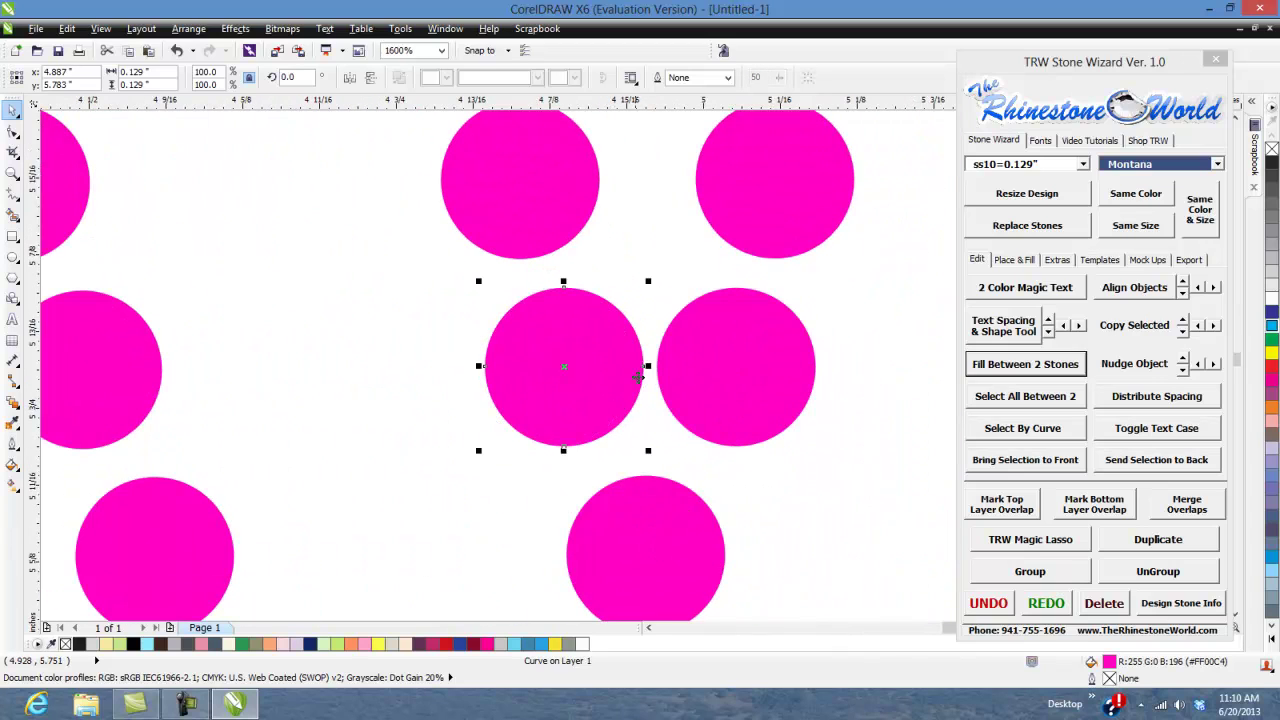
left_click(651, 297)
scroll(649, 289, "down", 3)
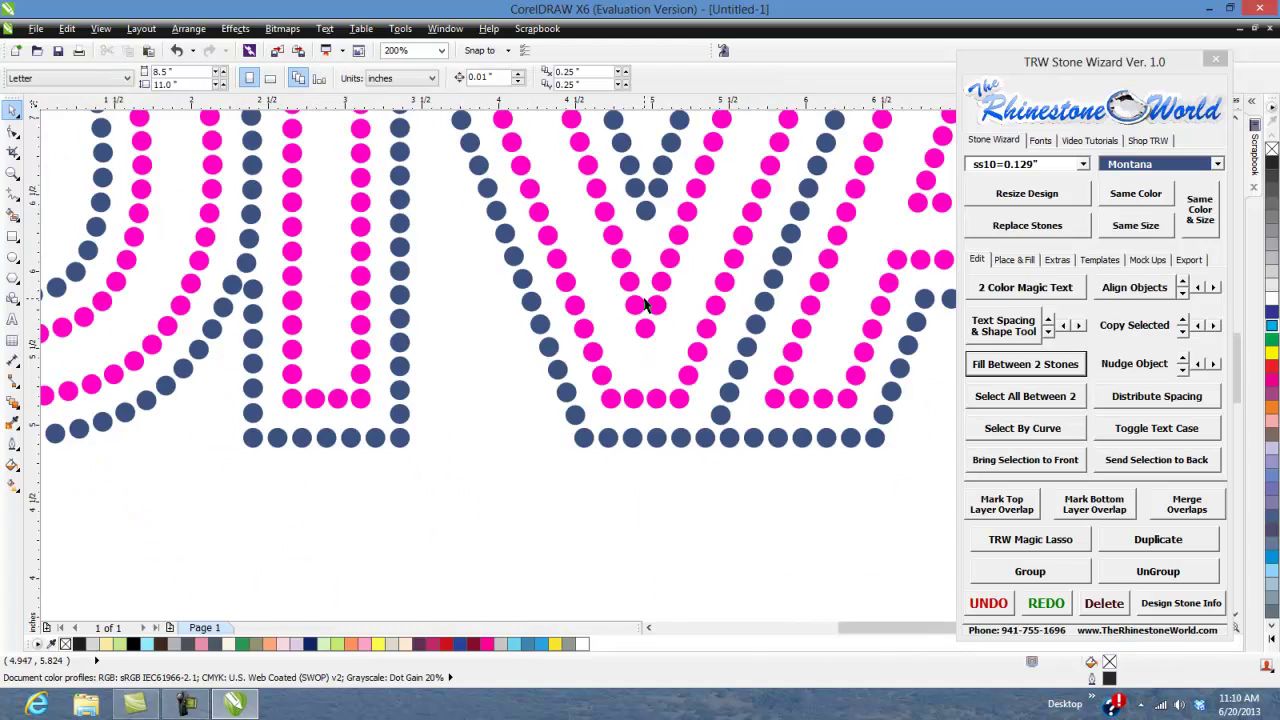
Step: Examine the whole DIVA design for uneven stone spacing and check how it fits on the page
scroll(645, 305, "down", 2)
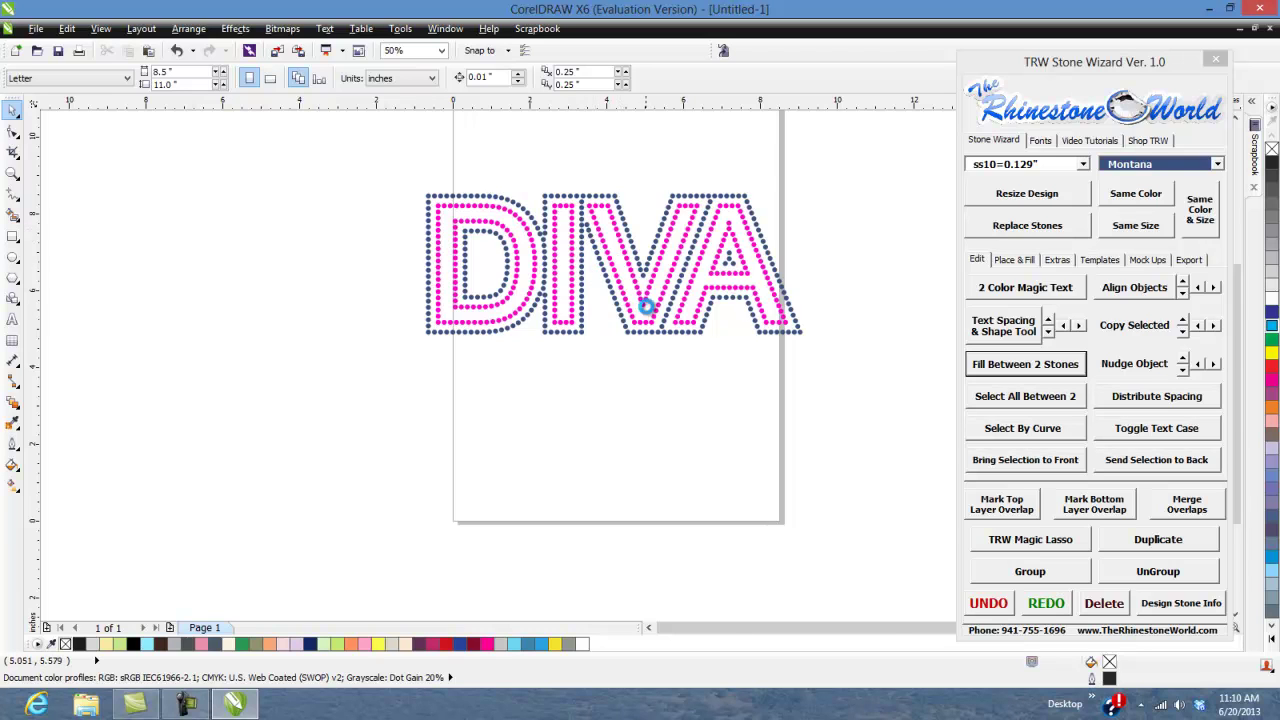
scroll(645, 308, "up", 3)
scroll(640, 300, "down", 2)
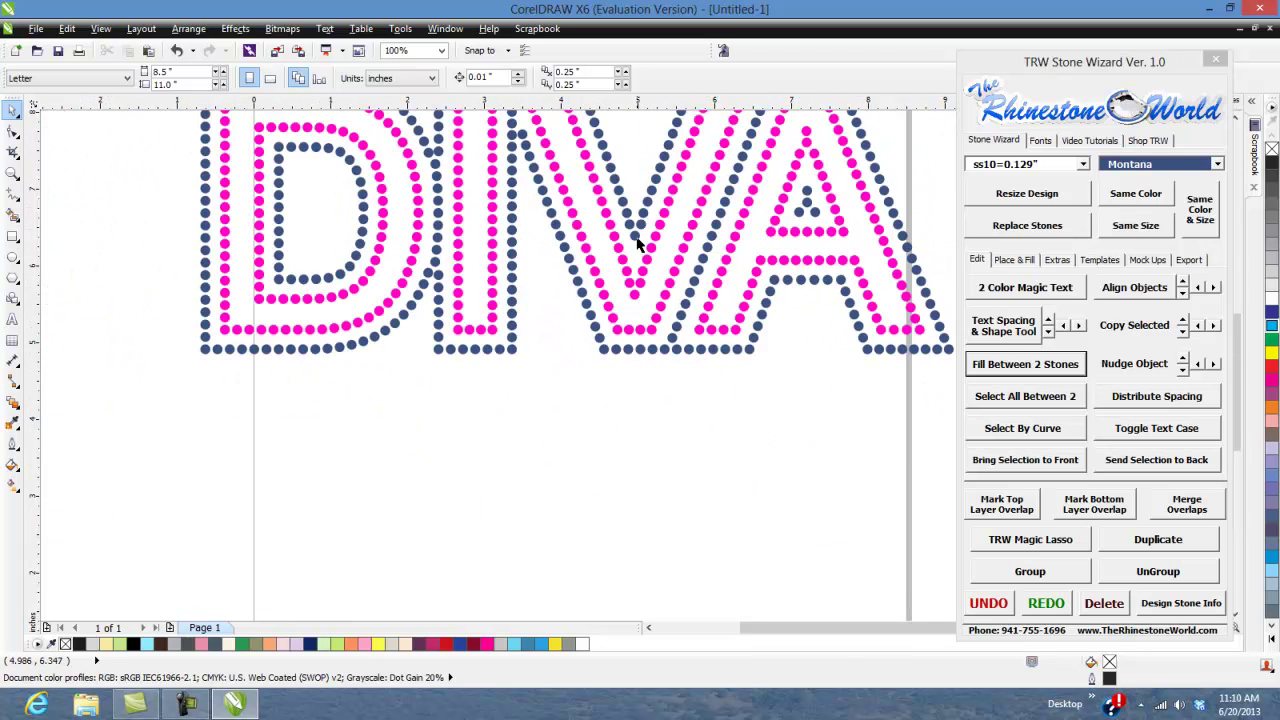
scroll(643, 260, "down", 1)
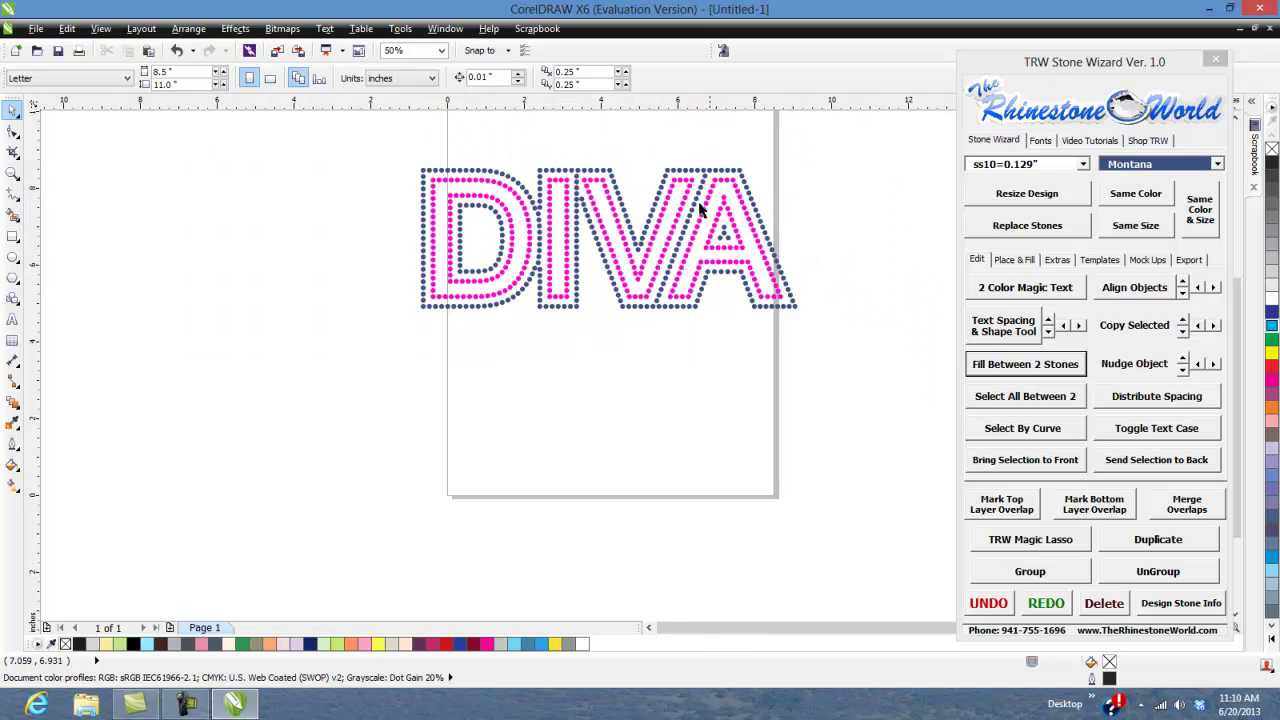
scroll(660, 218, "up", 1)
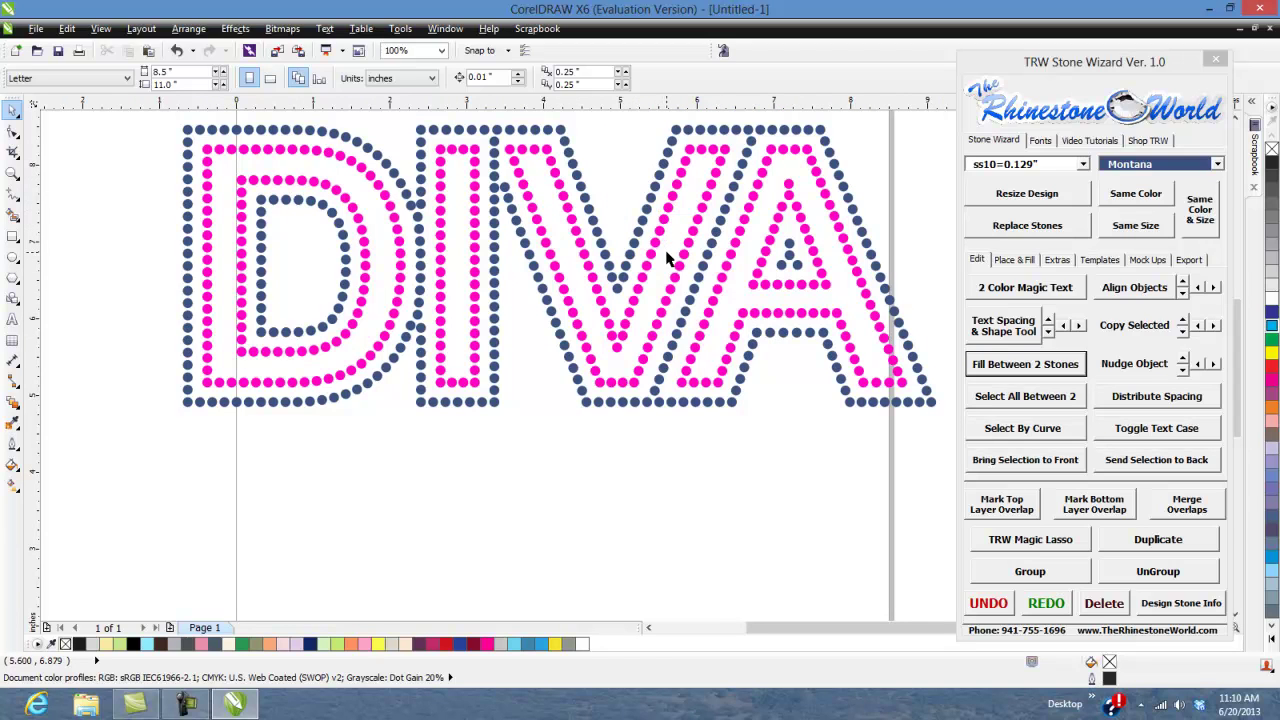
scroll(668, 258, "down", 1)
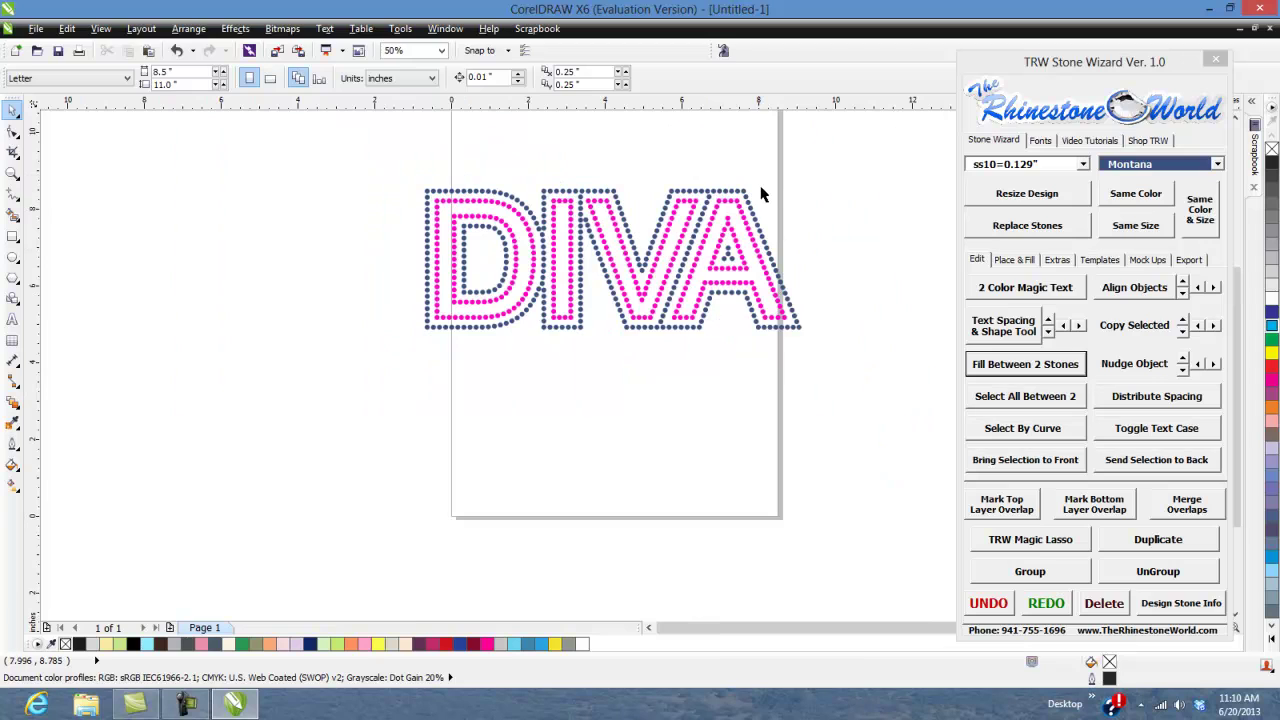
scroll(763, 200, "up", 1)
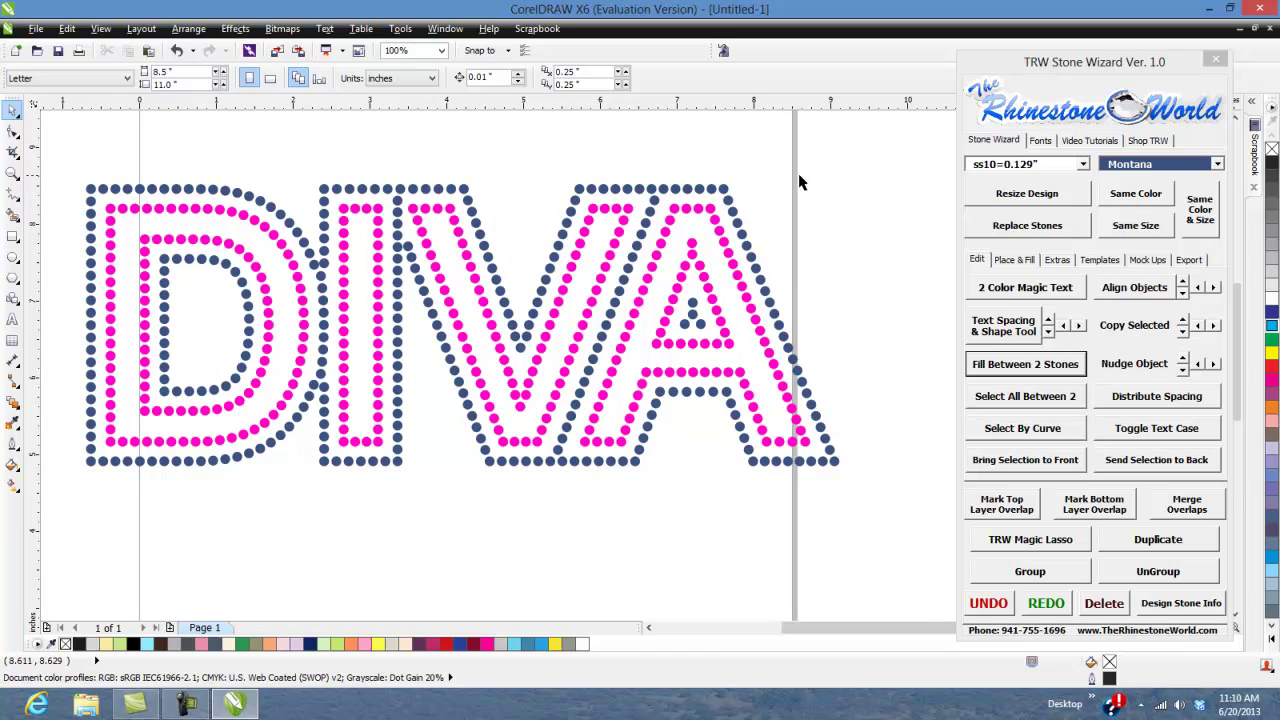
scroll(800, 312, "down", 1)
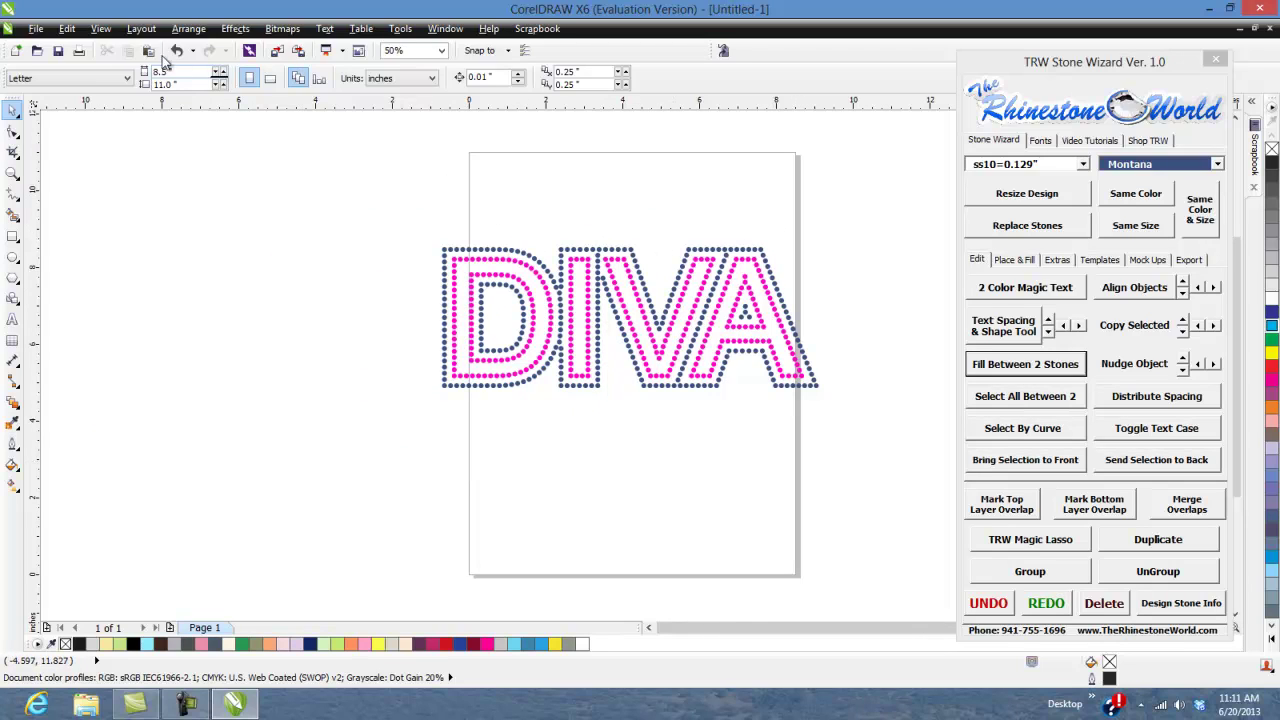
Step: Set the page width to 12 inches in the page setup
left_click(143, 32)
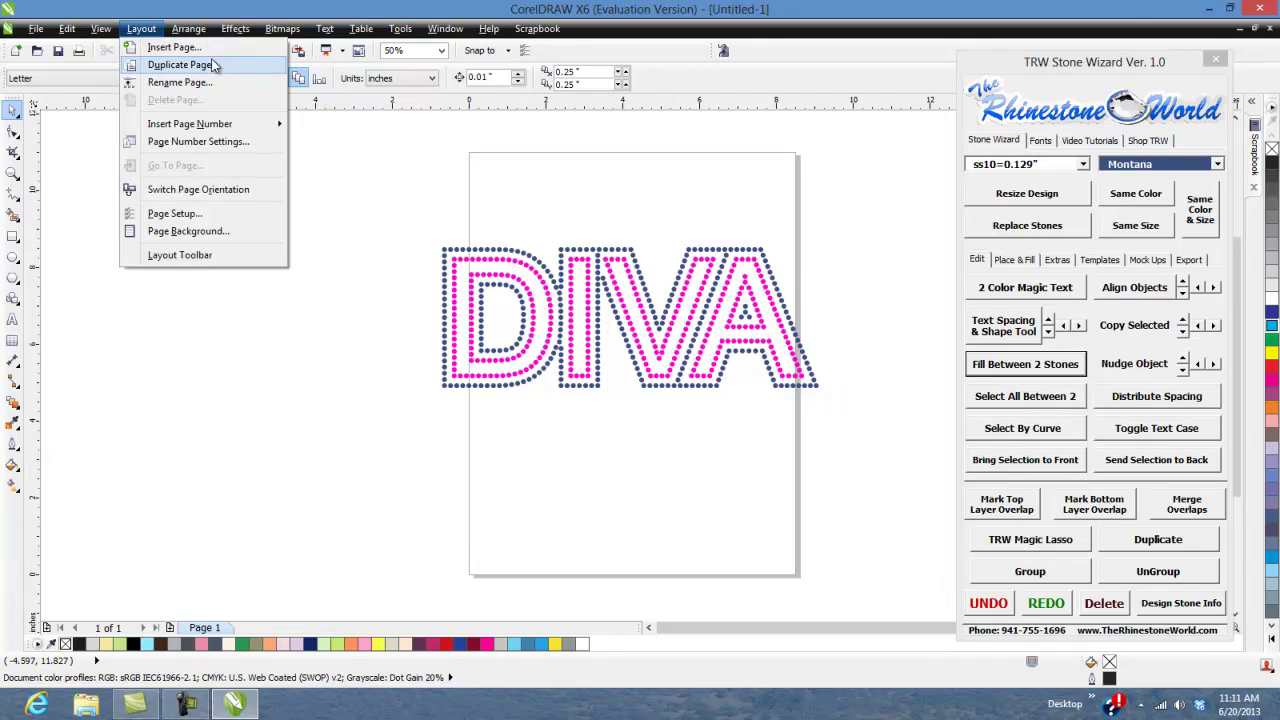
left_click(190, 230)
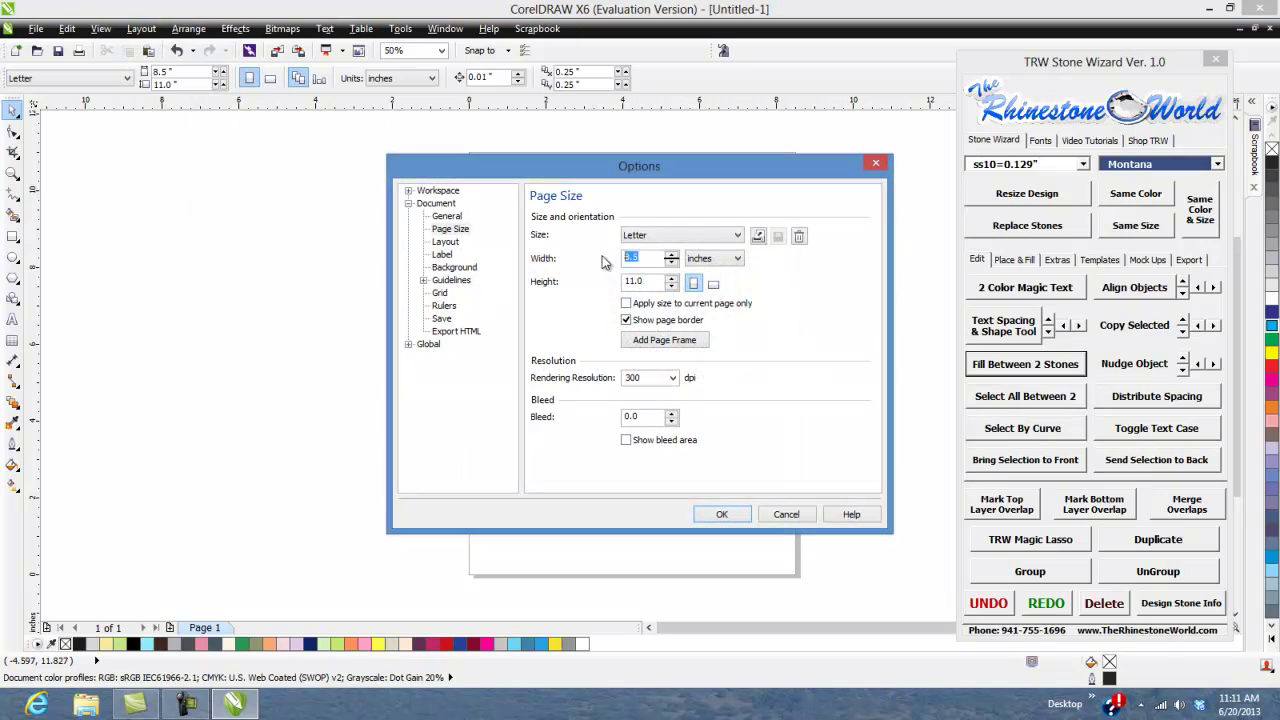
left_click(721, 514)
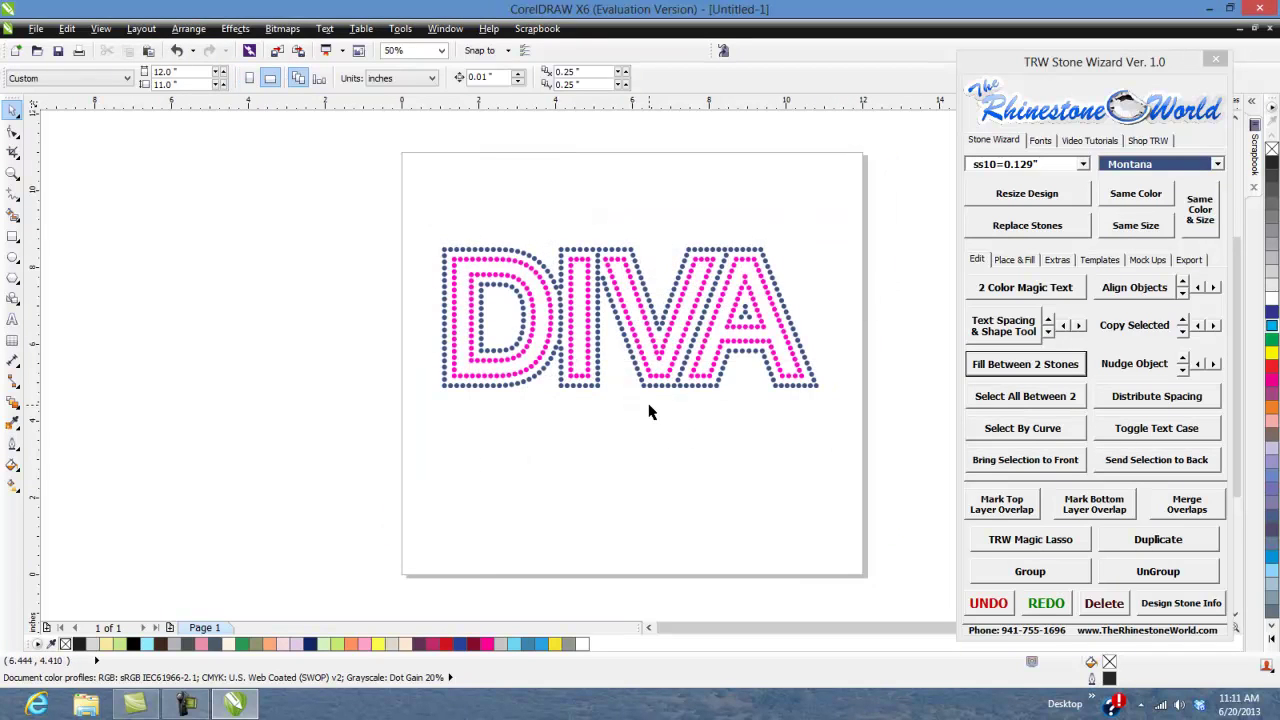
Step: Select all Montana outline stones by matching colour and change them to Crystal
left_click_drag(871, 203, 449, 389)
left_click(686, 443)
left_click(815, 388)
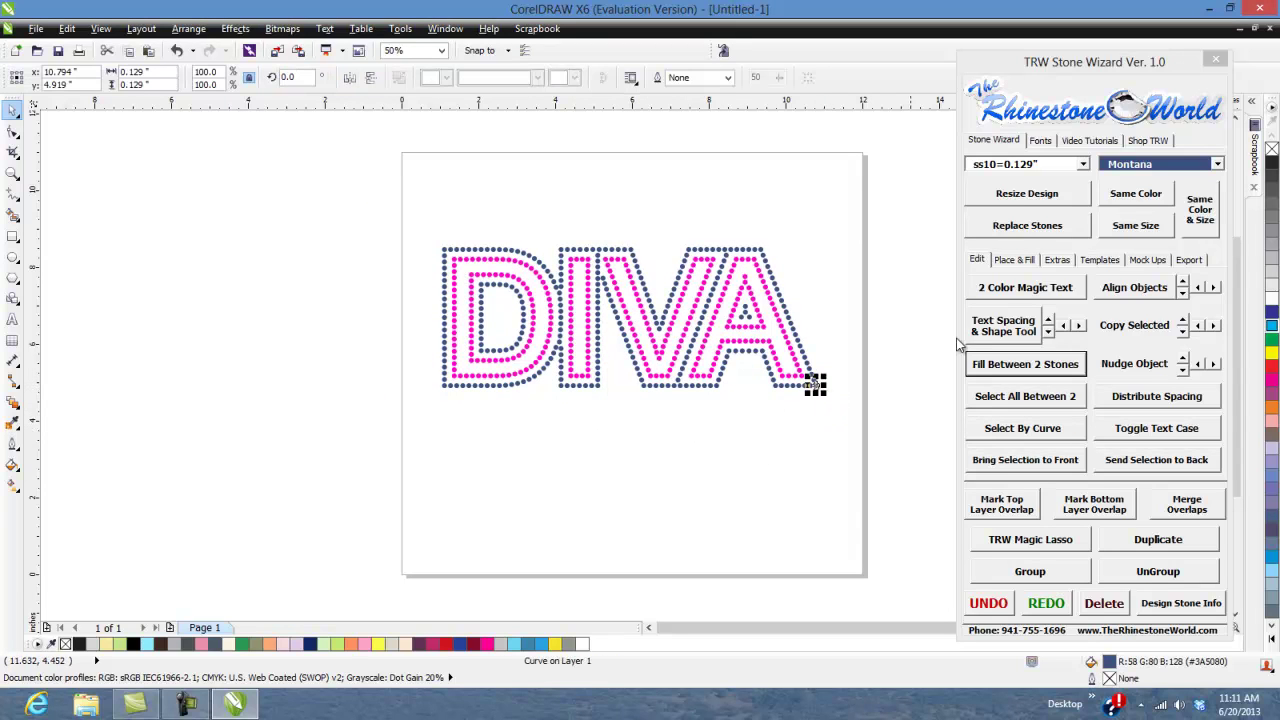
left_click(1132, 196)
left_click(1199, 163)
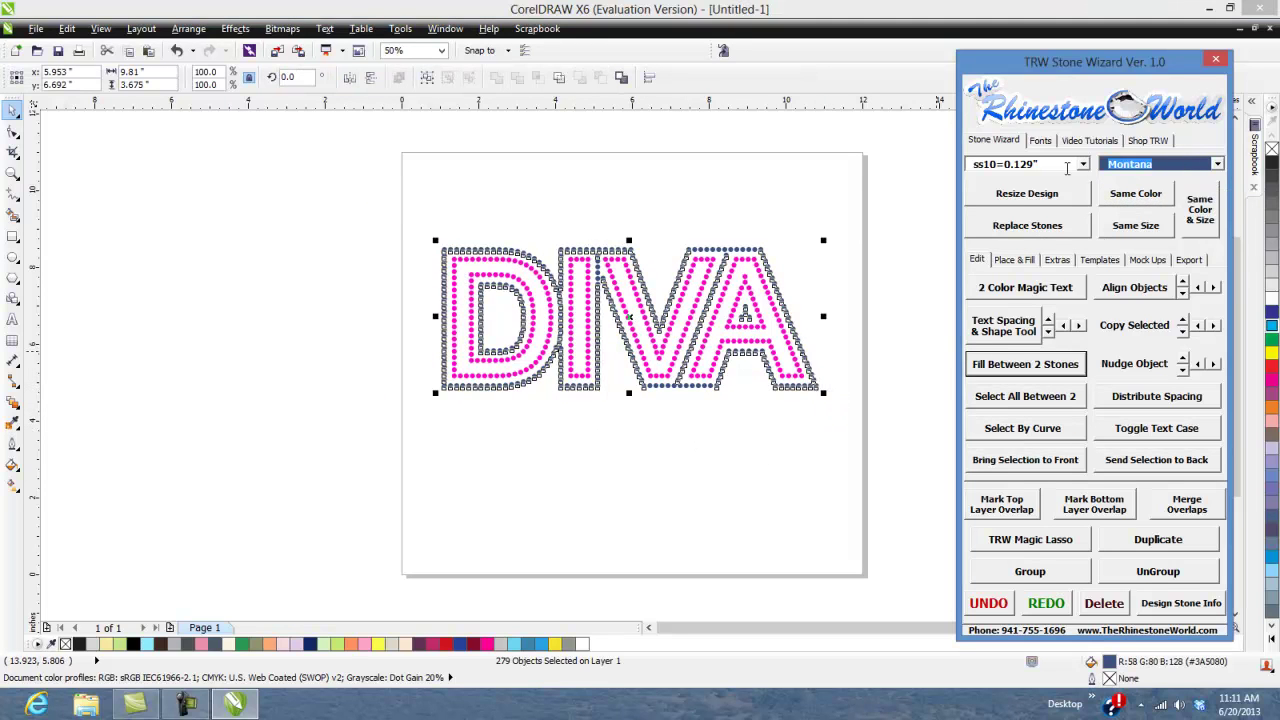
type("Crystal")
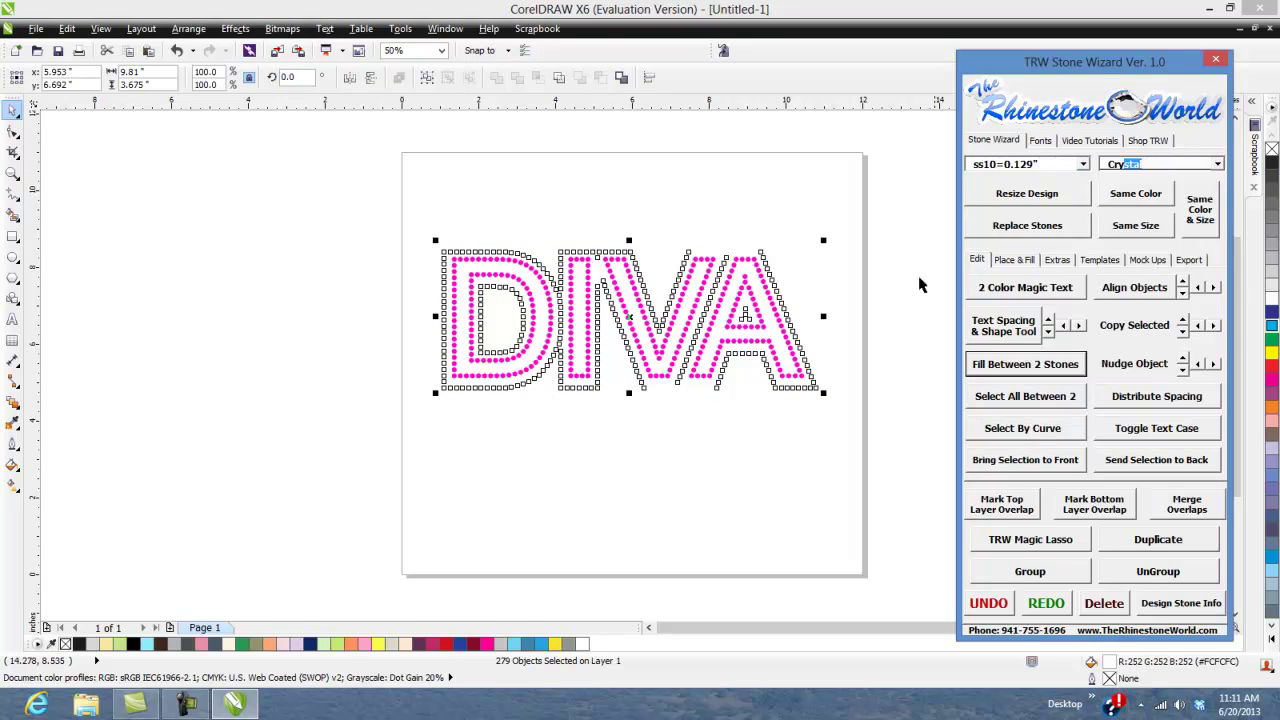
key("Return")
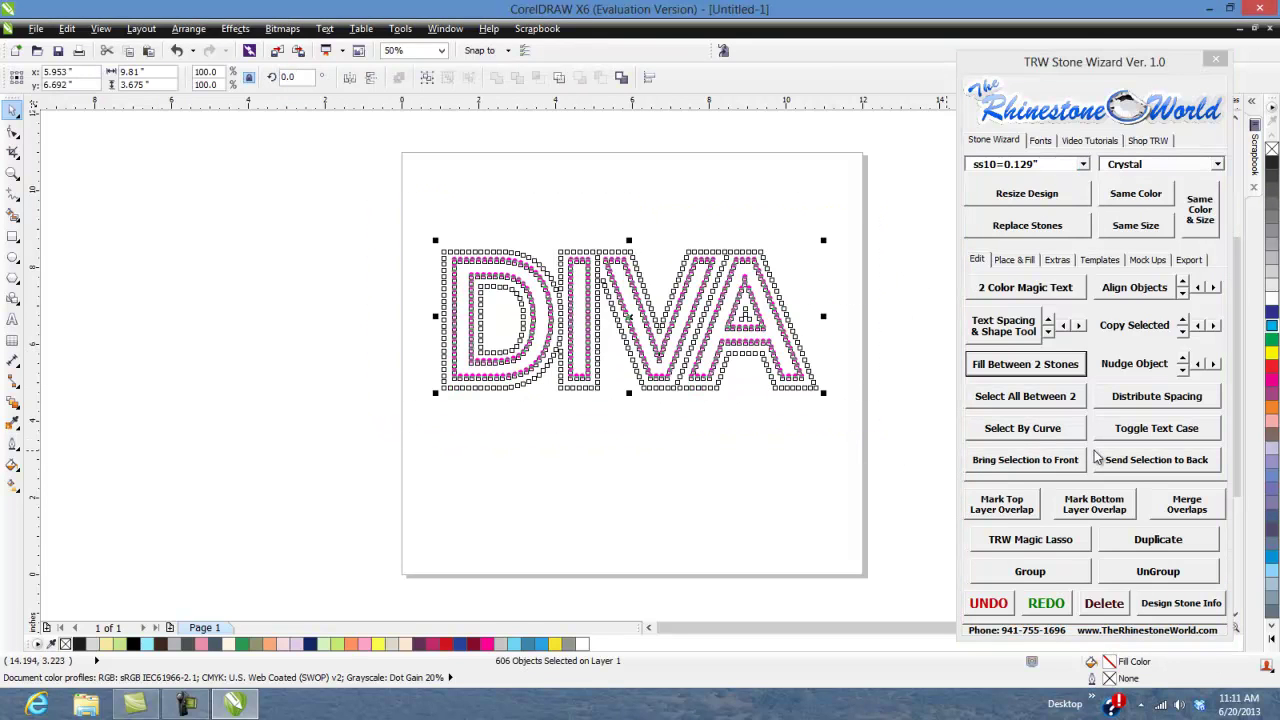
Step: Merge overlaps across all stones of the design, breaking the selected blend groups
left_click(1187, 512)
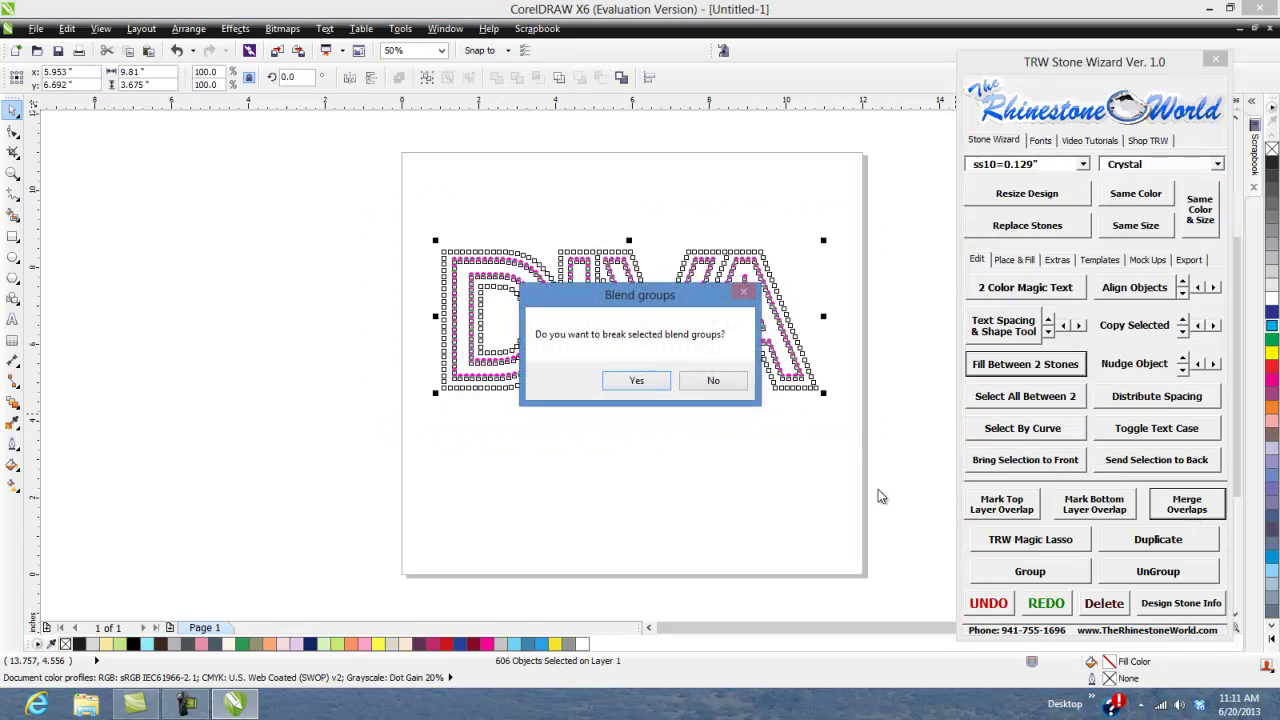
left_click(649, 382)
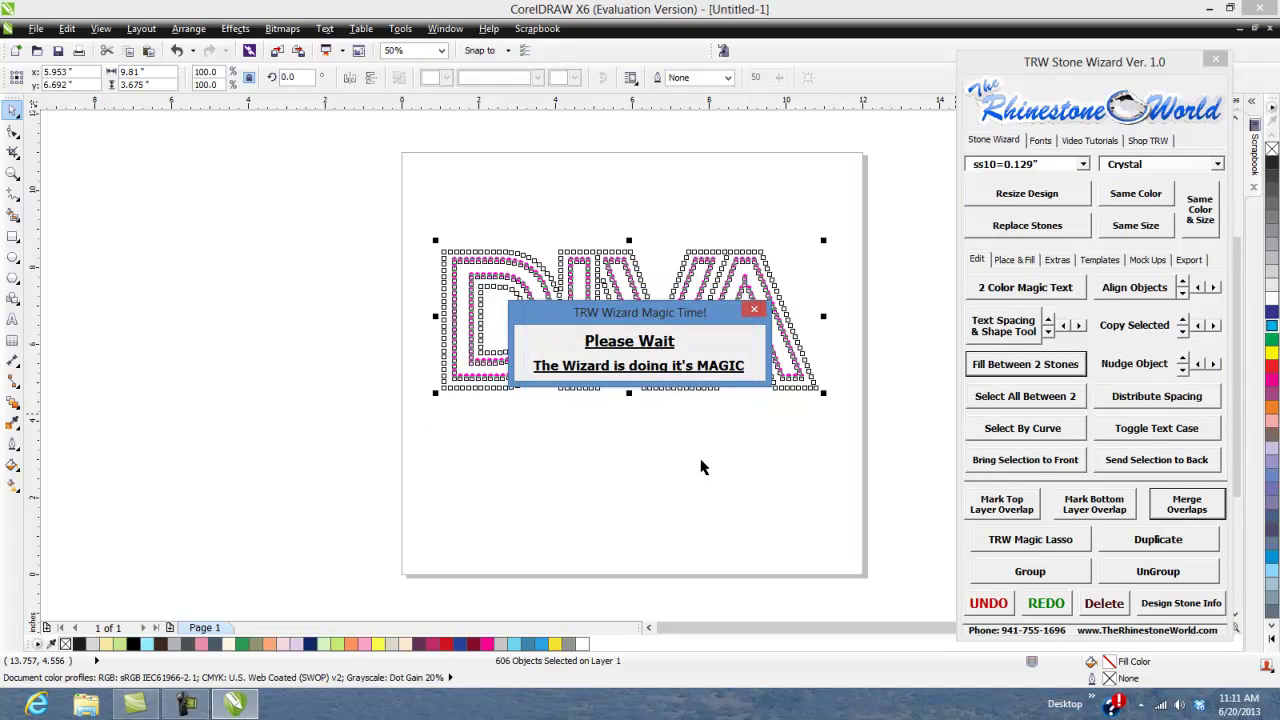
left_click(700, 434)
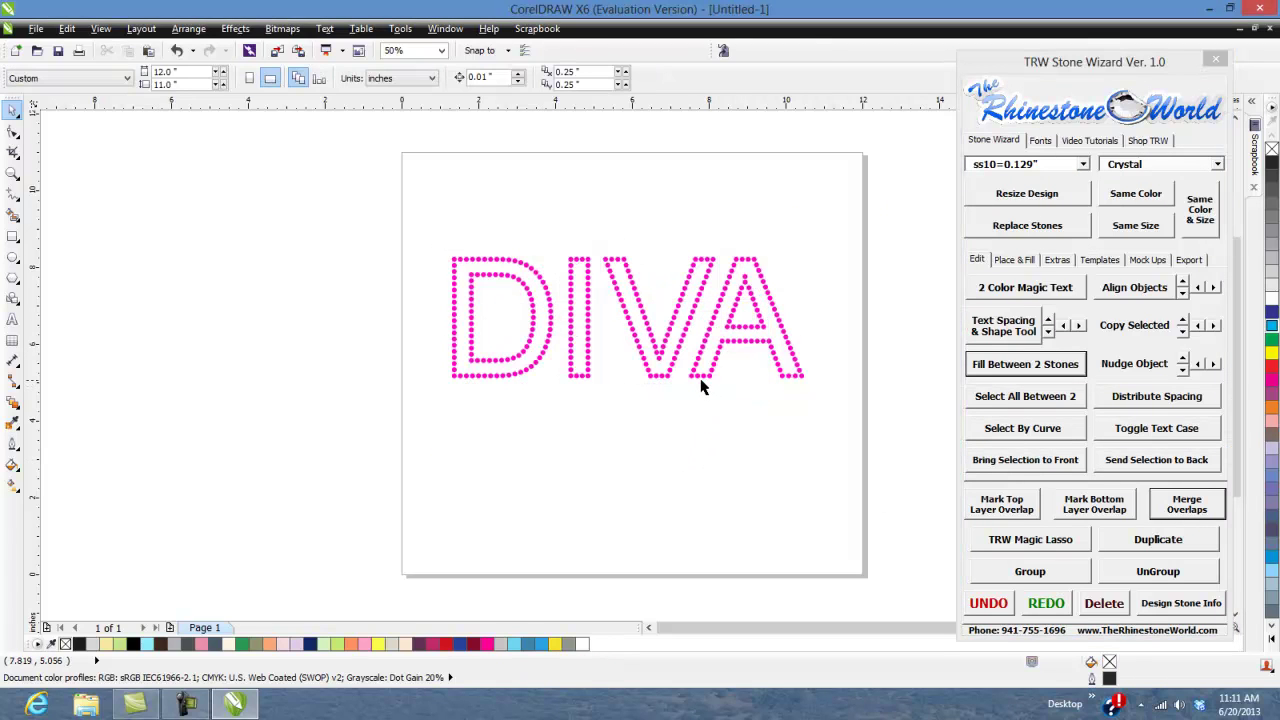
left_click(703, 390)
Step: Clear the paths from the whole DIVA design, and inspect all selected stones around the V and A
left_click_drag(855, 200, 386, 436)
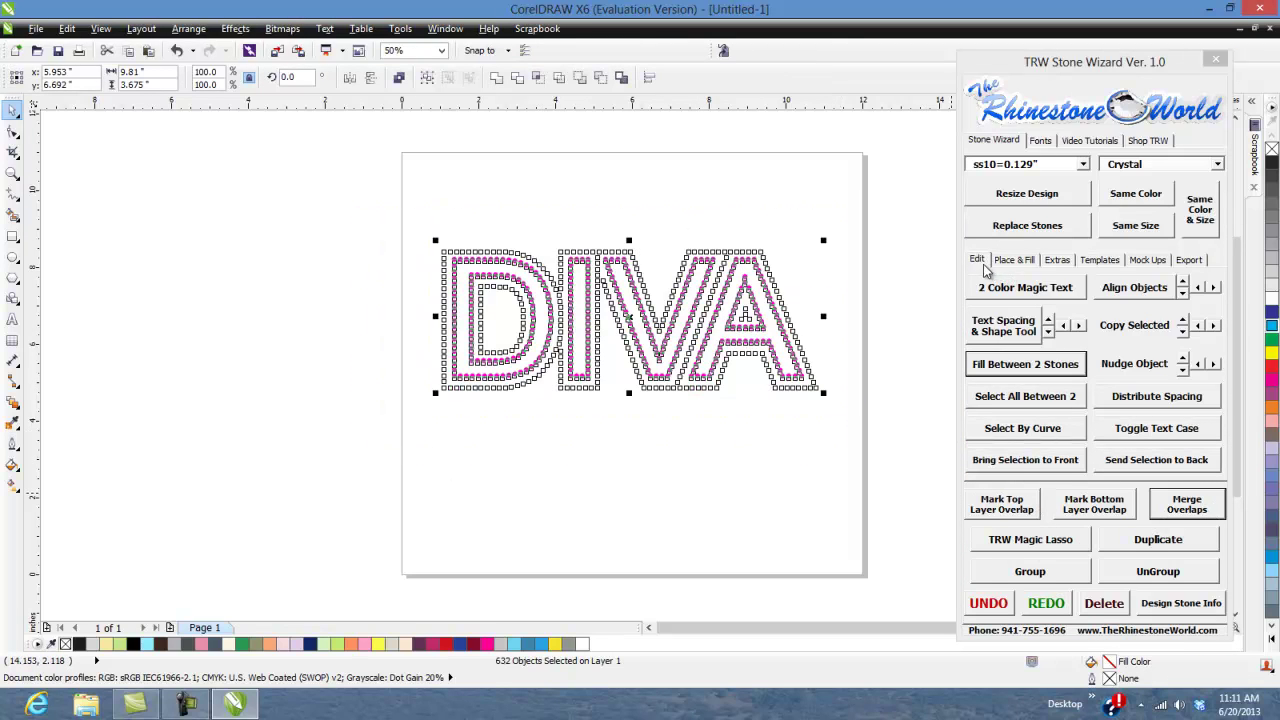
left_click(1014, 259)
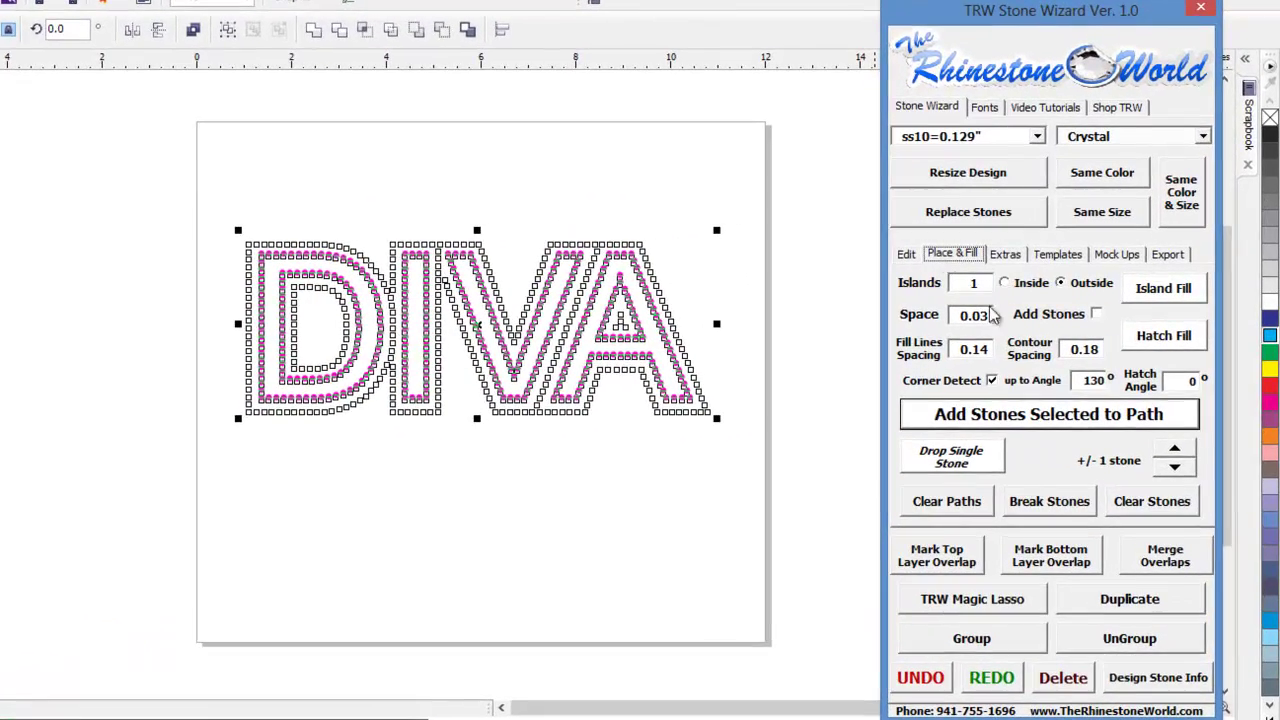
left_click(946, 501)
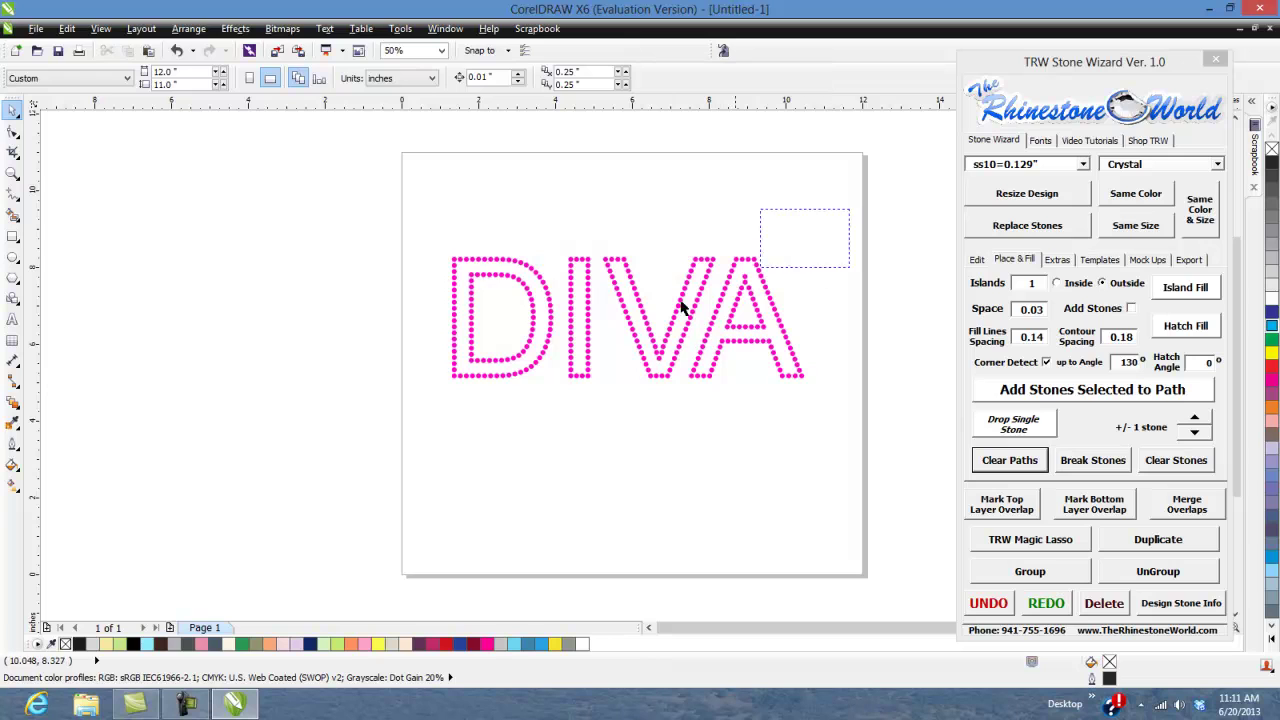
key("ctrl+a")
scroll(736, 258, "up", 2)
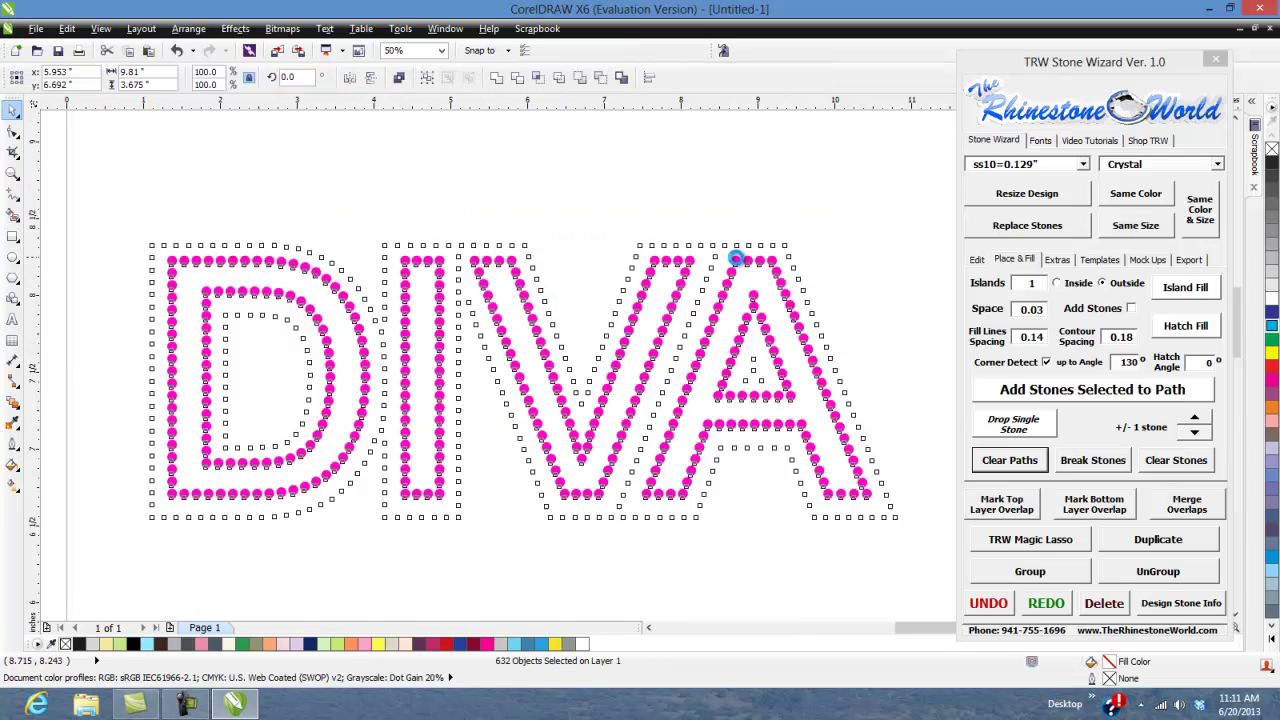
scroll(736, 258, "up", 2)
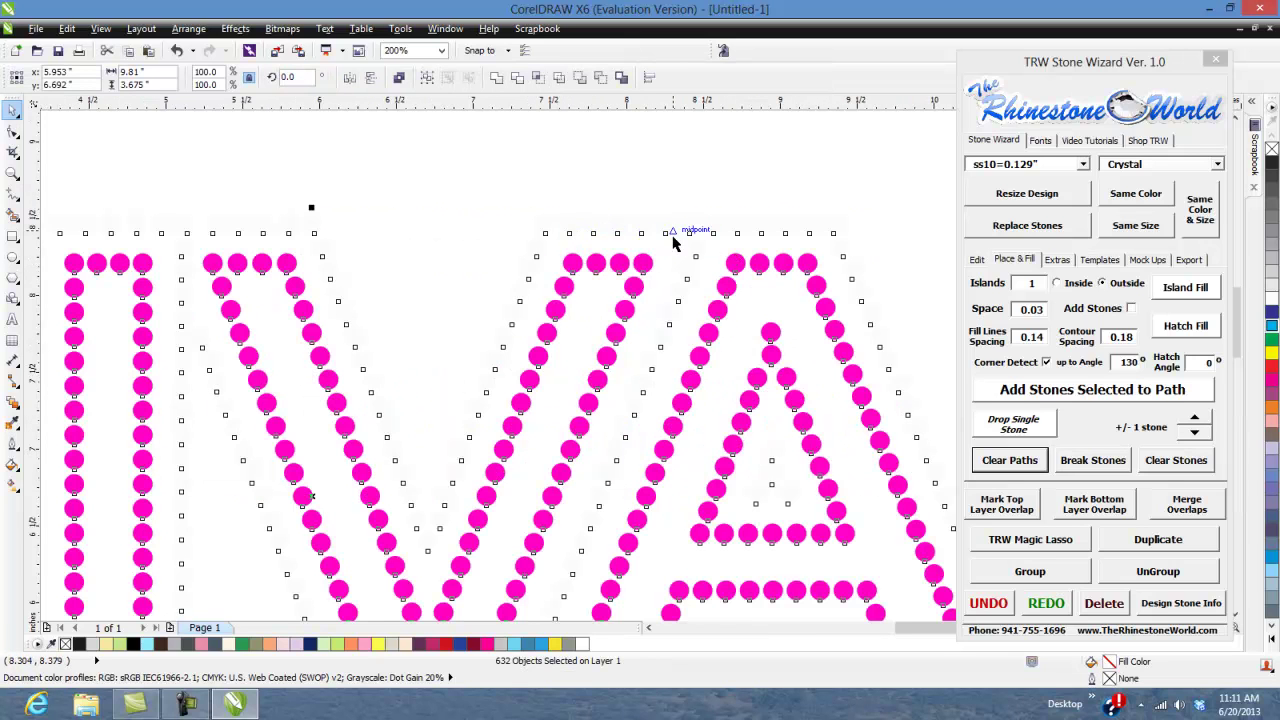
scroll(622, 251, "down", 1)
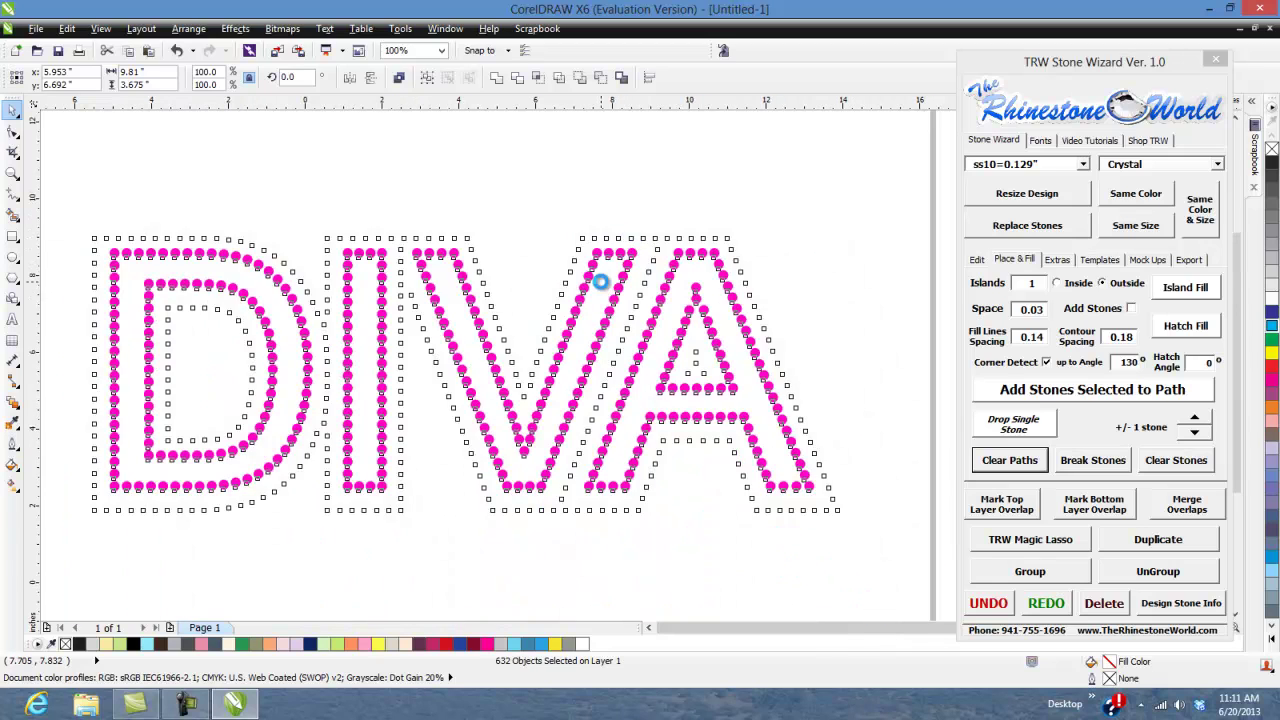
scroll(600, 283, "down", 1)
left_click(776, 330)
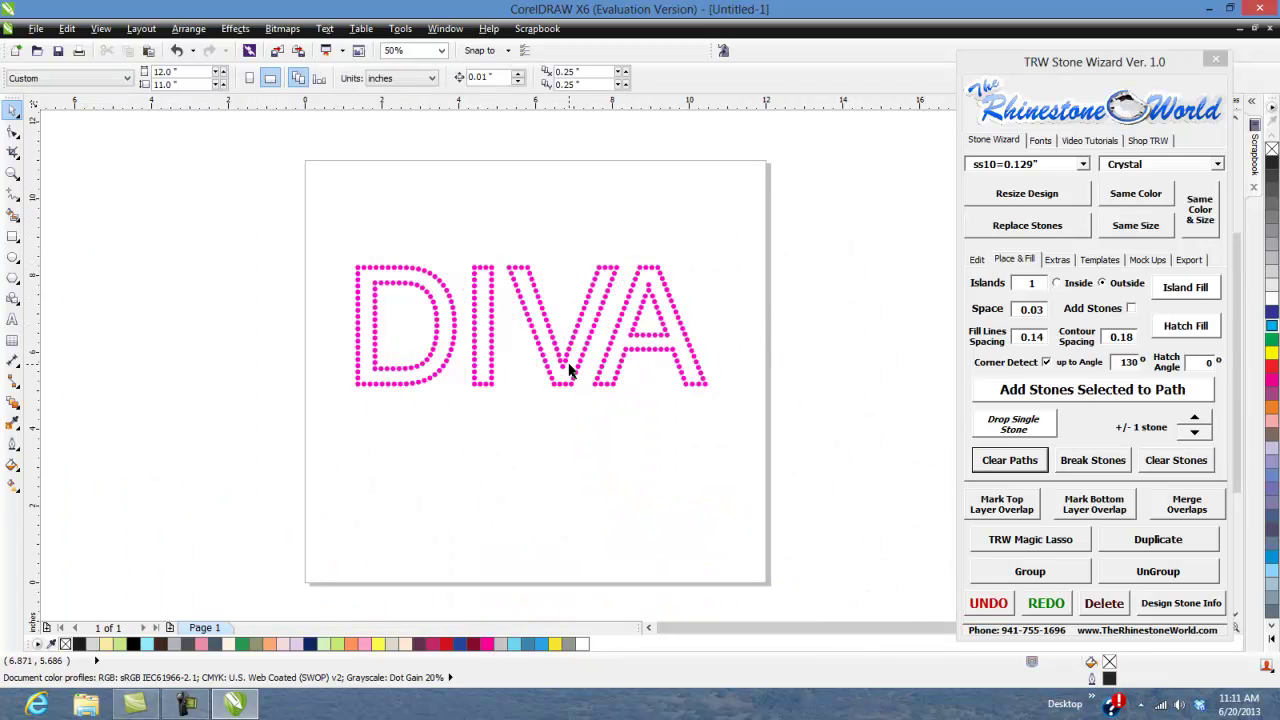
Step: Create a basic customer mock-up of the selected DIVA design on the white women's crew-neck T-shirt
left_click(1147, 262)
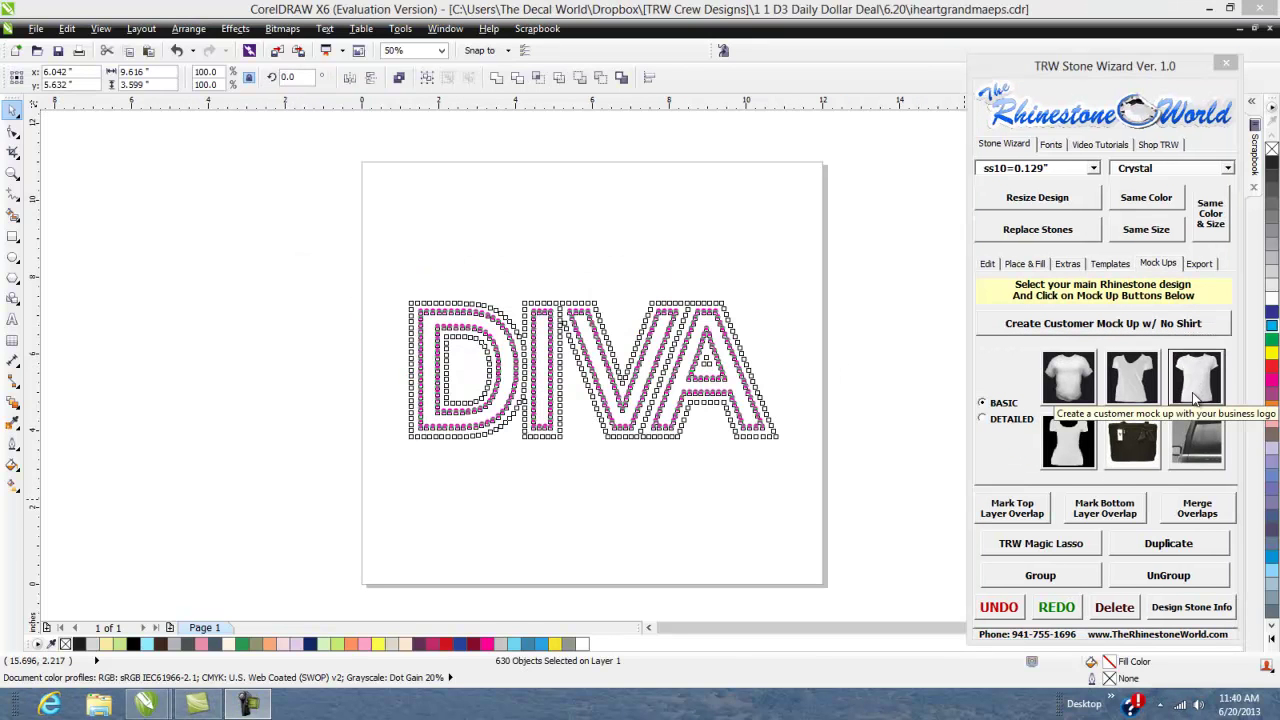
left_click(1211, 391)
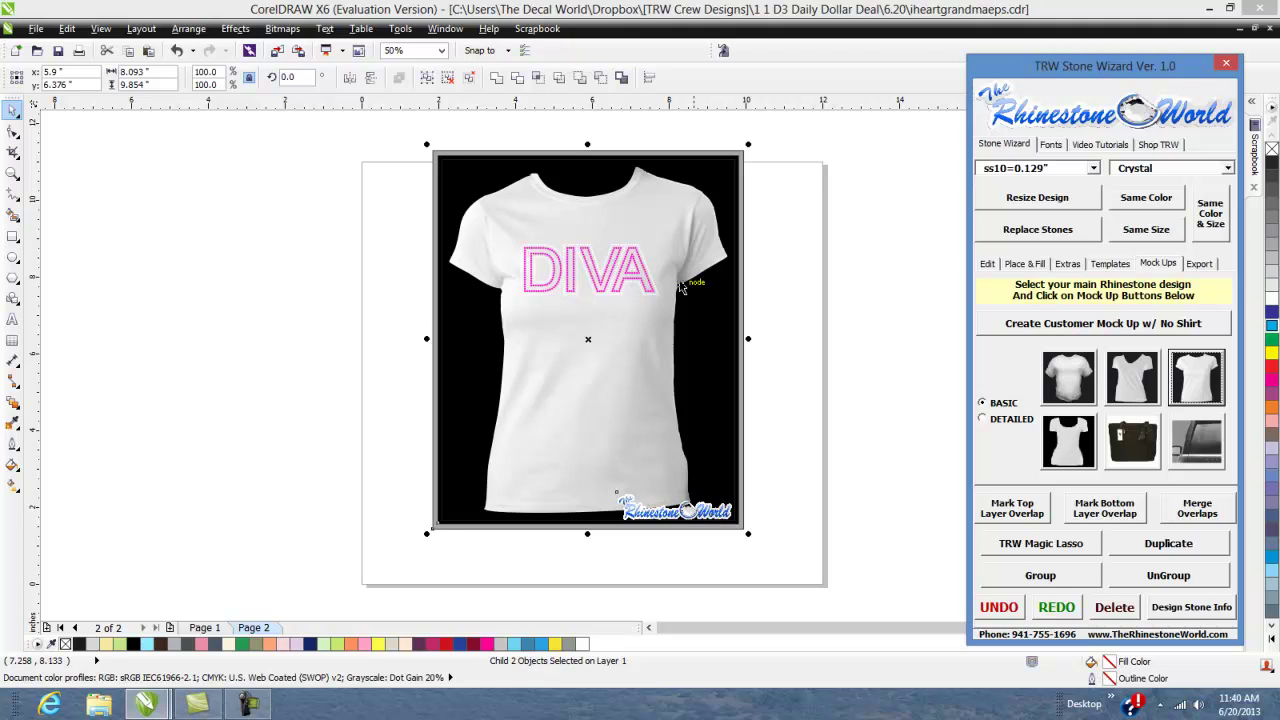
left_click(787, 297)
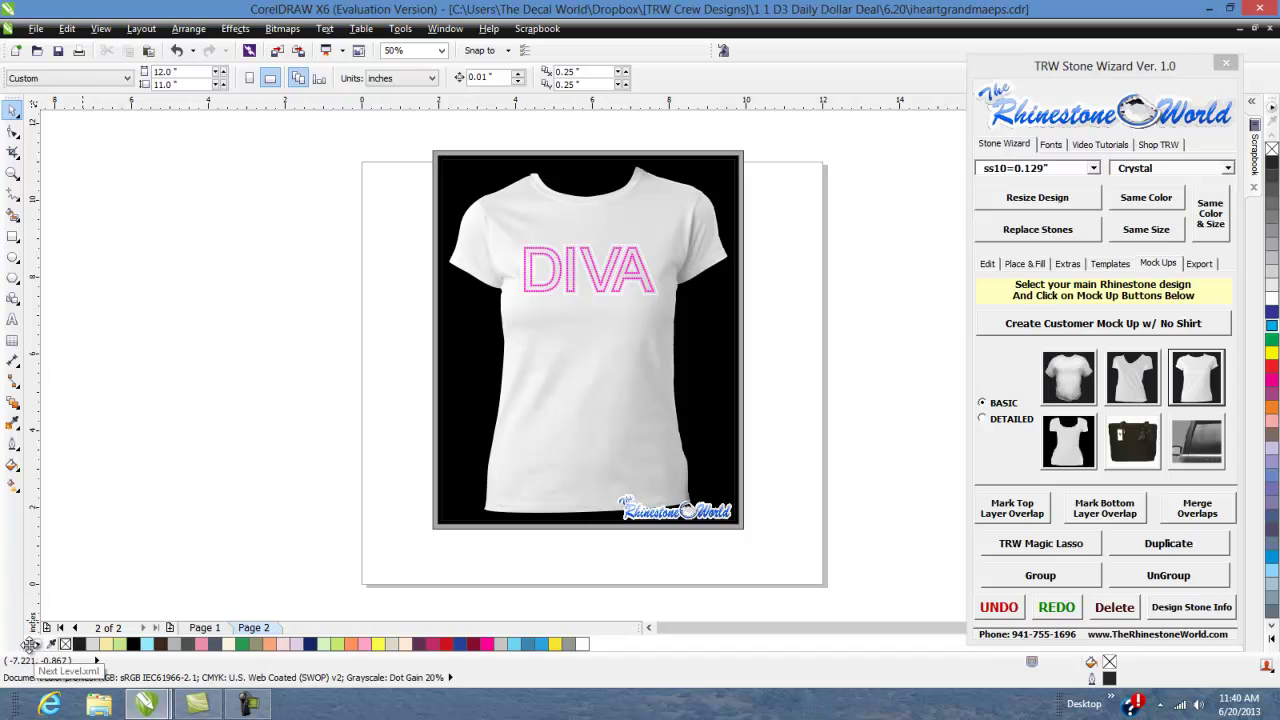
Step: Undock the Next Level.xml colour palette so that it floats beside the shirt mock-up
left_click_drag(30, 645, 88, 230)
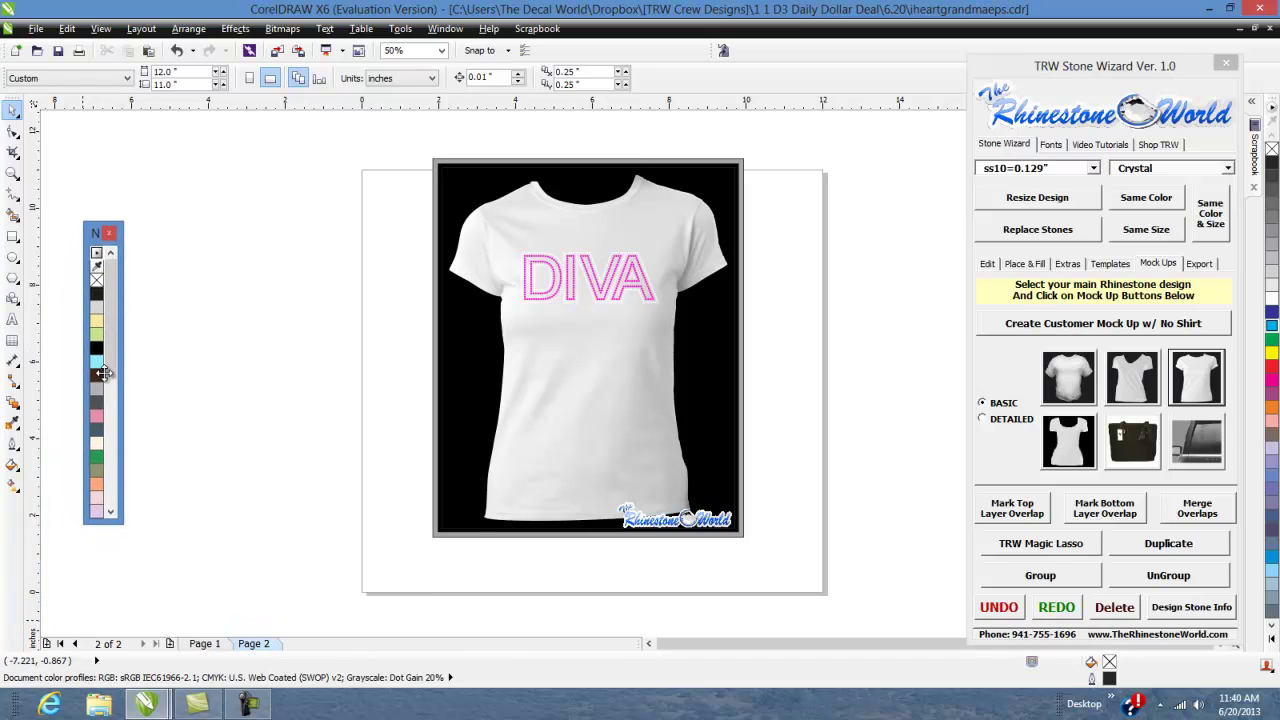
left_click(96, 253)
left_click(163, 525)
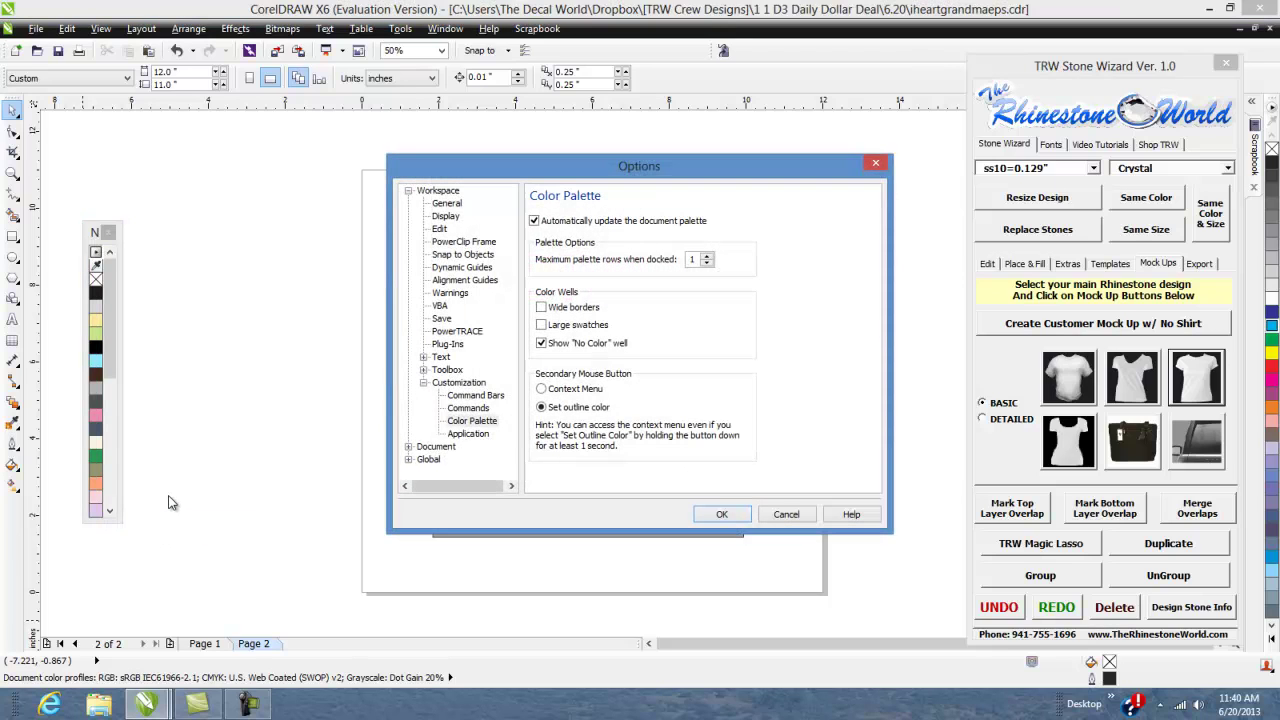
left_click(875, 163)
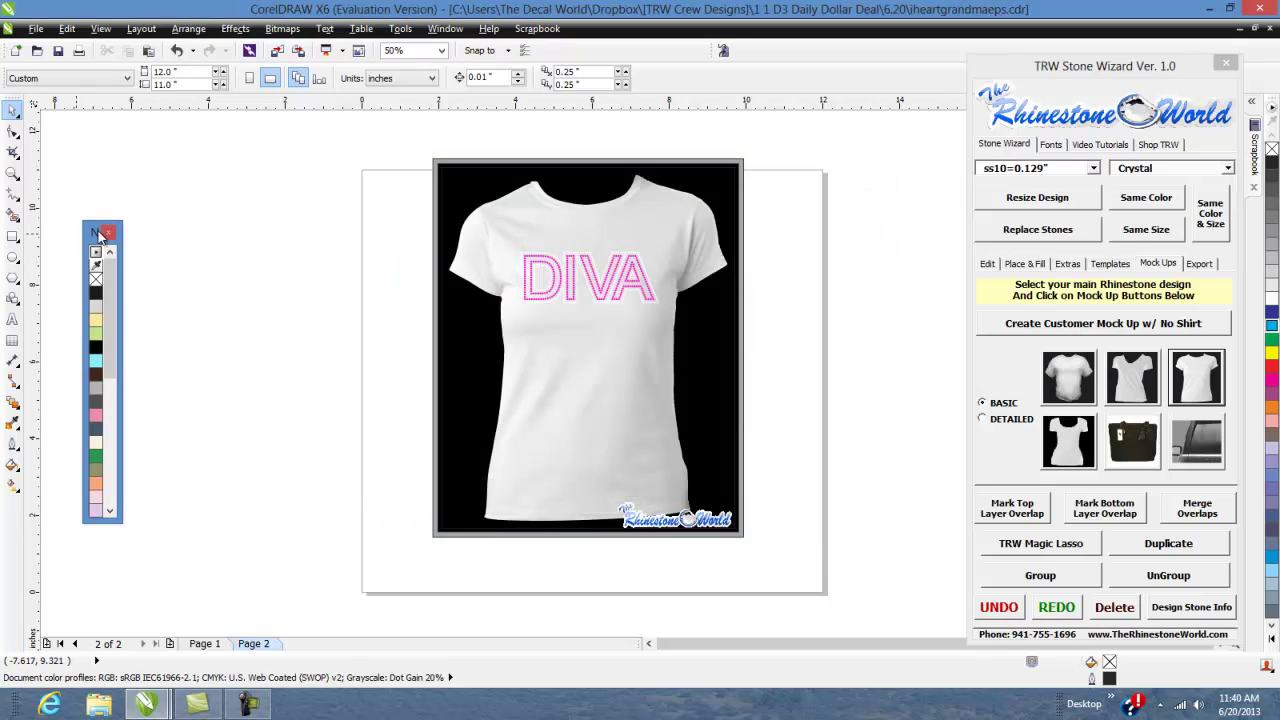
Step: Show the colour names in the Next Level.xml palette, enlarge the floating palette and place it next to the shirt mock-up
right_click(96, 236)
left_click(94, 252)
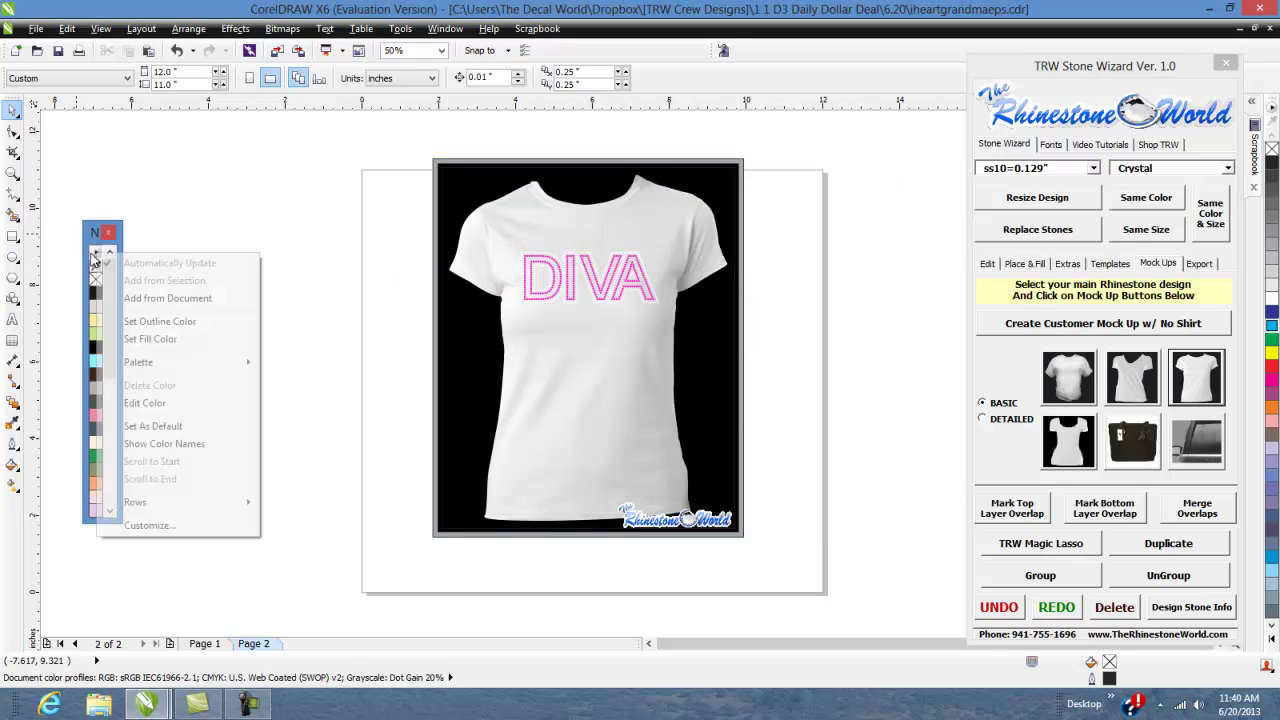
left_click(141, 446)
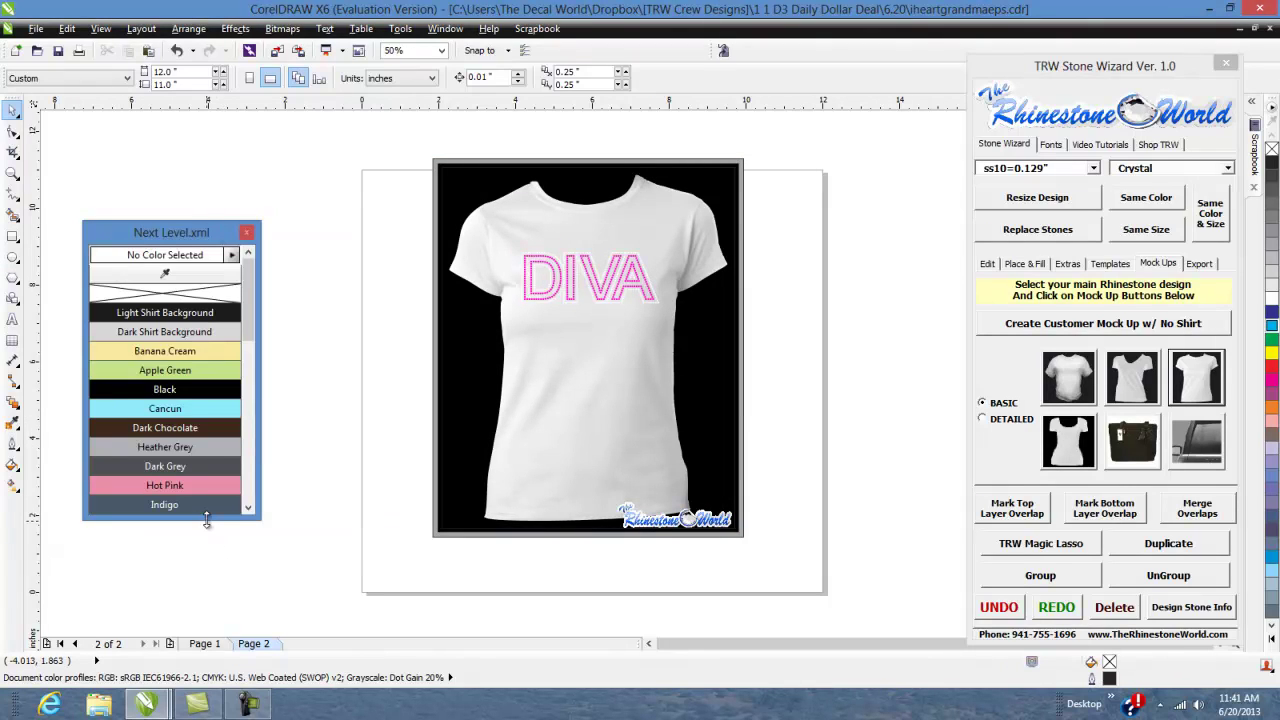
left_click_drag(210, 519, 214, 660)
left_click_drag(198, 226, 196, 104)
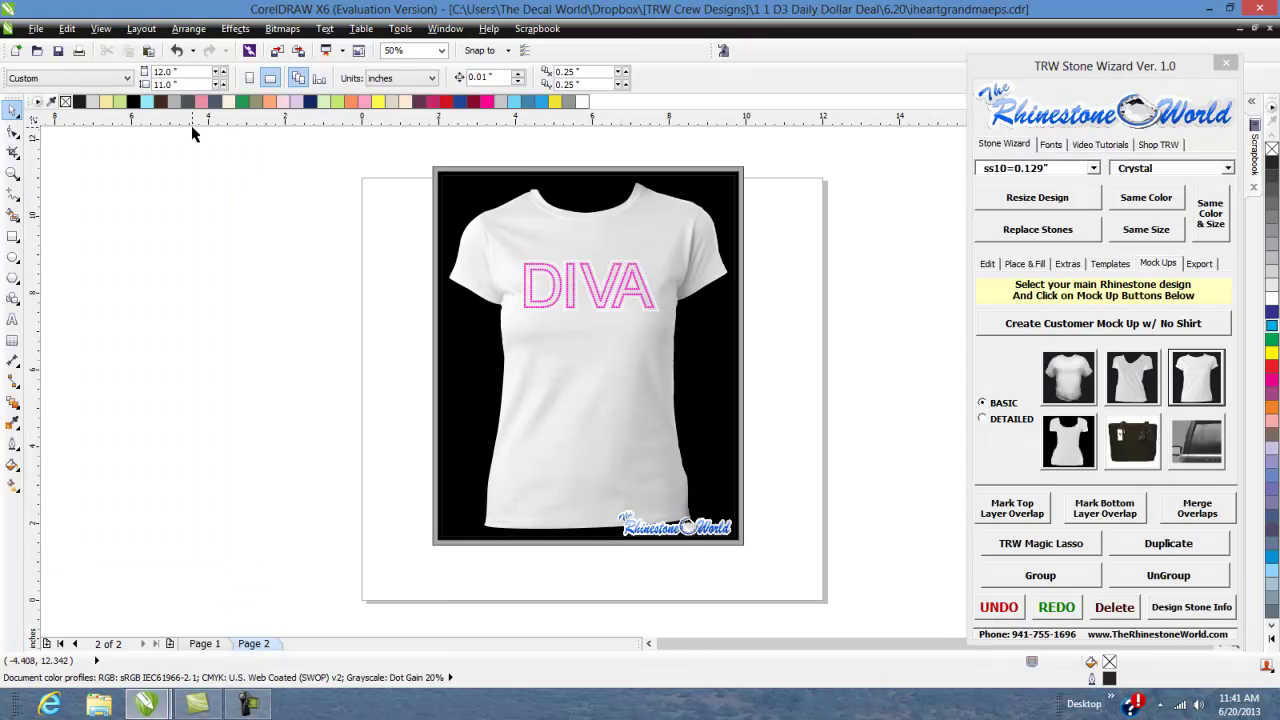
left_click_drag(30, 100, 170, 143)
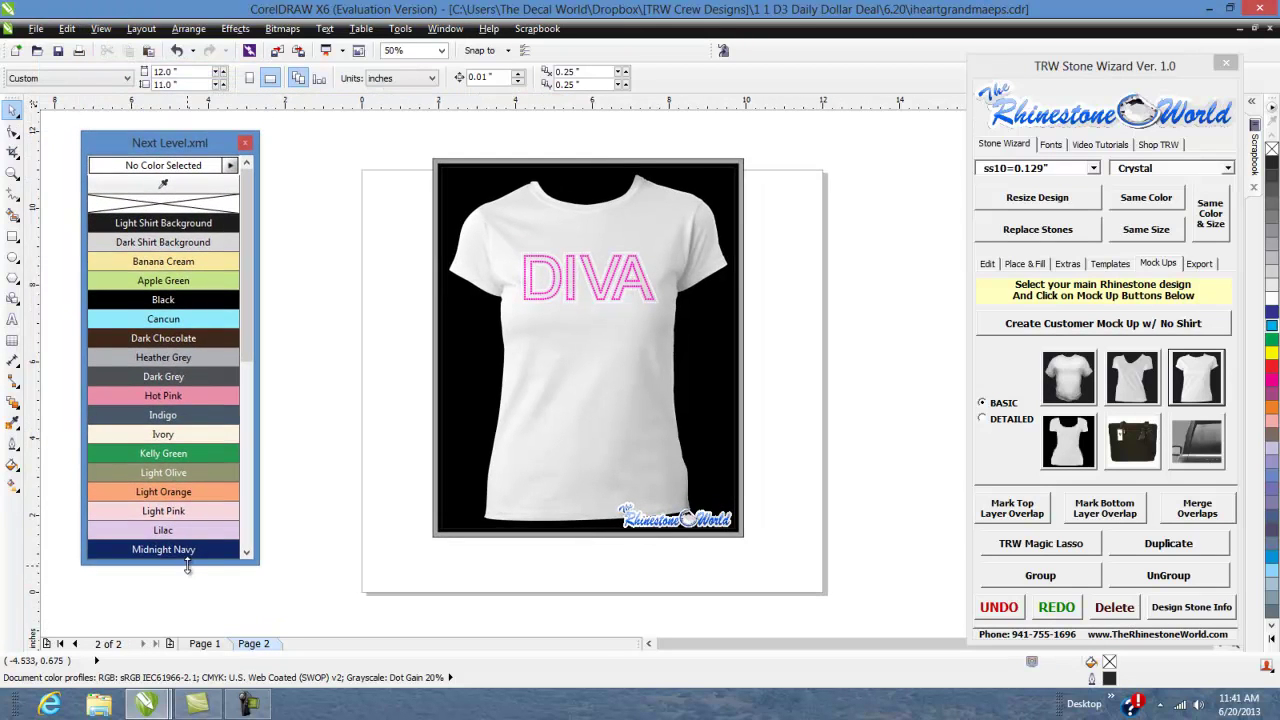
left_click_drag(187, 566, 187, 602)
left_click_drag(192, 147, 341, 148)
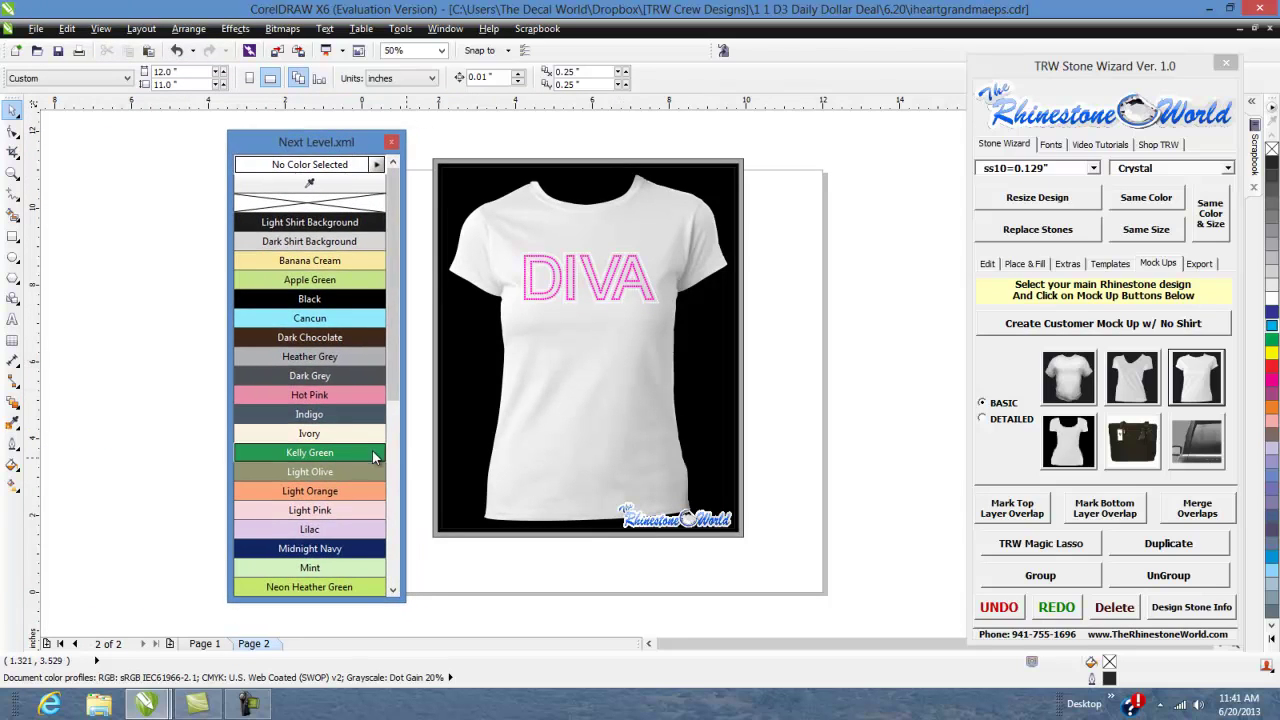
Step: Fill the mock-up's shirt image with Kelly Green and set its outline colour to Light Shirt Background
left_click(647, 397)
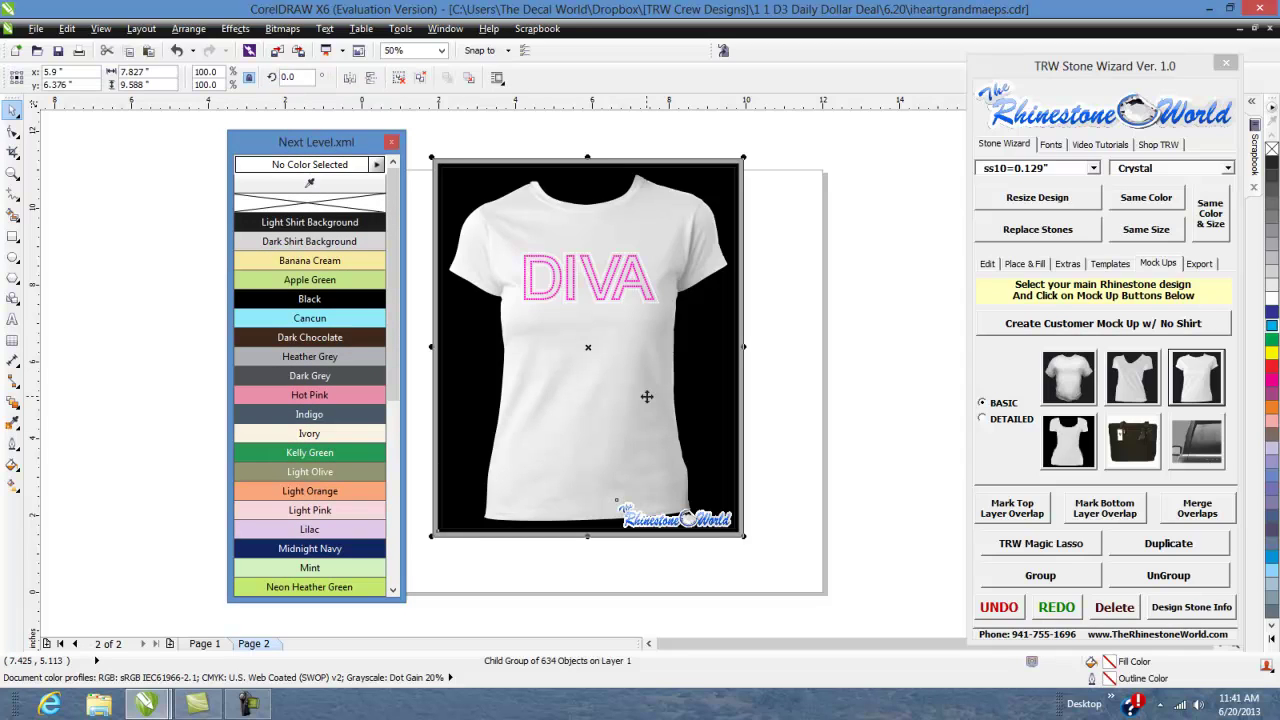
left_click(347, 453)
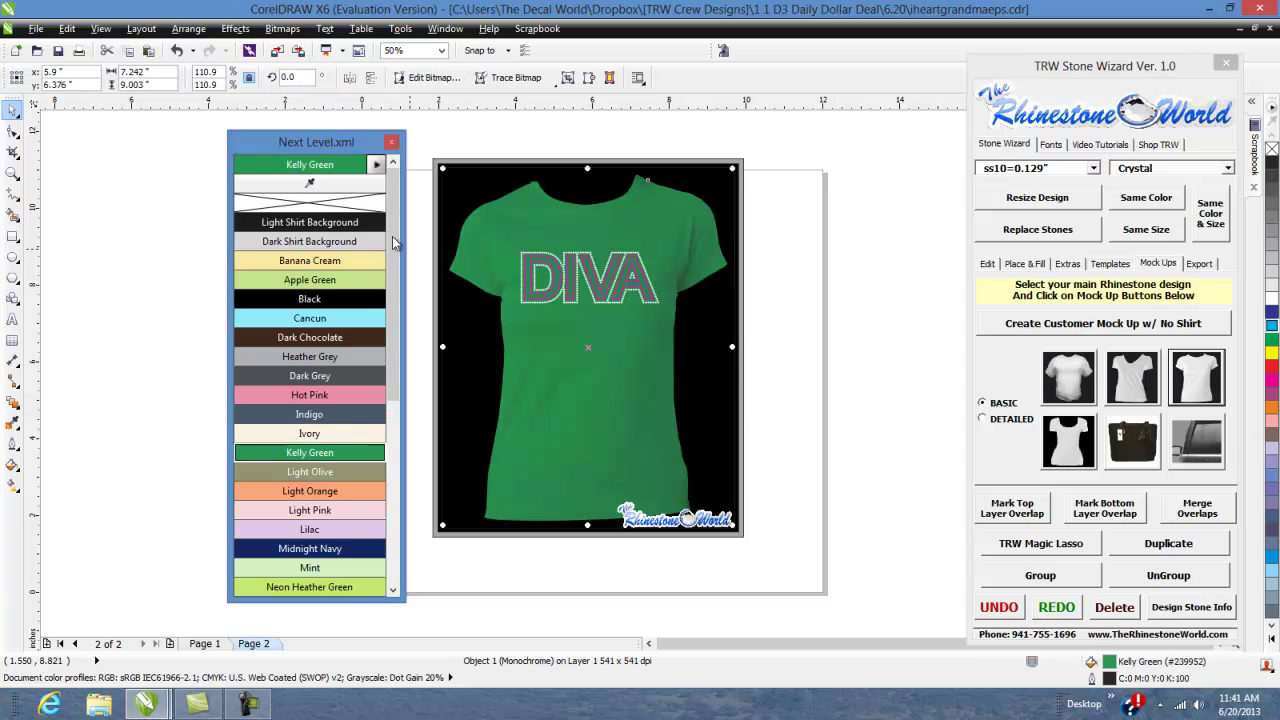
right_click(358, 228)
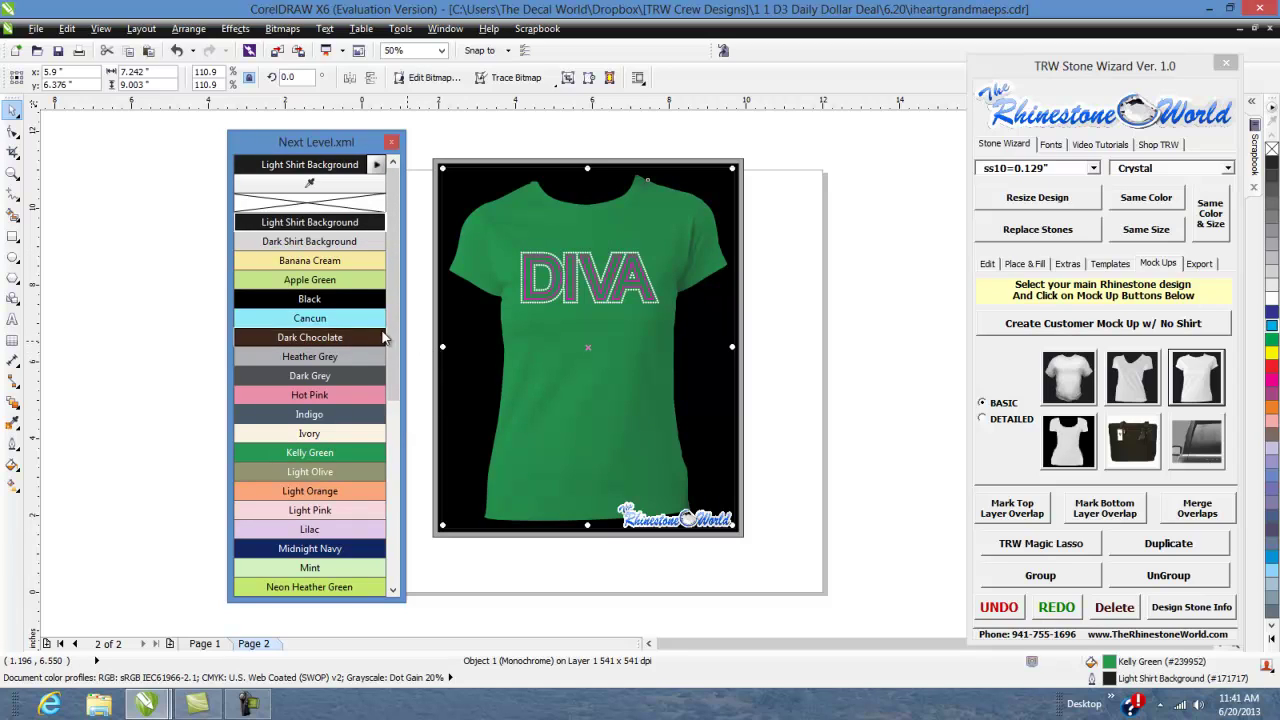
Step: Try the shirt in Dark Chocolate, Heather Grey, Dark Grey, Hot Pink, Kelly Green, Light Olive, Light Orange and Light Pink
left_click(362, 341)
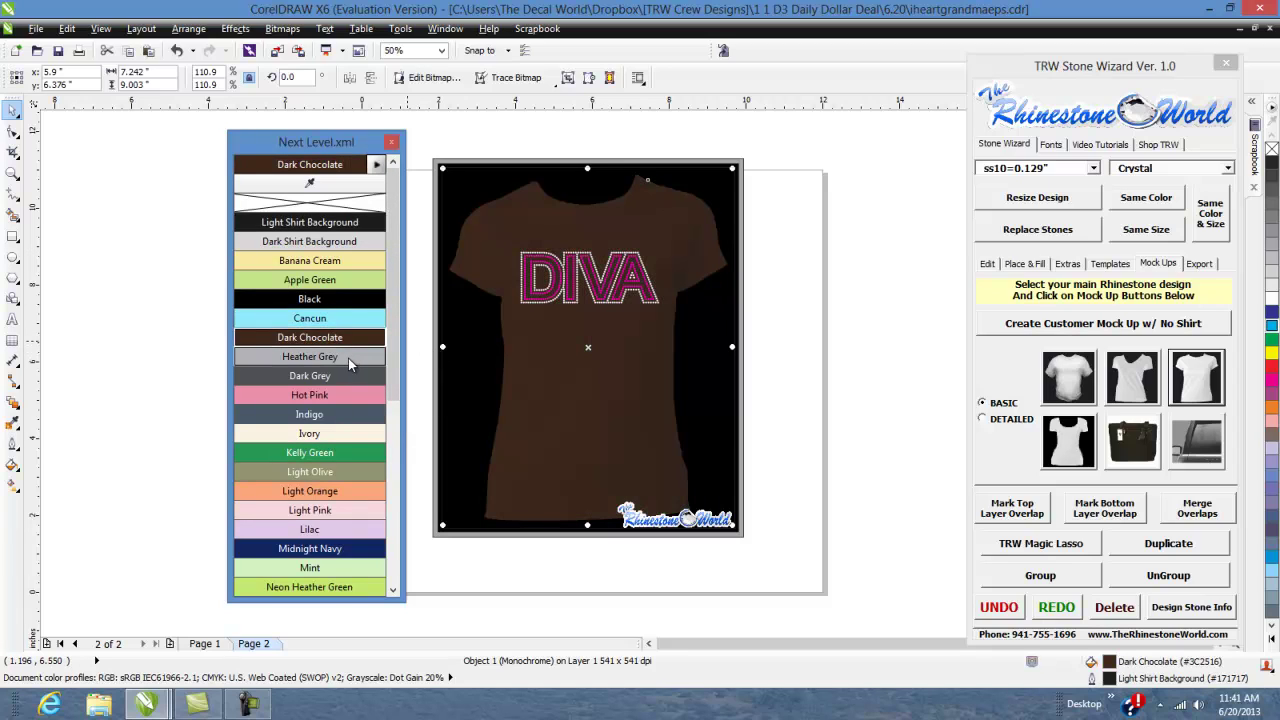
left_click(348, 358)
left_click(348, 377)
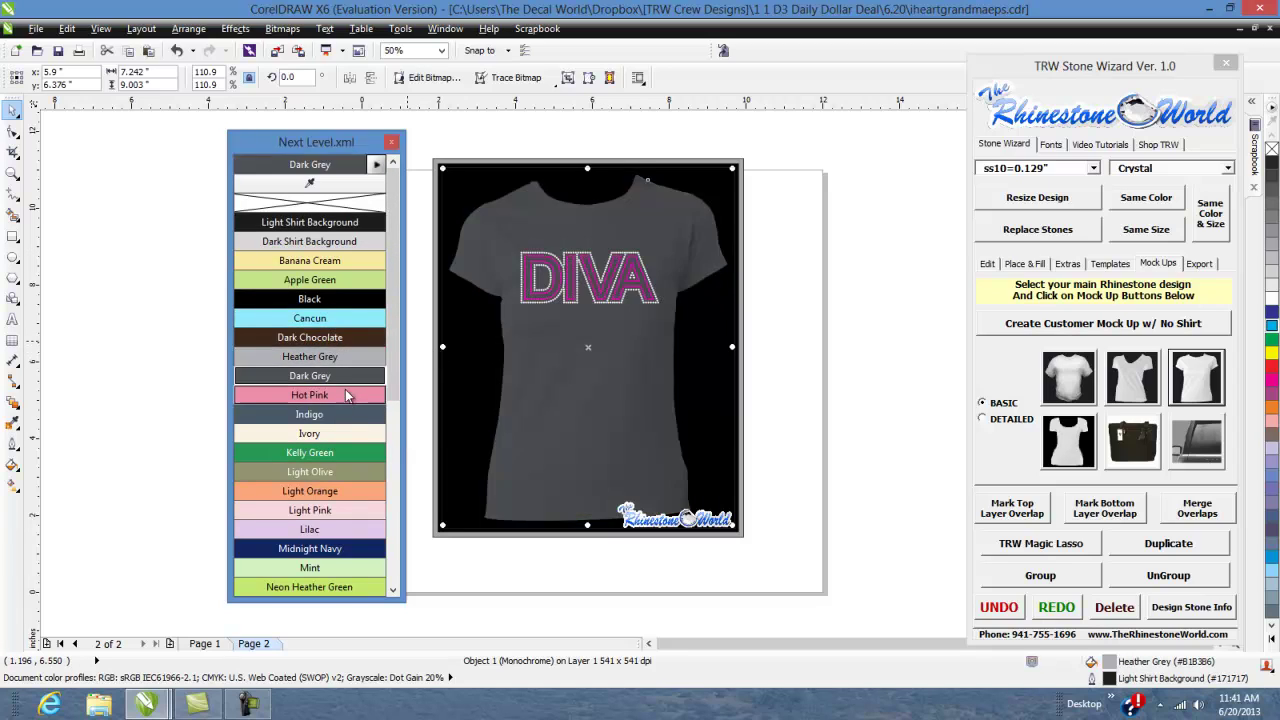
left_click(345, 394)
left_click(336, 453)
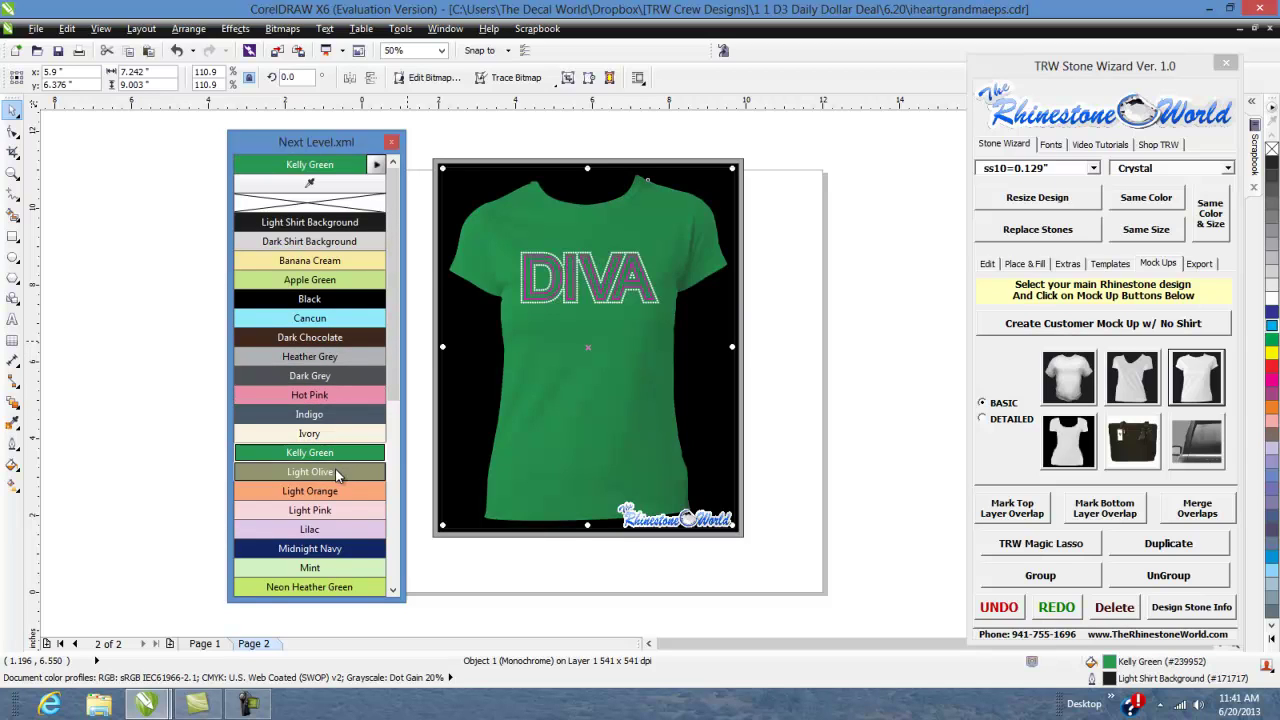
left_click(337, 472)
left_click(340, 491)
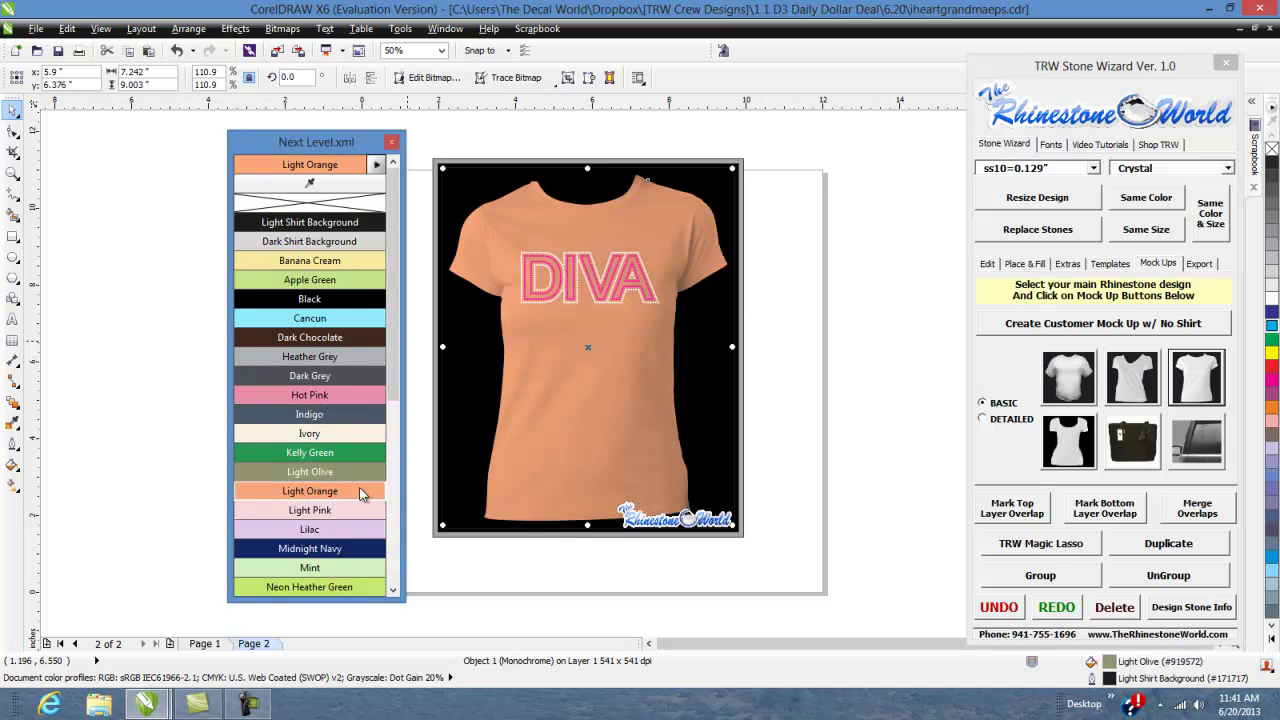
left_click(340, 510)
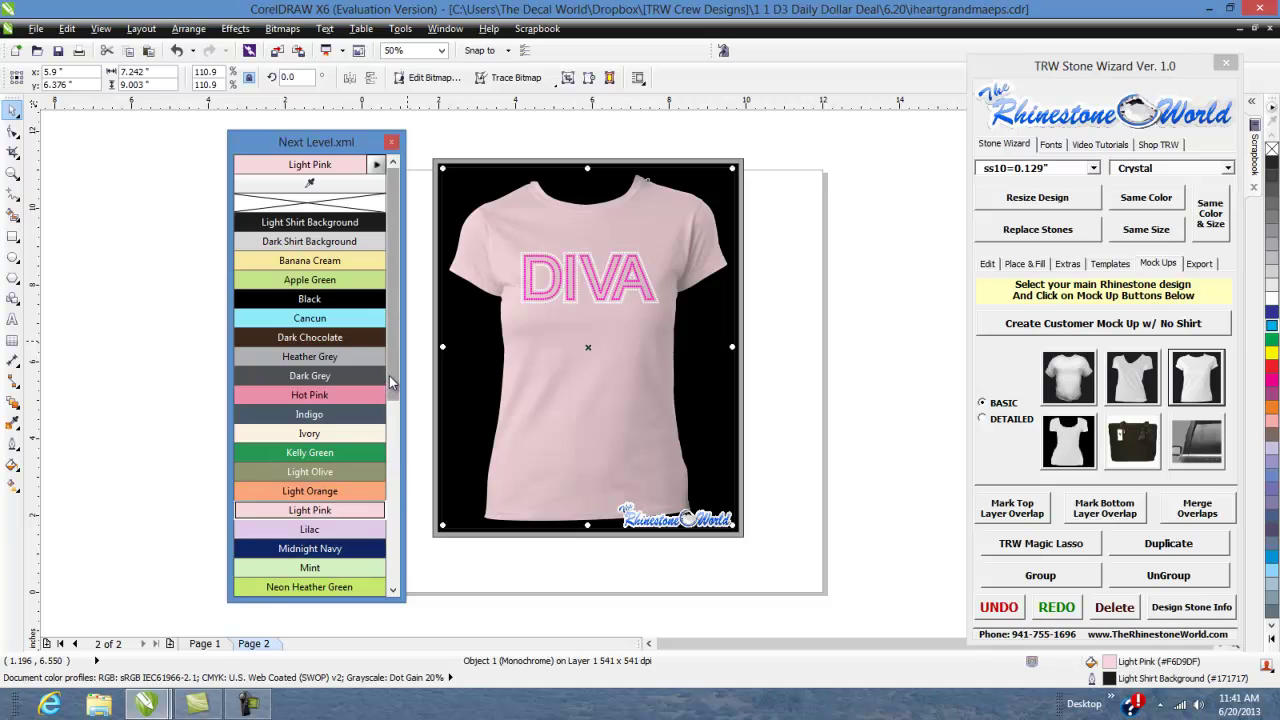
Step: Preview the shirt in Shocking Pink, Red, Raspberry, Plum, Peaches and Cream, and Oatmeal
scroll(365, 530, "down", 5)
left_click(365, 532)
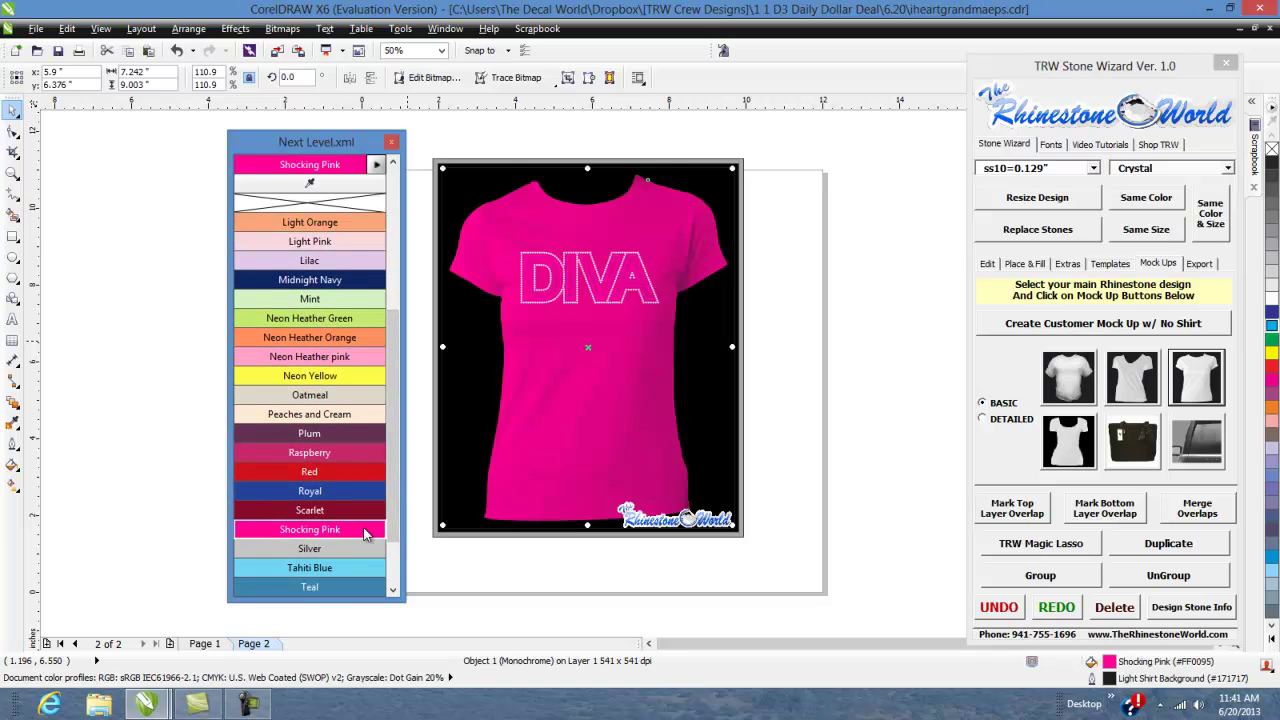
left_click(343, 474)
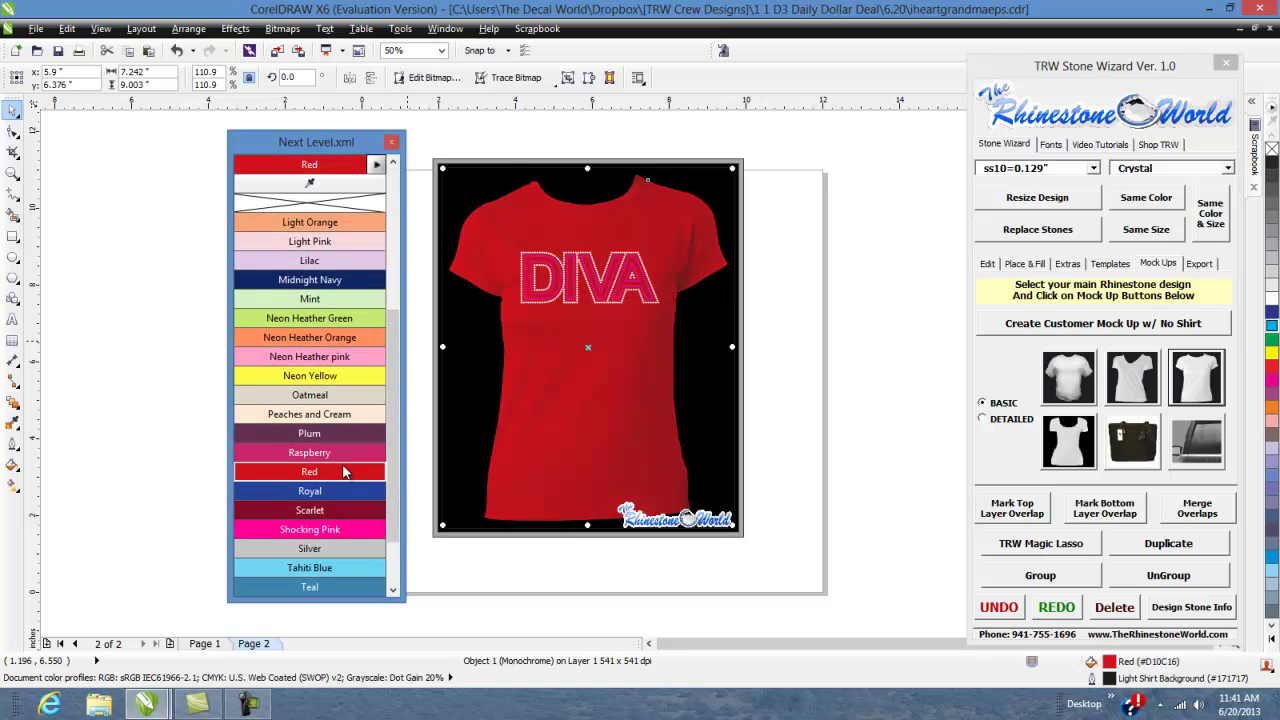
left_click(343, 453)
left_click(339, 435)
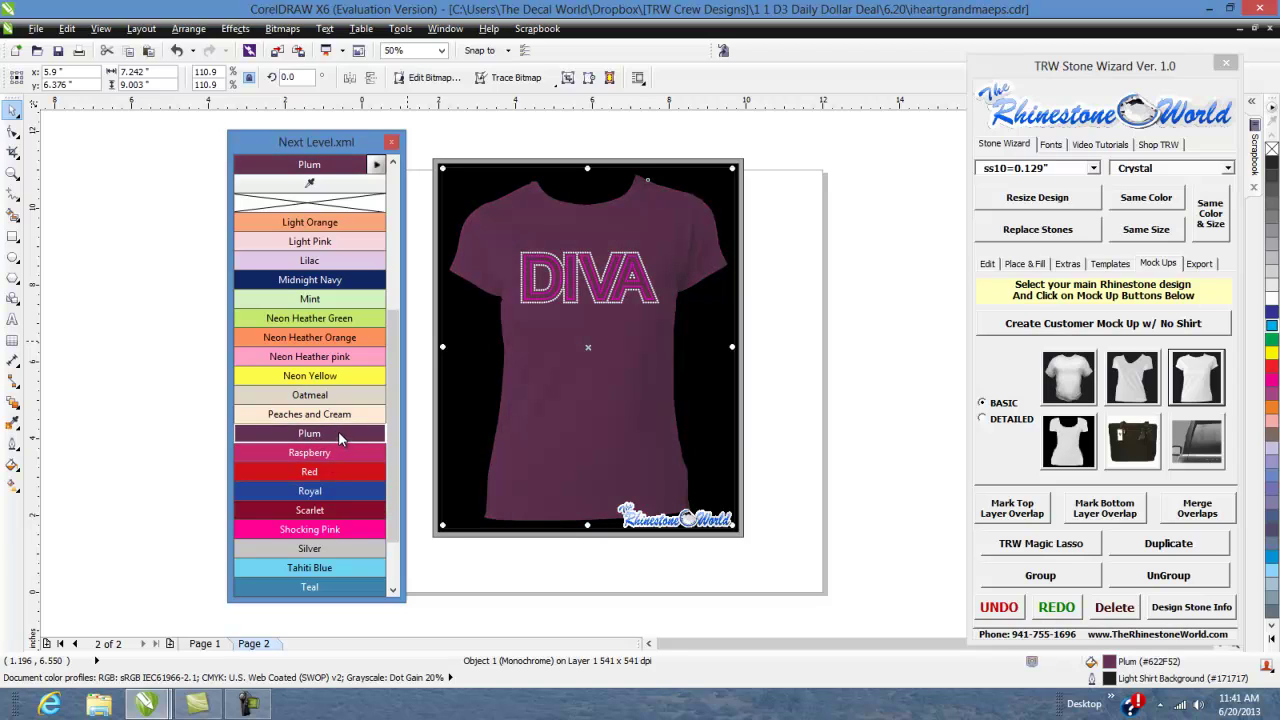
left_click(339, 414)
left_click(337, 394)
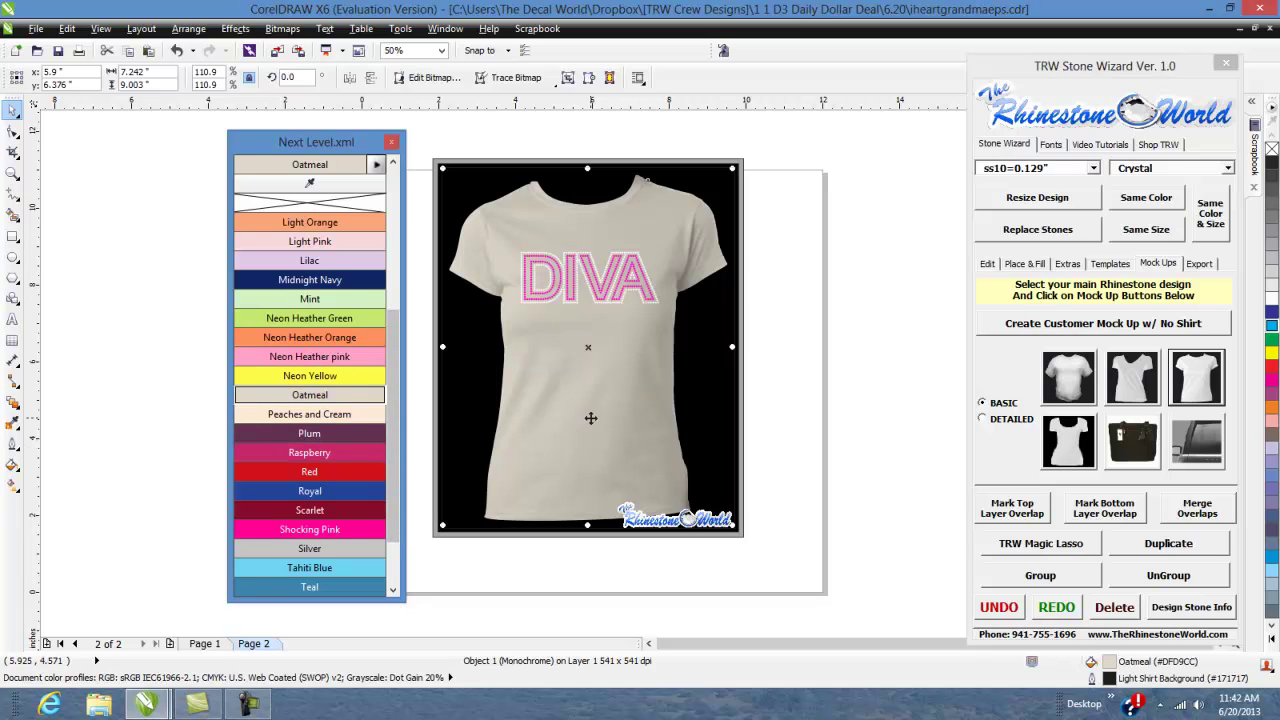
Step: Colour the mock-up shirt Neon Heather Green and deselect it
left_click(337, 318)
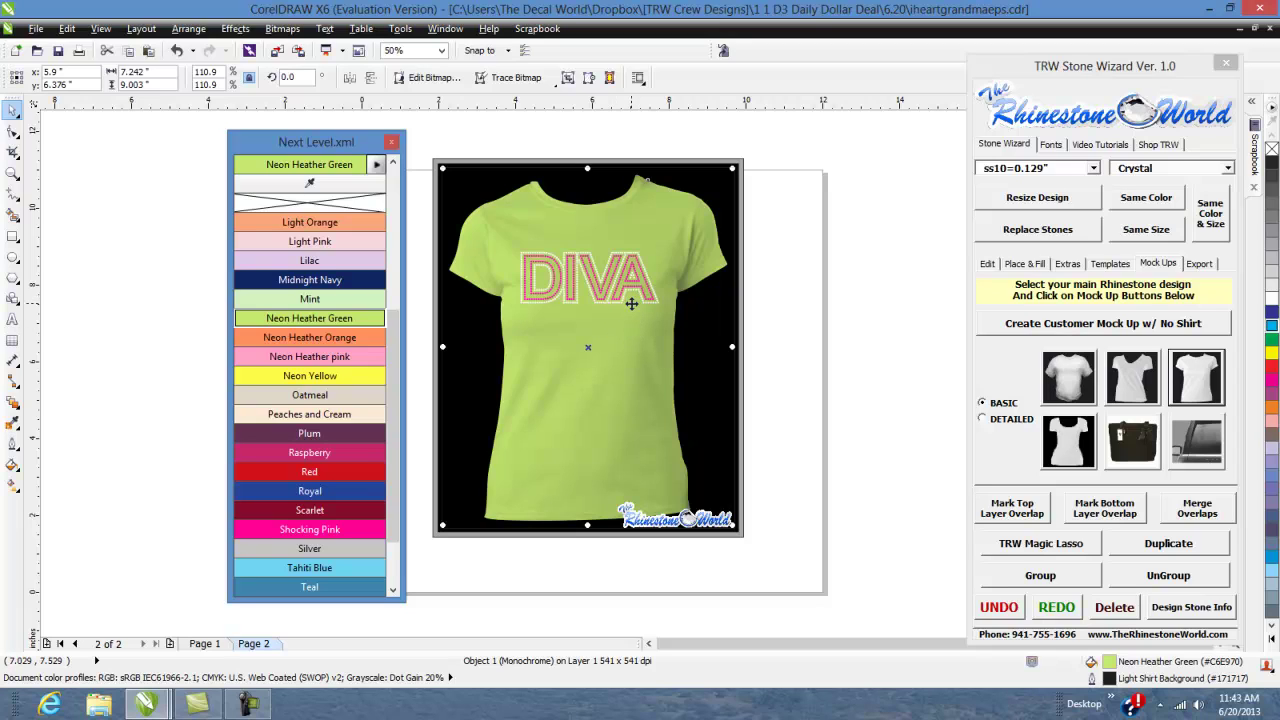
left_click(770, 318)
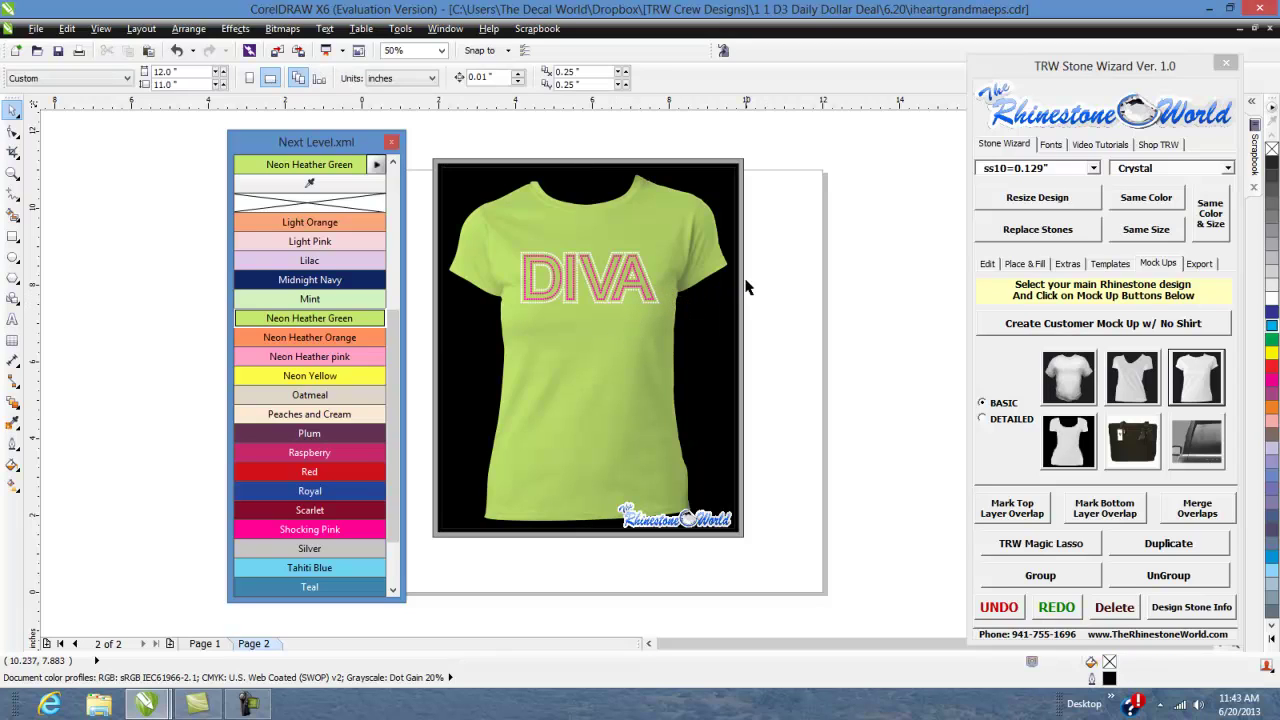
Step: Ungroup the shirt mock-up, select all its DIVA stones and scale them down slightly on the chest
left_click_drag(809, 368, 491, 240)
left_click(646, 365)
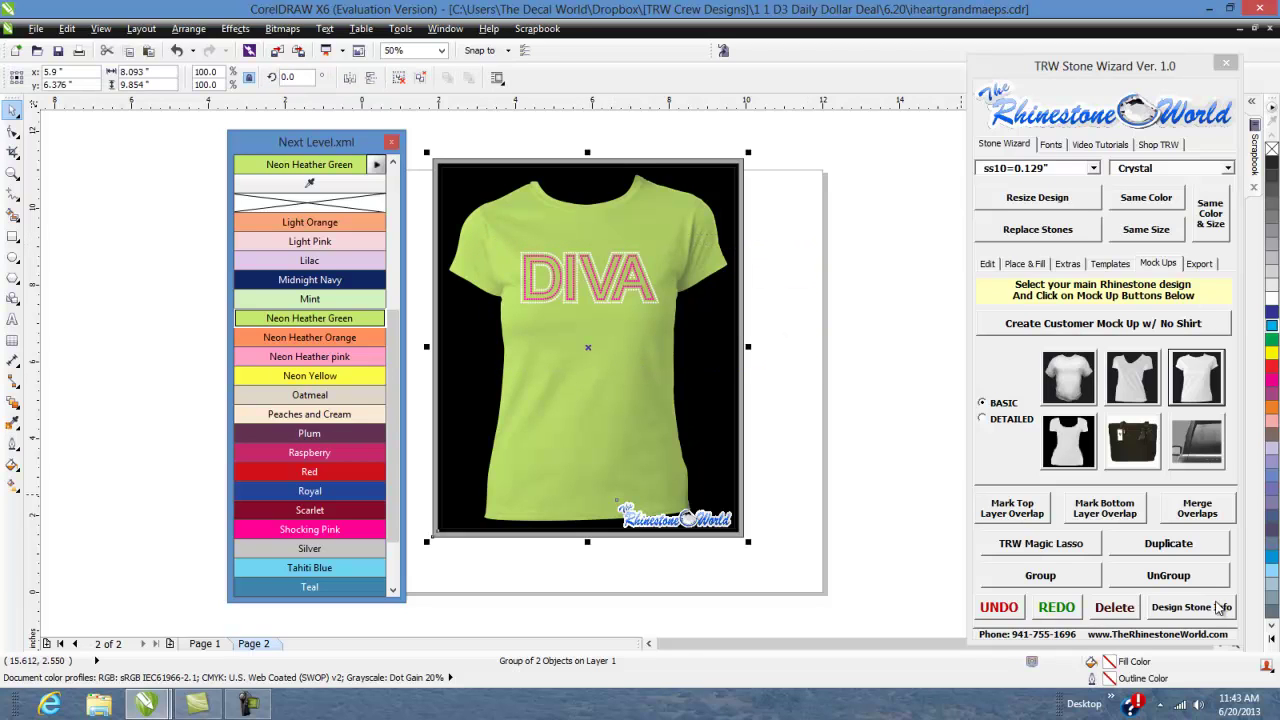
left_click(1168, 575)
left_click_drag(822, 350, 463, 232)
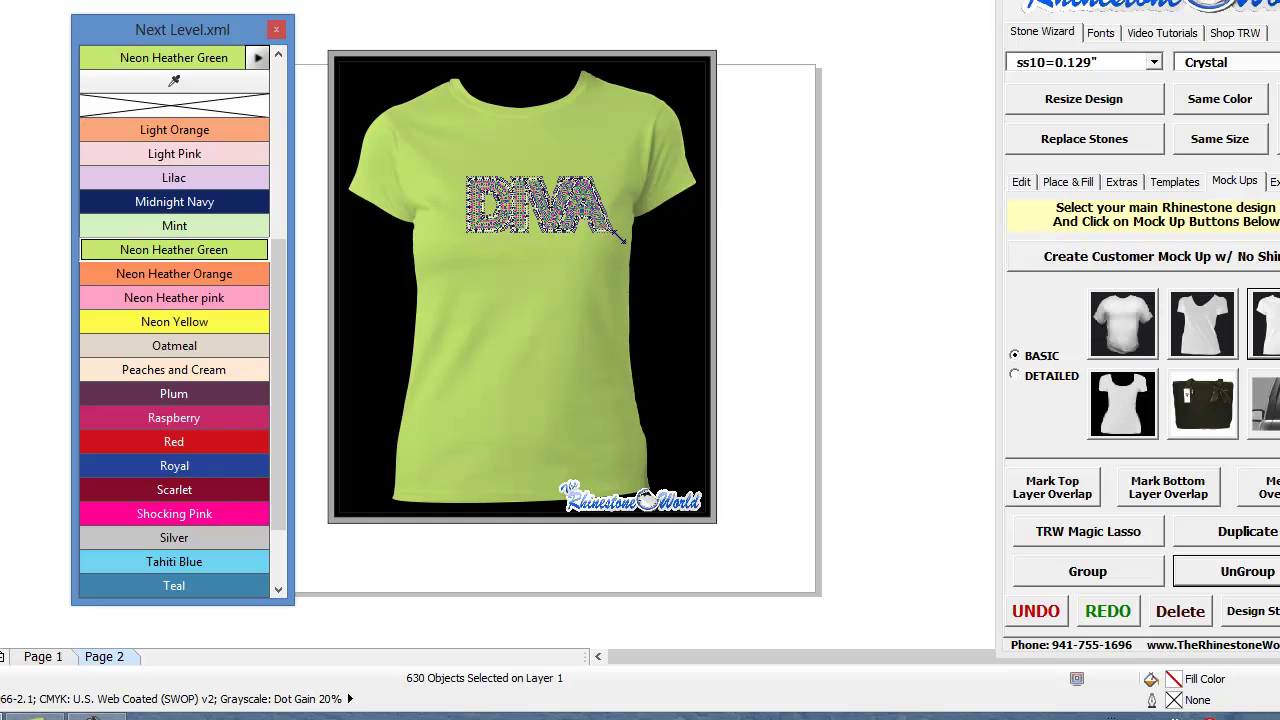
left_click_drag(616, 237, 606, 226)
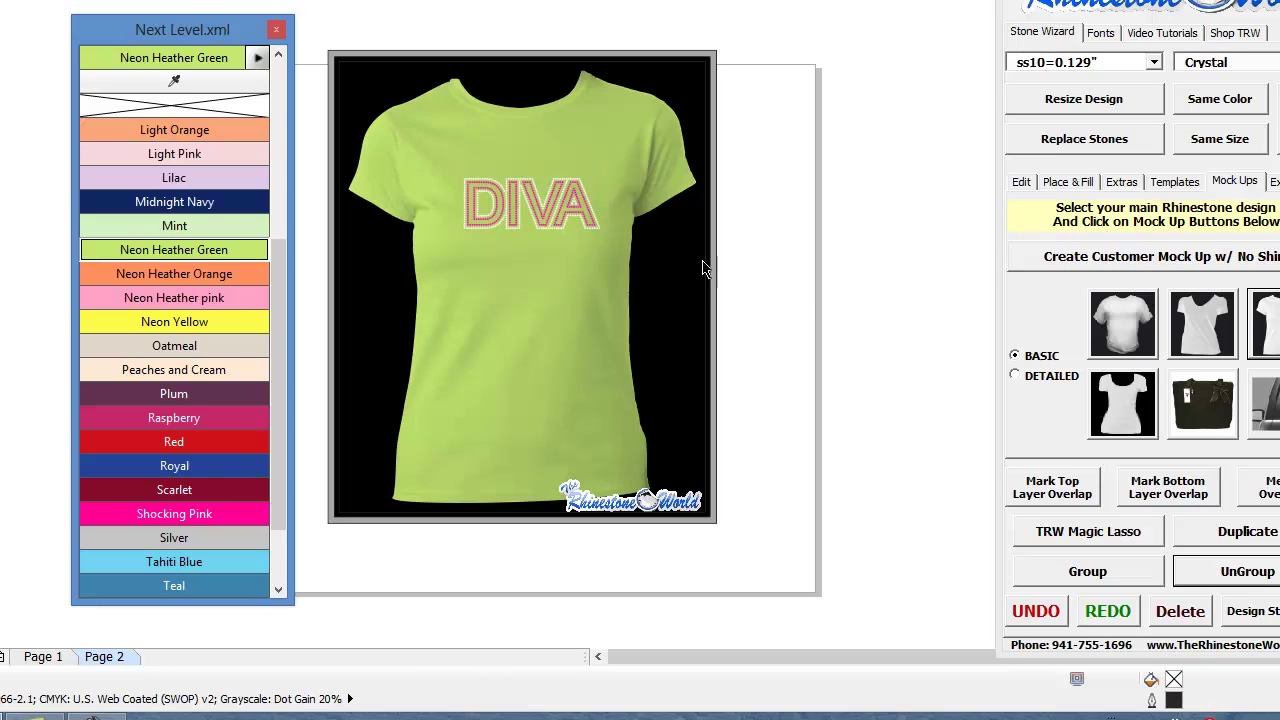
Step: Return to the DIVA design on Page 1, move the colour palette clear of it and display the Place & Fill options
left_click(66, 662)
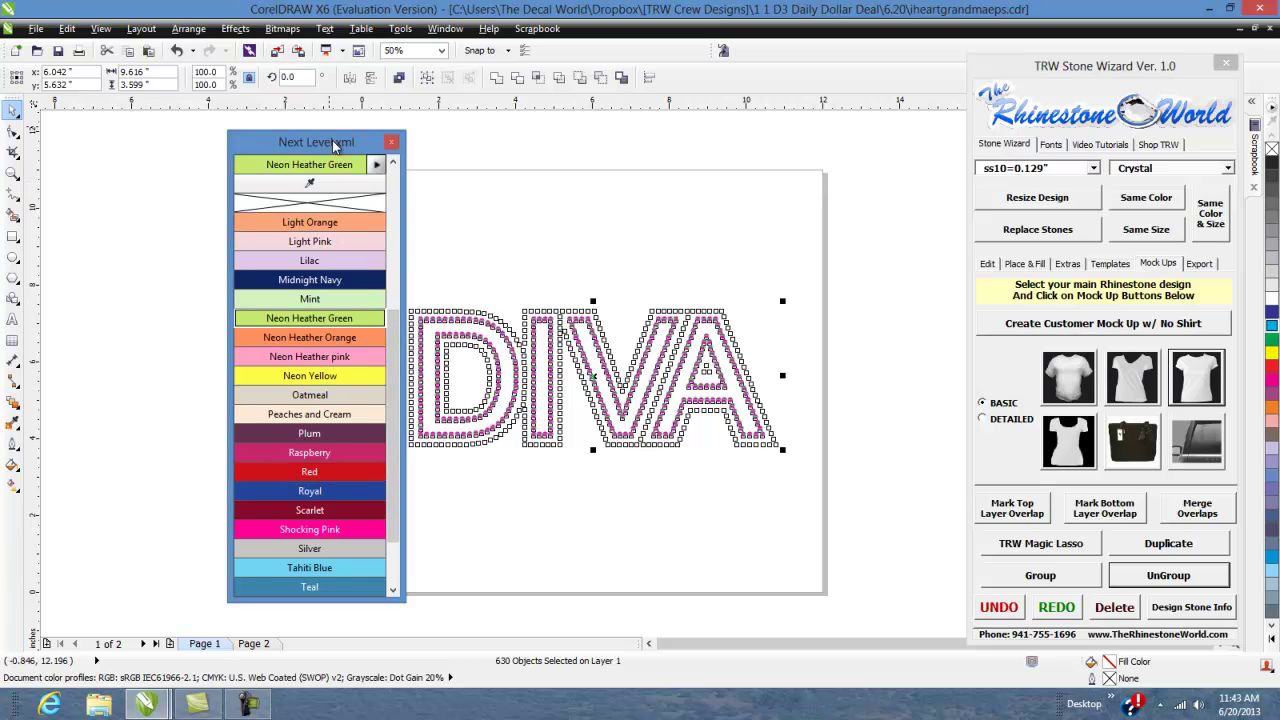
left_click_drag(332, 140, 241, 141)
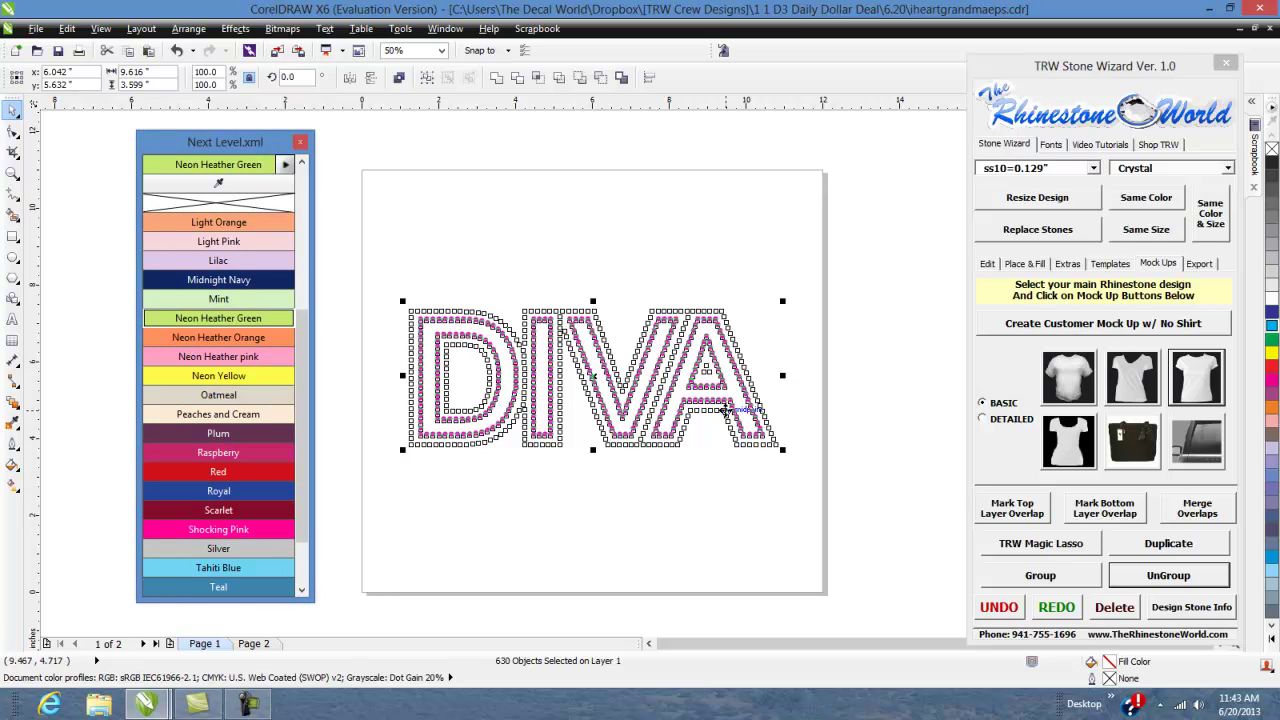
left_click(1025, 264)
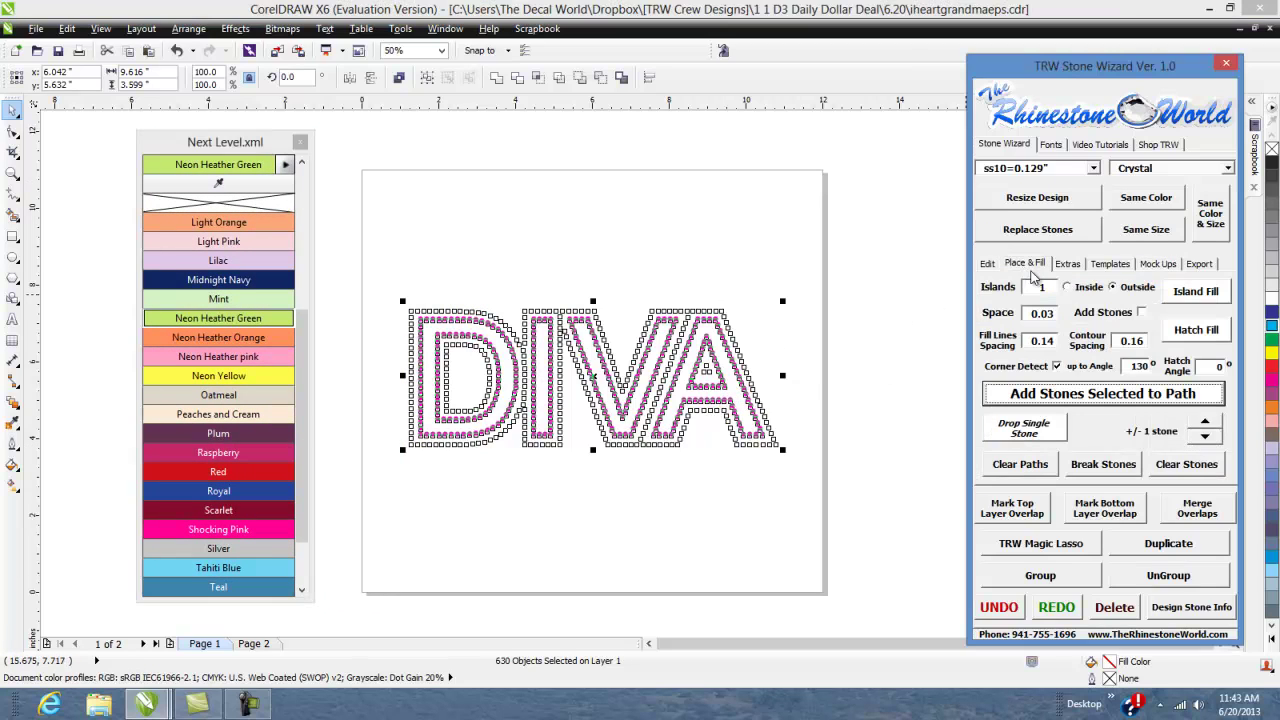